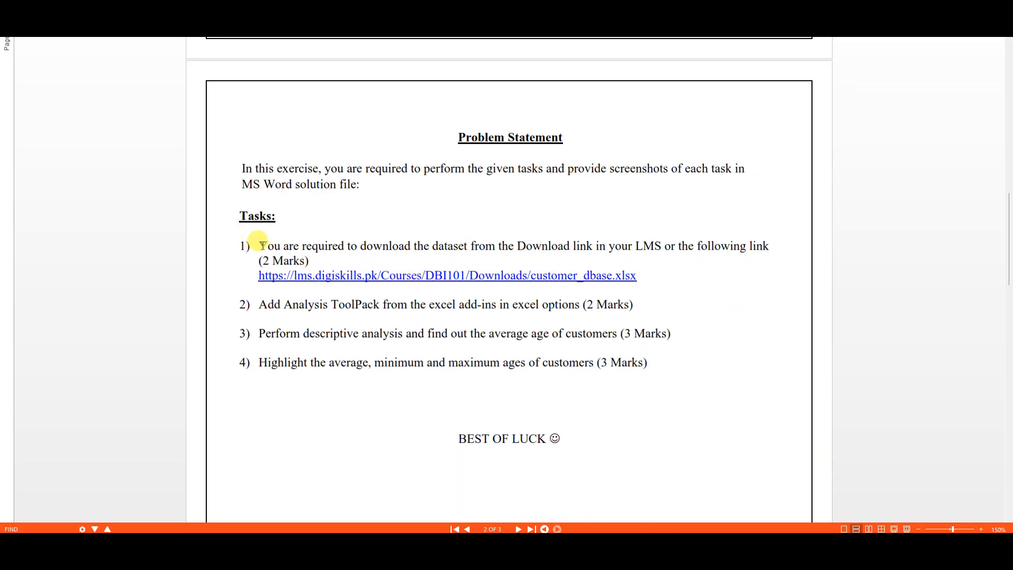
Step: Read tasks 1 and 2 of the problem statement, covering the dataset download and the Analysis ToolPak add-in
left_click_drag(260, 243, 639, 276)
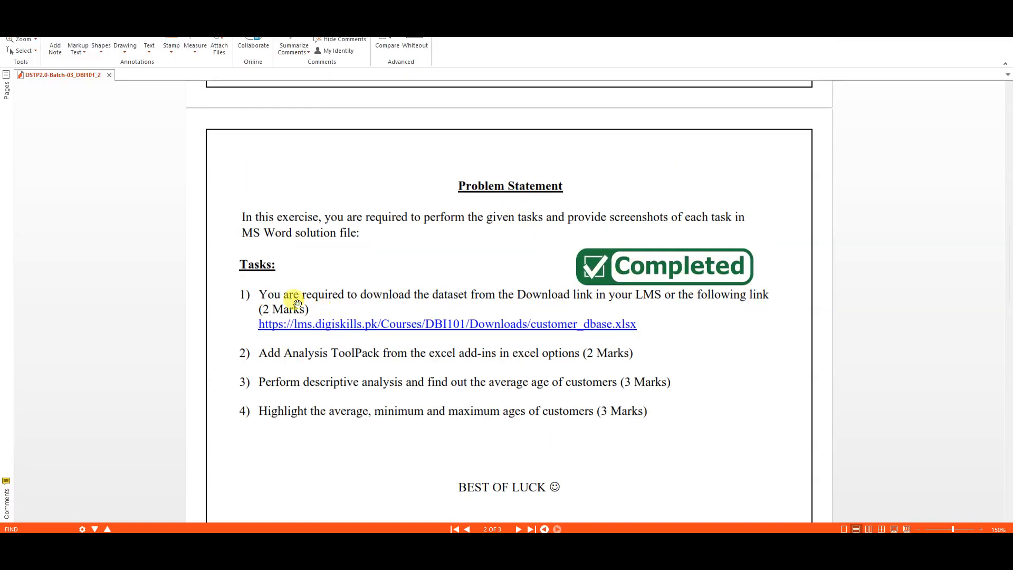
left_click_drag(260, 293, 642, 324)
left_click(644, 324)
left_click_drag(260, 352, 637, 353)
left_click(490, 360)
left_click(684, 440)
Step: Switch to the customer_dbase workbook in Excel and enable the Analysis ToolPak add-in through the Excel Add-ins options
left_click_drag(444, 58, 442, 41)
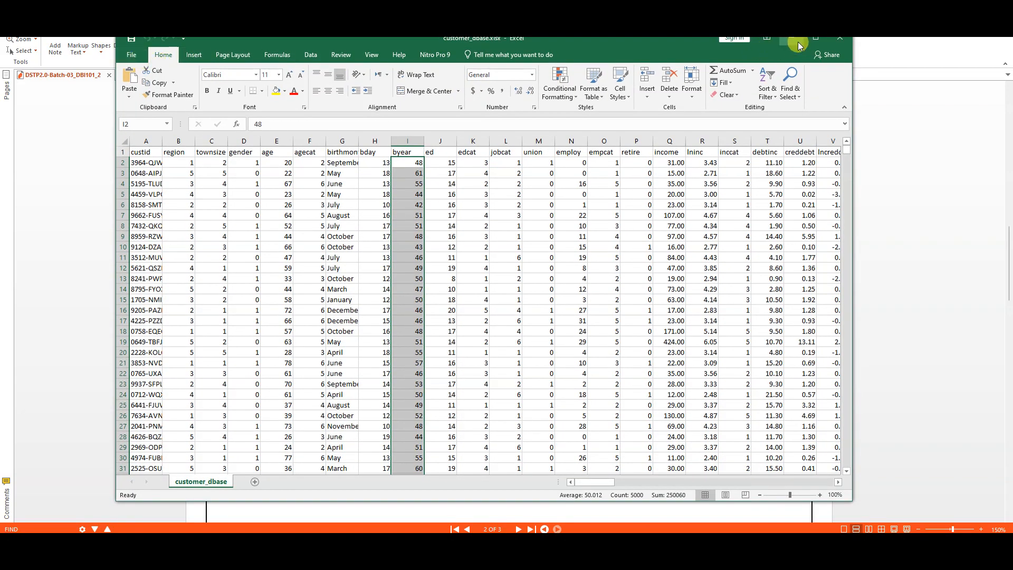
left_click(816, 39)
left_click_drag(494, 37, 549, 69)
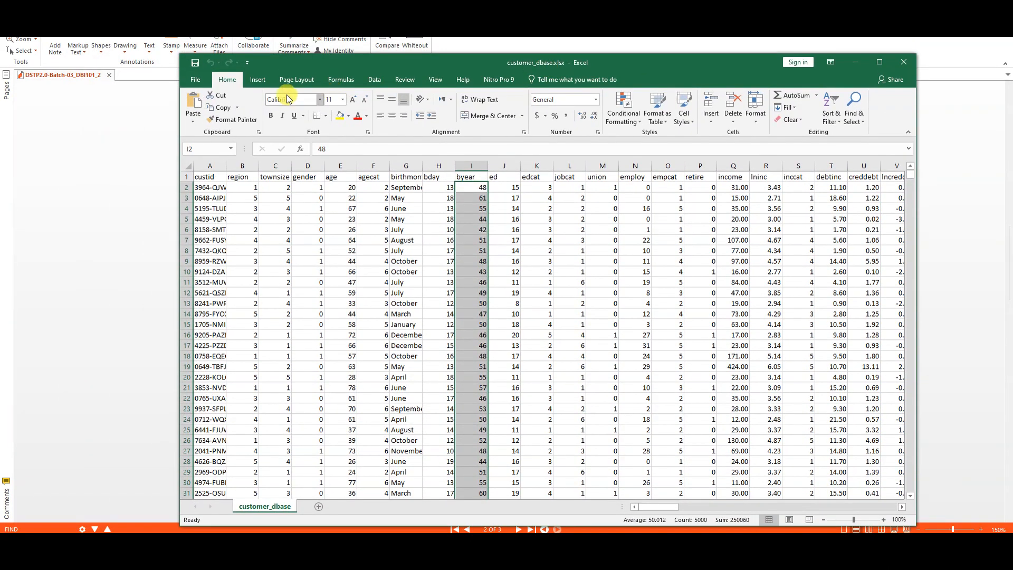
left_click(196, 81)
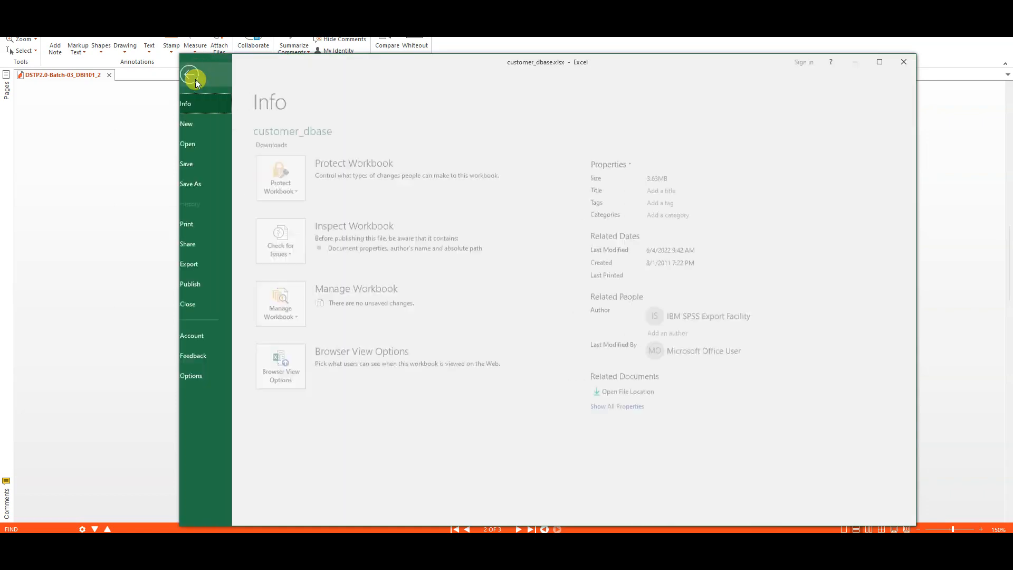
left_click(205, 379)
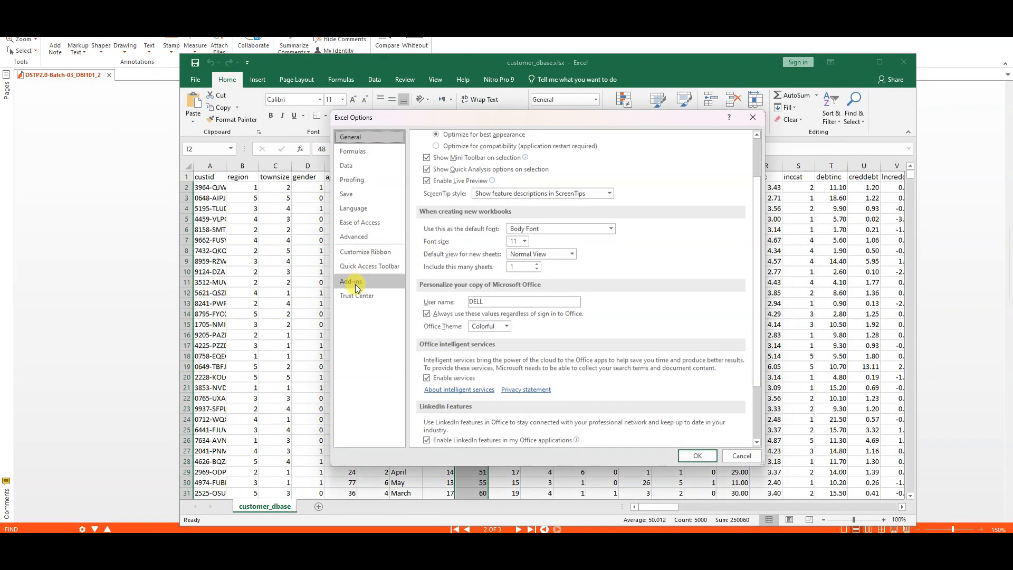
left_click(352, 284)
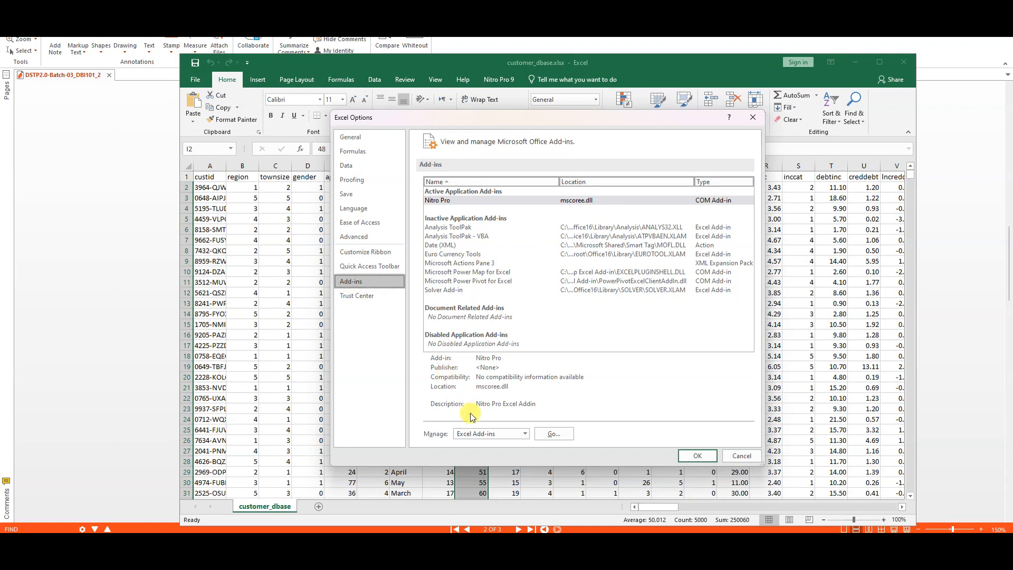
left_click(515, 433)
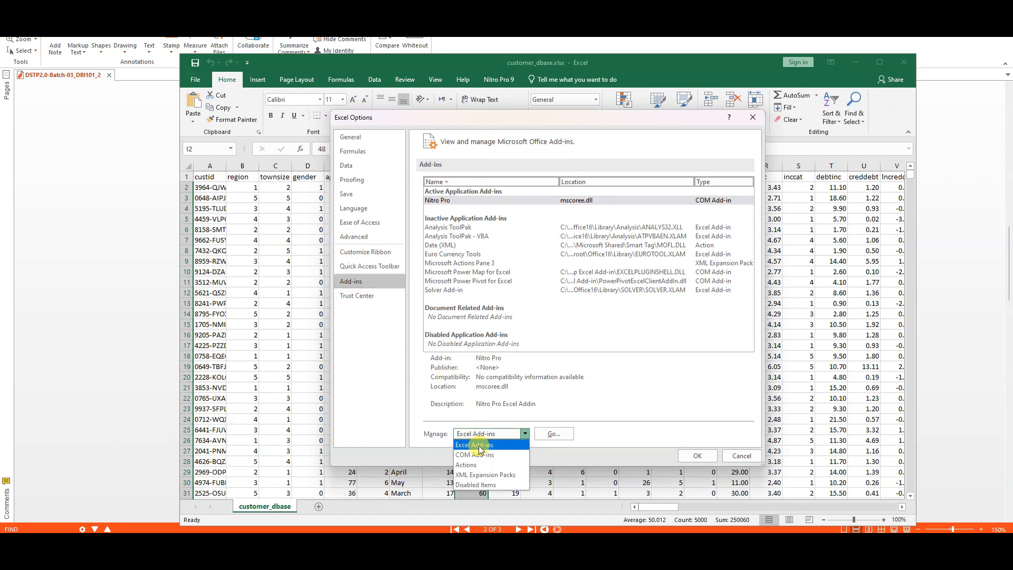
left_click(476, 445)
left_click(554, 434)
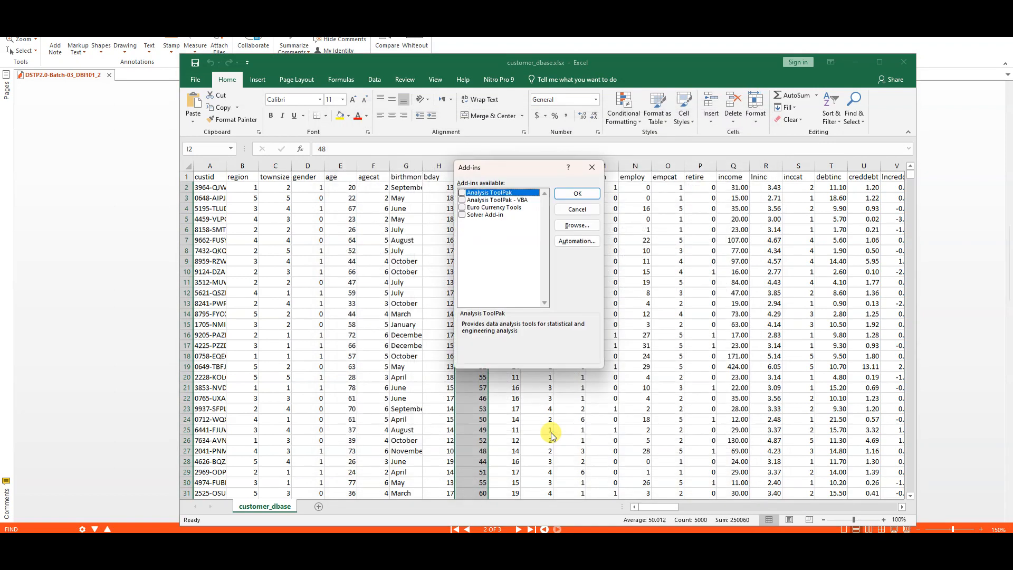
left_click(463, 193)
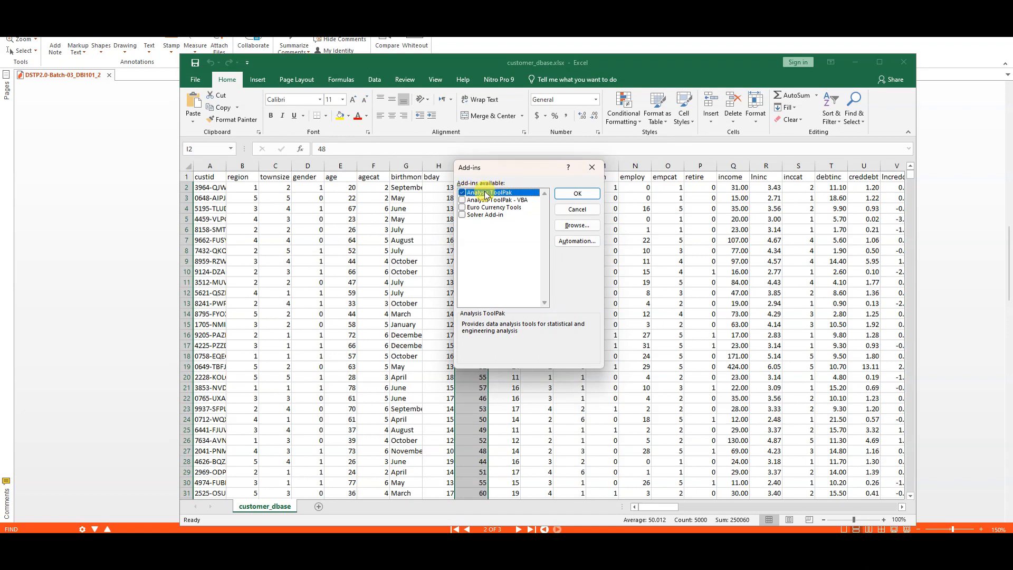
left_click(575, 193)
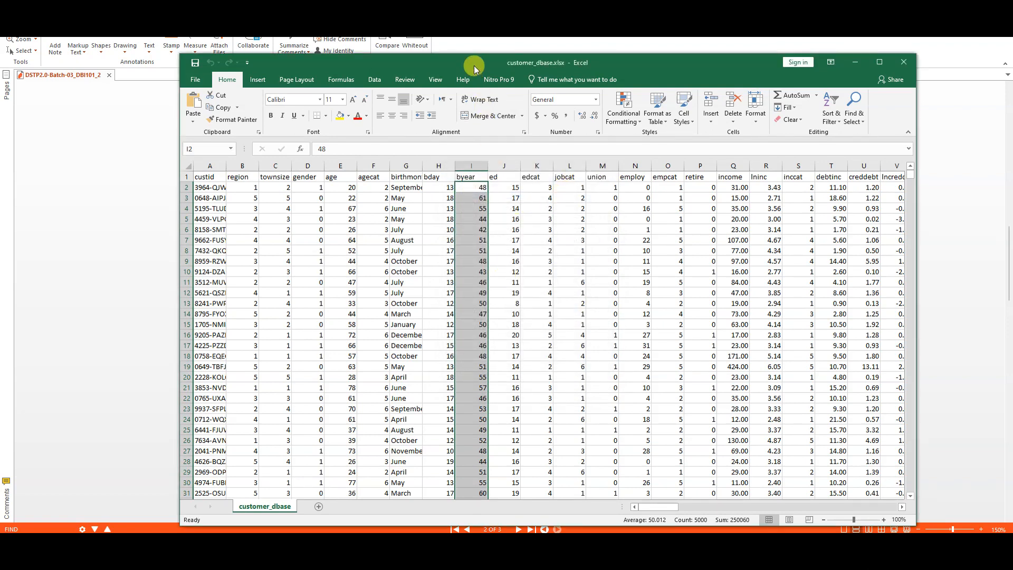
Step: Check the add-ins list in Excel Options for the status of Analysis ToolPak
left_click_drag(474, 65, 474, 55)
left_click(201, 68)
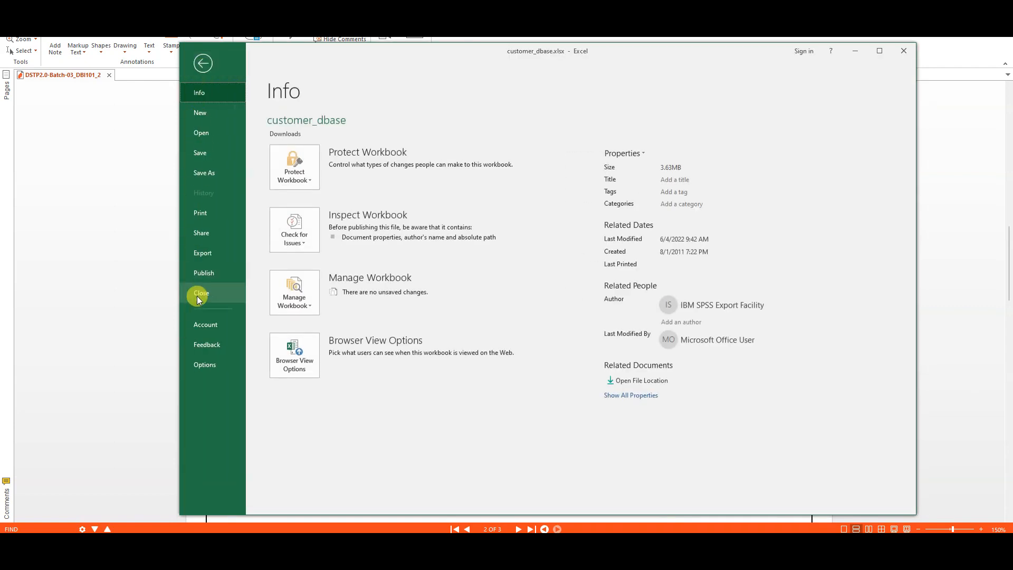
left_click(208, 366)
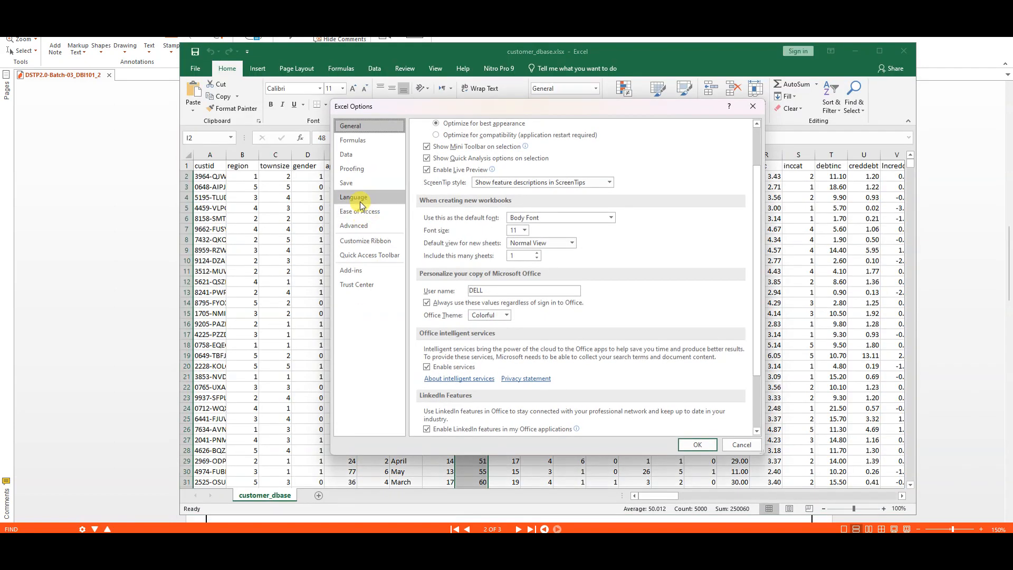
left_click(352, 270)
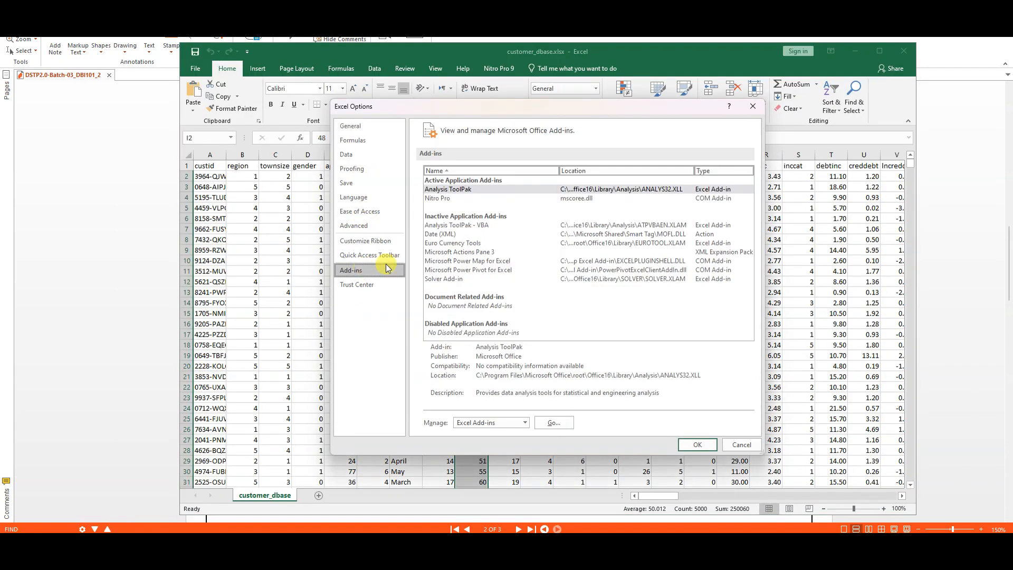
left_click(456, 189)
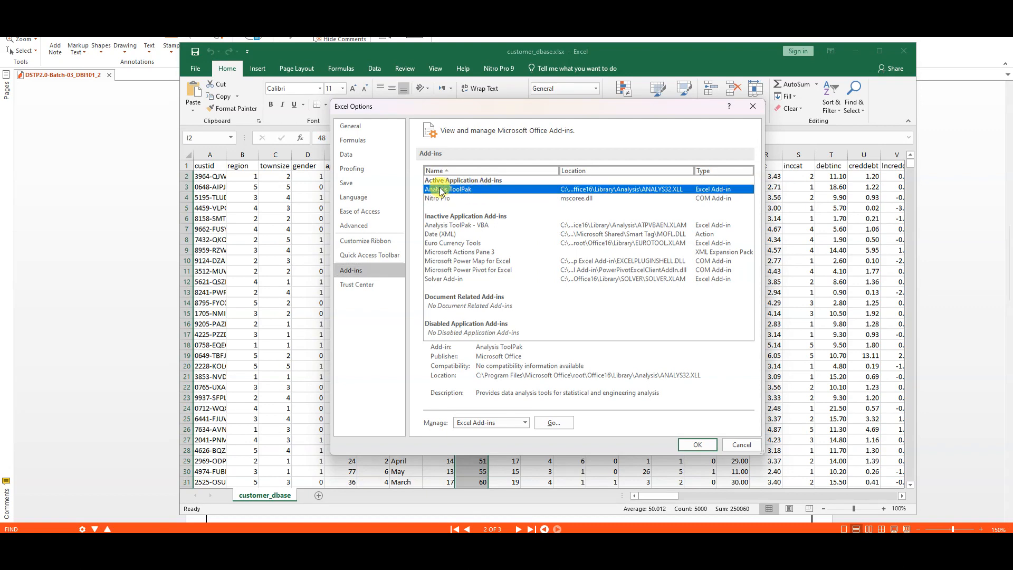
left_click(697, 445)
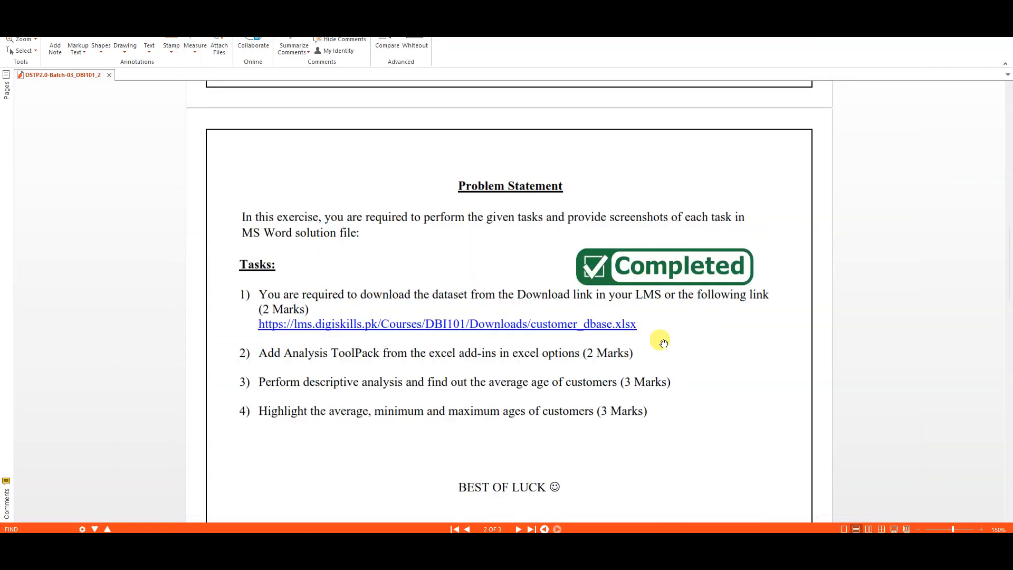
Step: Switch to the assignment PDF, duplicate the Completed stamp and place a narrower copy beside task 2
right_click(633, 271)
left_click(656, 323)
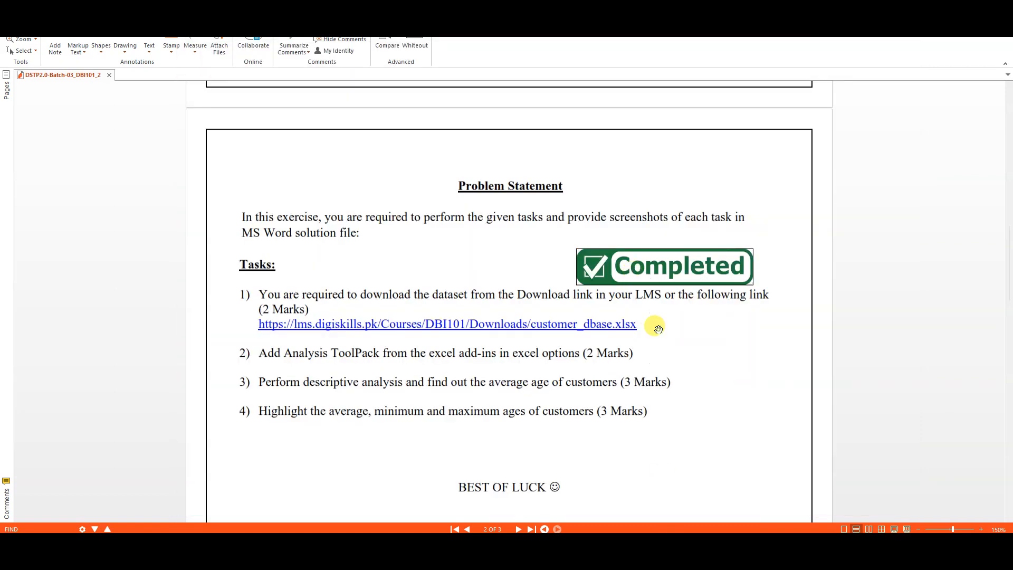
right_click(525, 252)
left_click(684, 319)
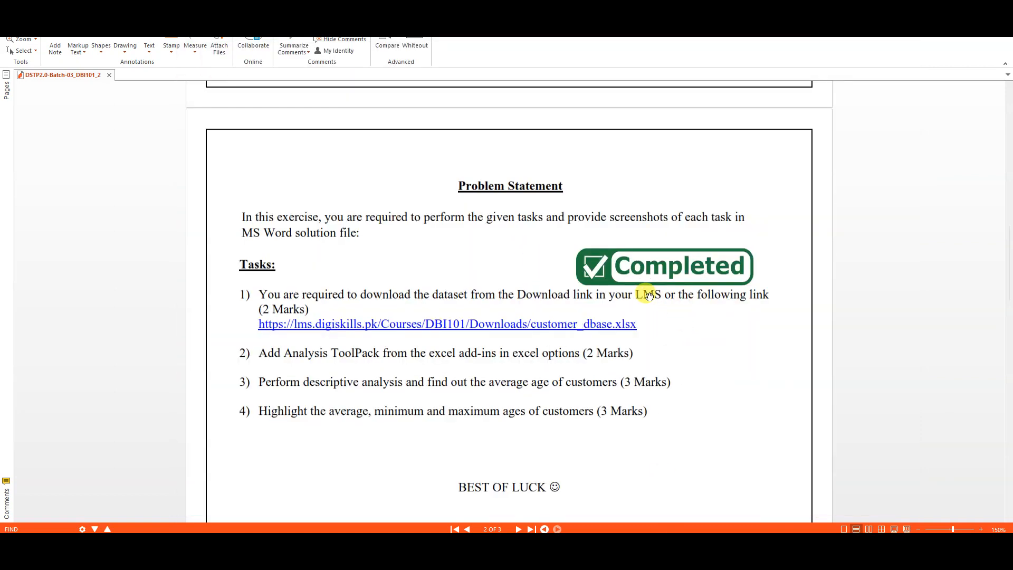
right_click(640, 268)
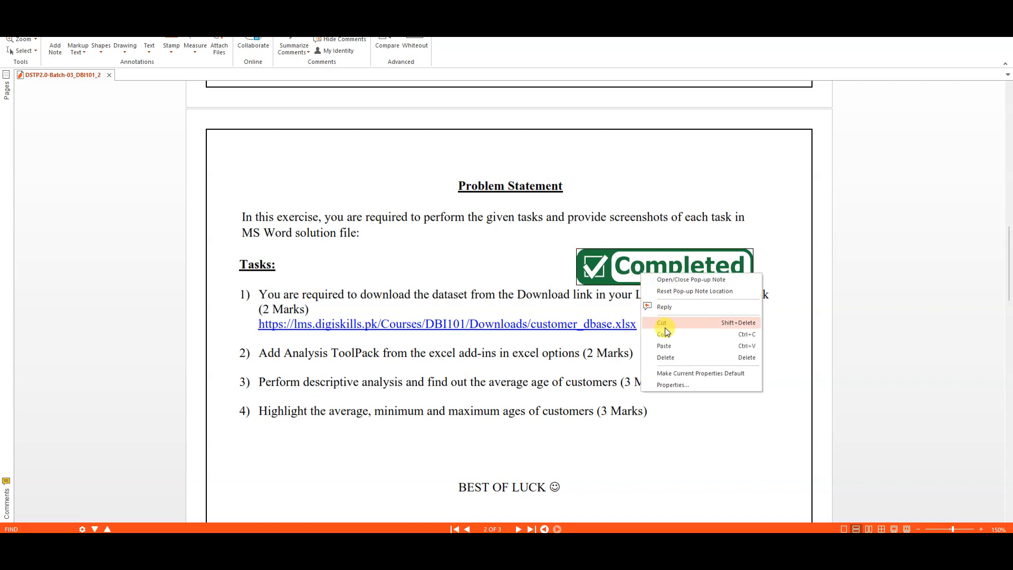
left_click(664, 341)
left_click_drag(546, 306, 715, 352)
left_click(698, 393)
Step: Shrink the original Completed stamp and place it after the download link of task 1
left_click(680, 271)
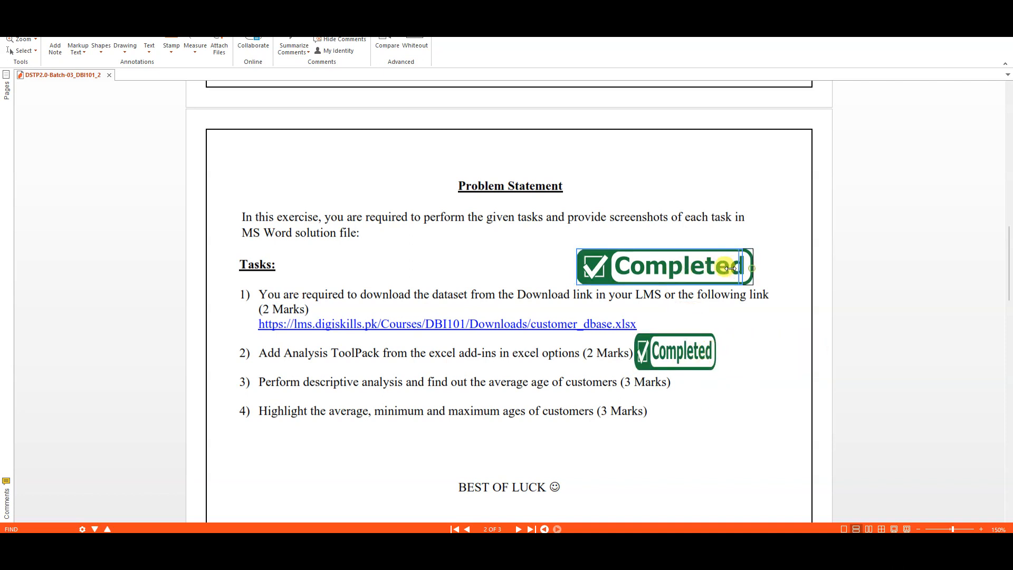
left_click_drag(751, 266, 673, 268)
left_click_drag(707, 320, 697, 324)
left_click(688, 334)
left_click(688, 332)
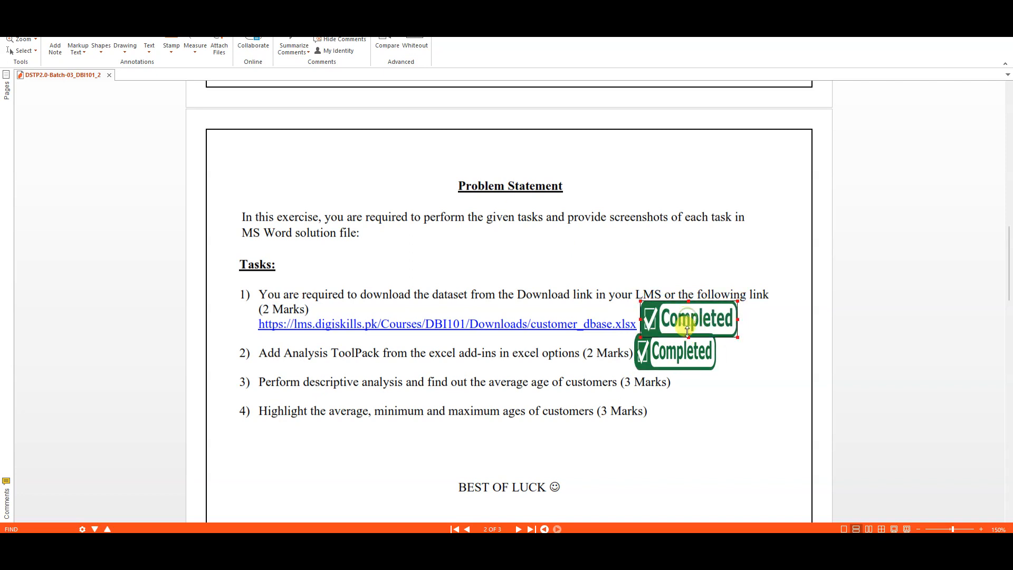
left_click(690, 338)
left_click(690, 326)
left_click_drag(735, 335, 692, 330)
left_click(755, 332)
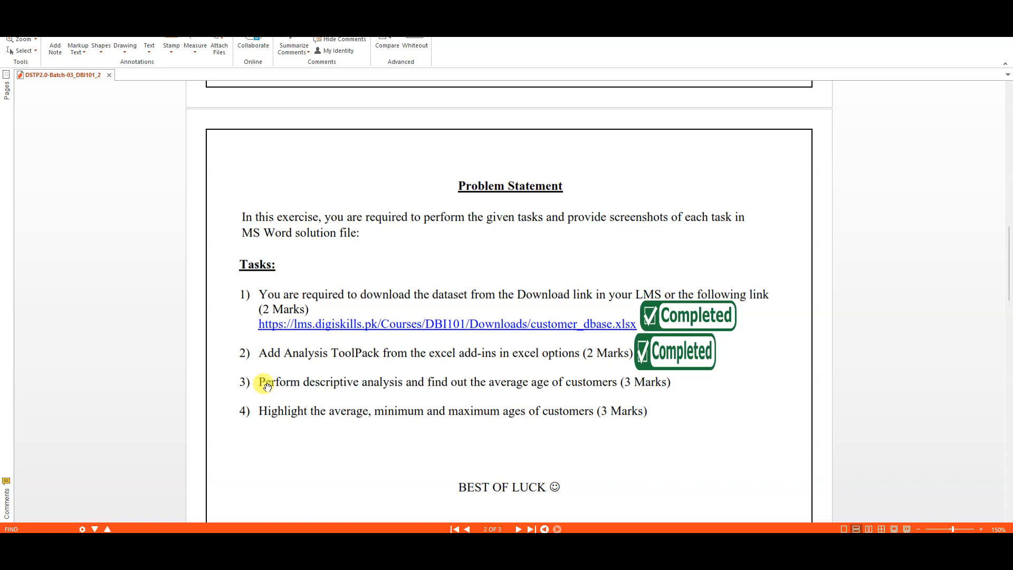
Step: Read task 3 on performing descriptive analysis and finding the average age of customers
left_click_drag(265, 383, 674, 381)
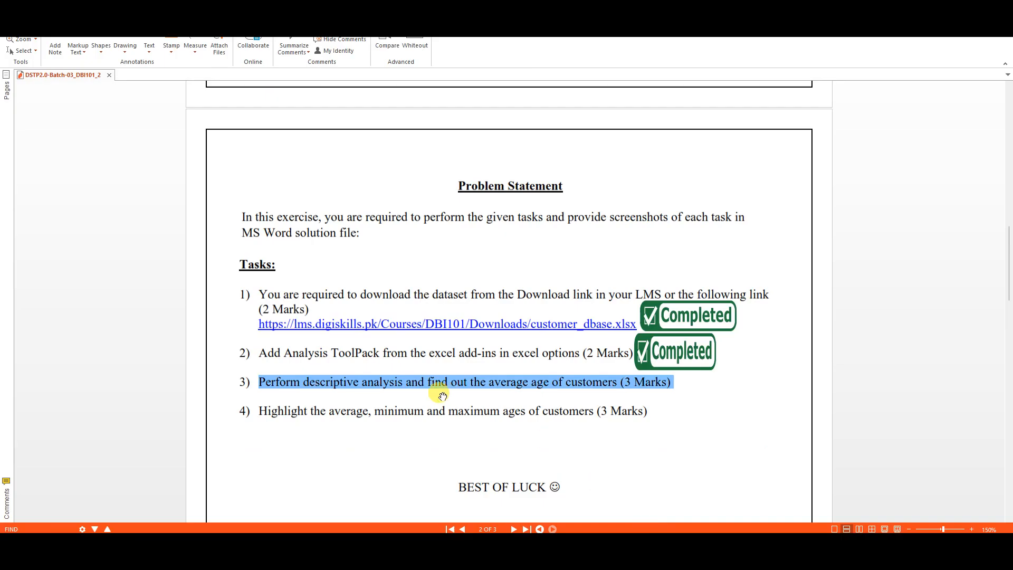
left_click(381, 390)
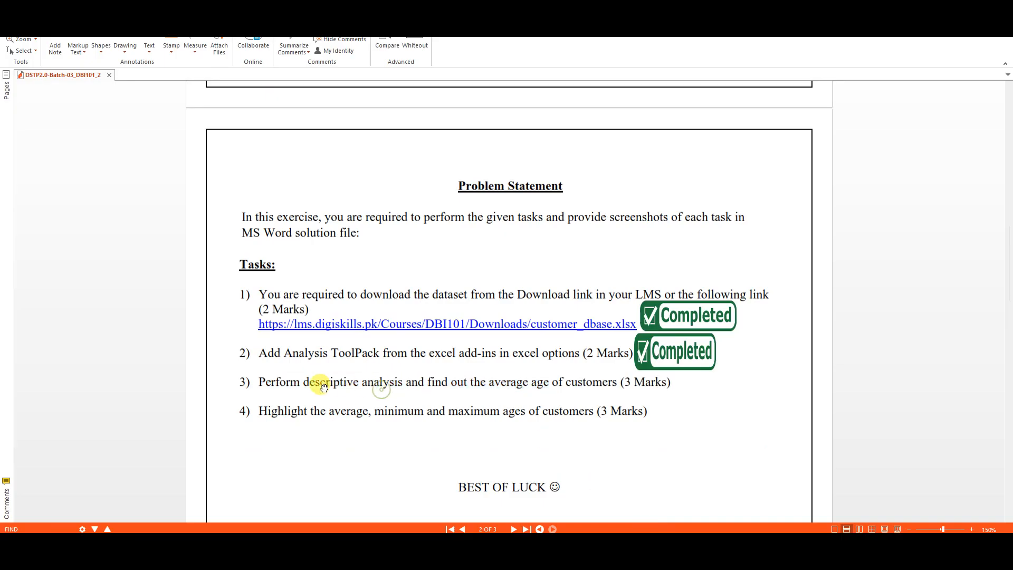
left_click_drag(263, 382, 670, 389)
left_click(669, 388)
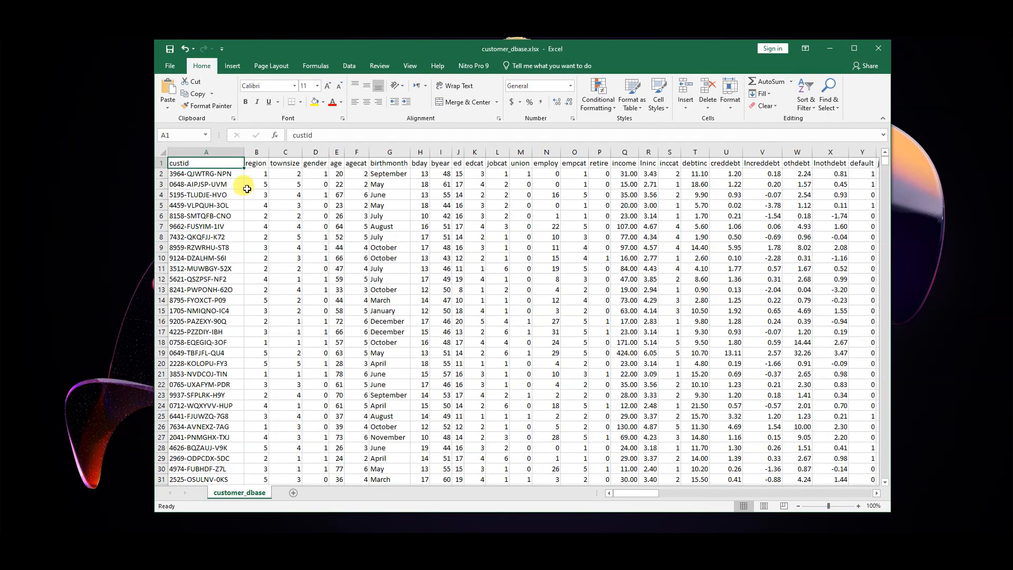
Step: Switch to the customer_dbase workbook in Excel and review the Analysis ToolPak entry in the add-ins options
left_click(169, 65)
left_click(188, 354)
left_click(325, 268)
left_click(424, 187)
left_click(672, 442)
Step: Bring up the Data Analysis tools for the customer_dbase sheet and select Descriptive Statistics
left_click(349, 65)
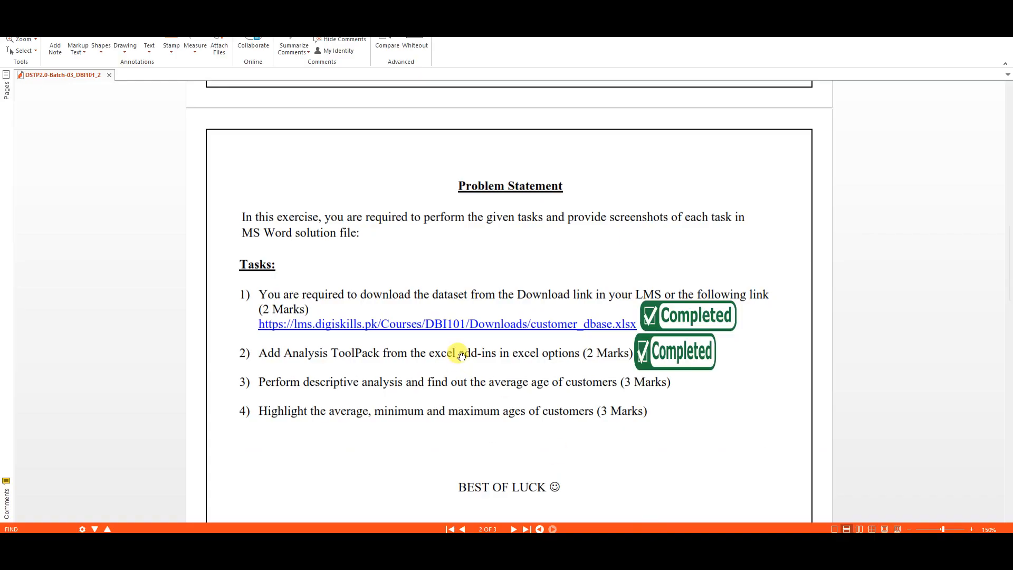
triple_click(381, 384)
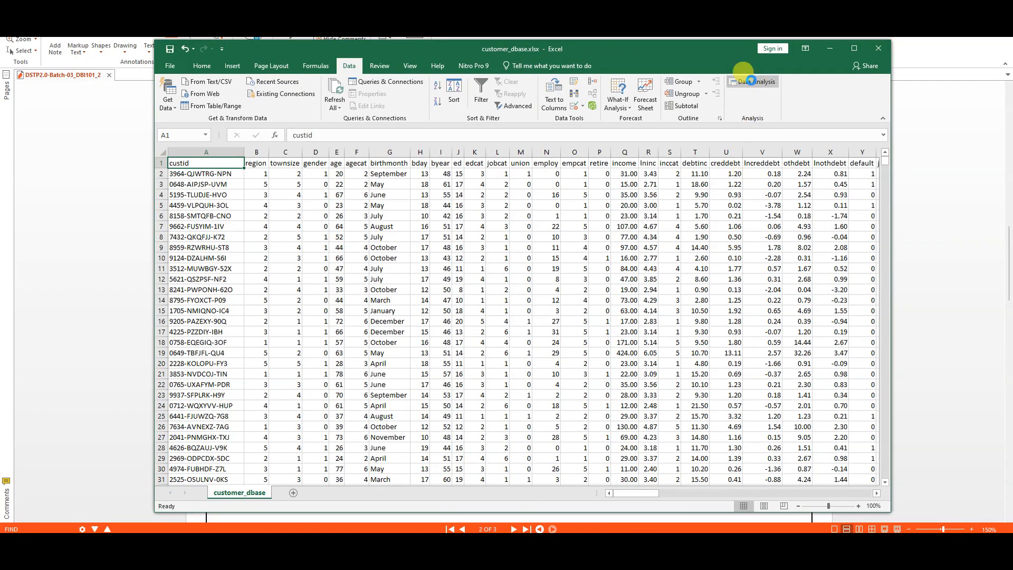
left_click(751, 82)
scroll(462, 278, "up", 1)
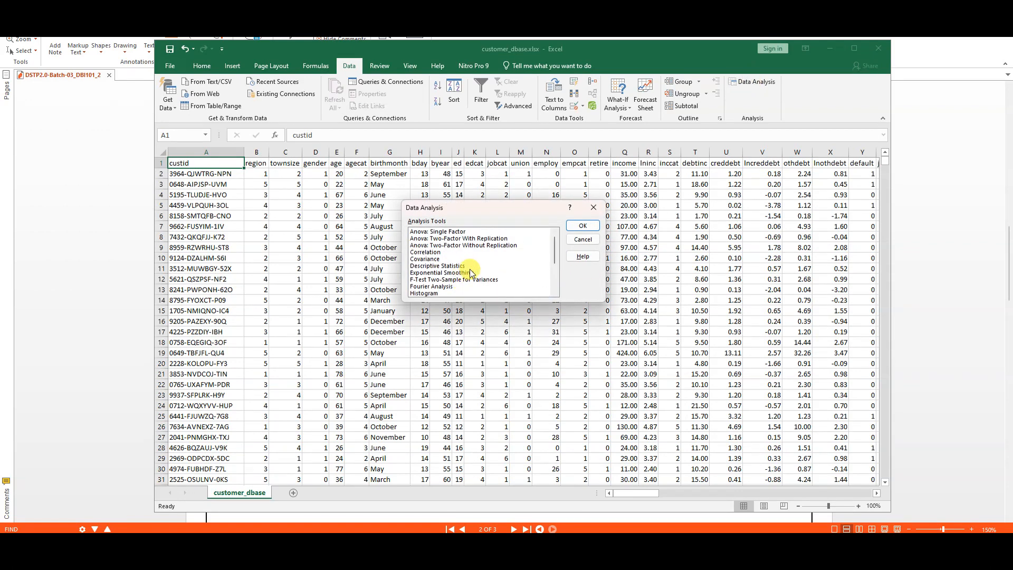
left_click(437, 266)
Step: Check the descriptive analysis wording of task 3 in the PDF, and open the Descriptive Statistics tool in Excel
left_click(454, 554)
left_click(352, 384)
left_click_drag(305, 383, 404, 383)
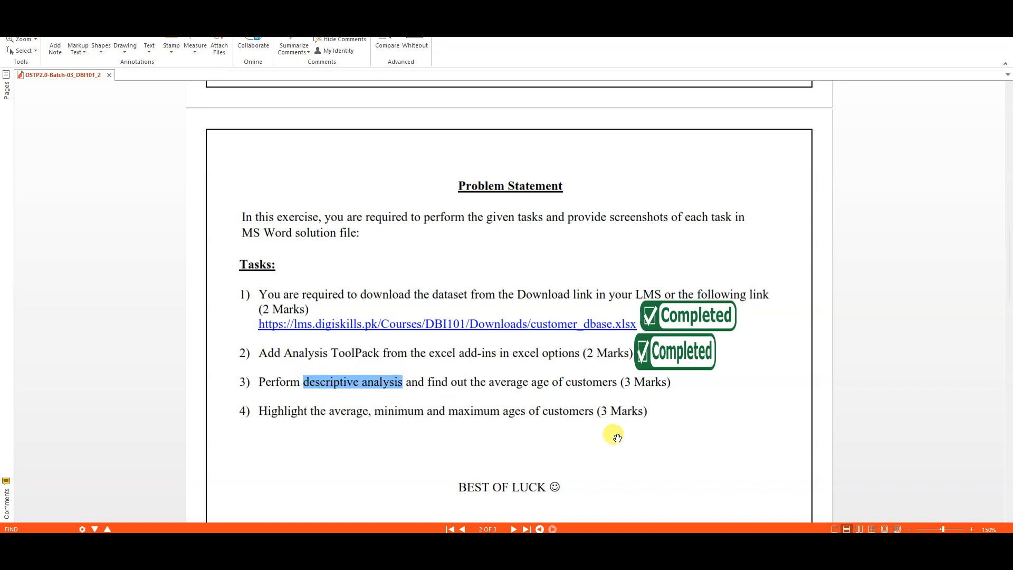
left_click(647, 550)
scroll(433, 271, "down", 3)
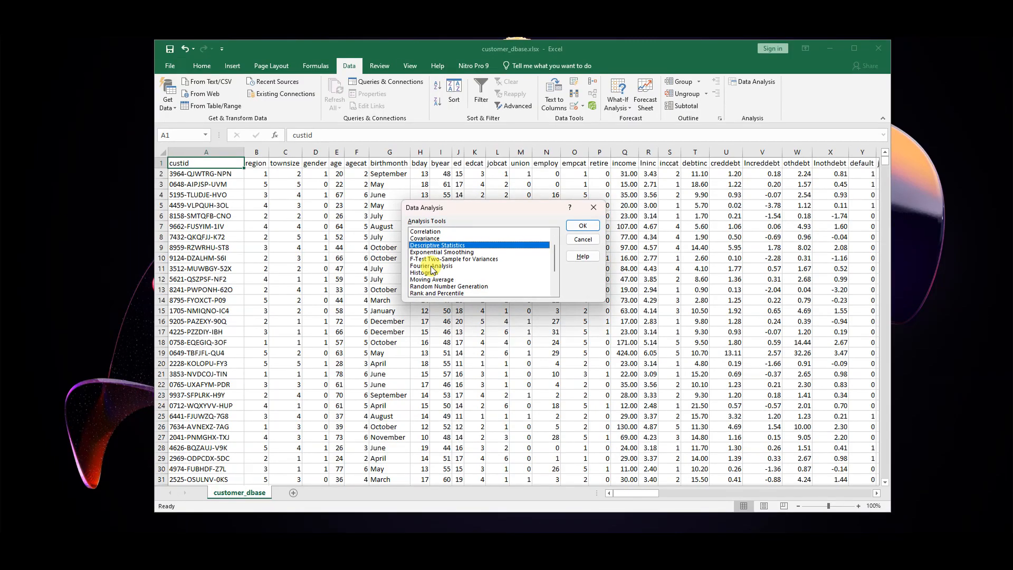
scroll(433, 264, "up", 5)
left_click(437, 265)
left_click(582, 226)
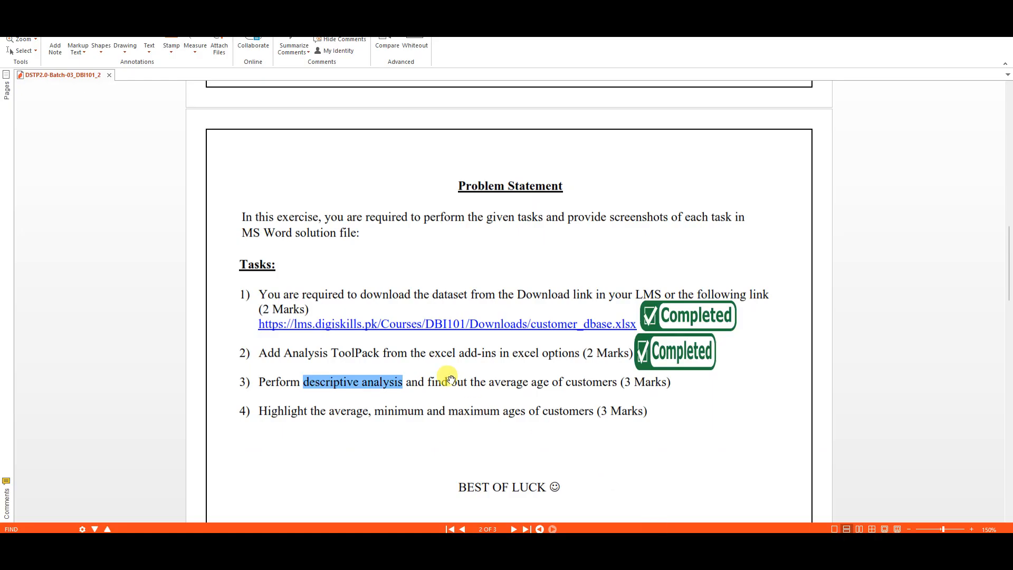
Step: Read the part of task 3 about the average age of customers in the PDF and return to Excel
left_click_drag(428, 383, 615, 381)
left_click(578, 382)
key("alt+Tab")
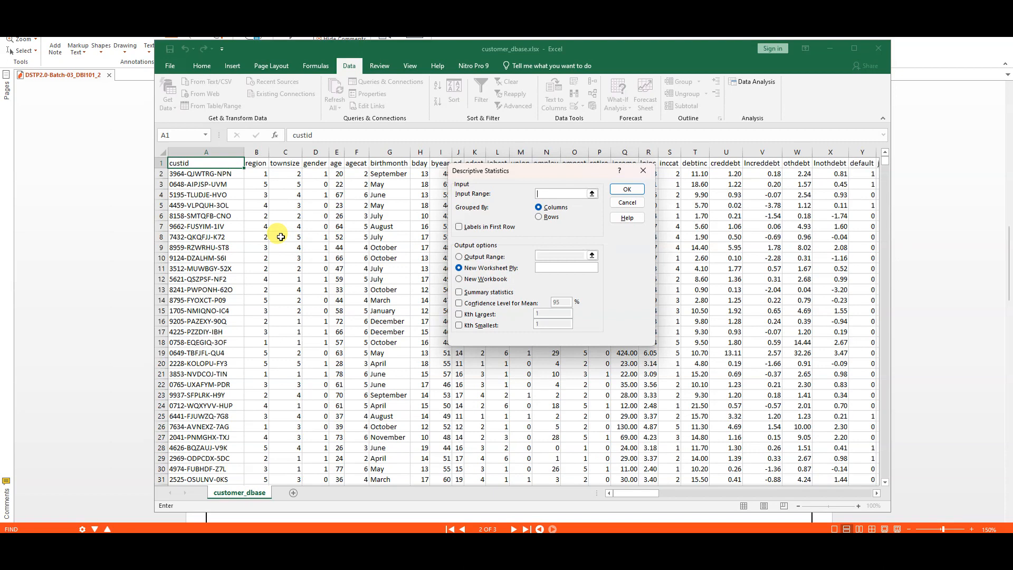
left_click_drag(490, 179, 470, 196)
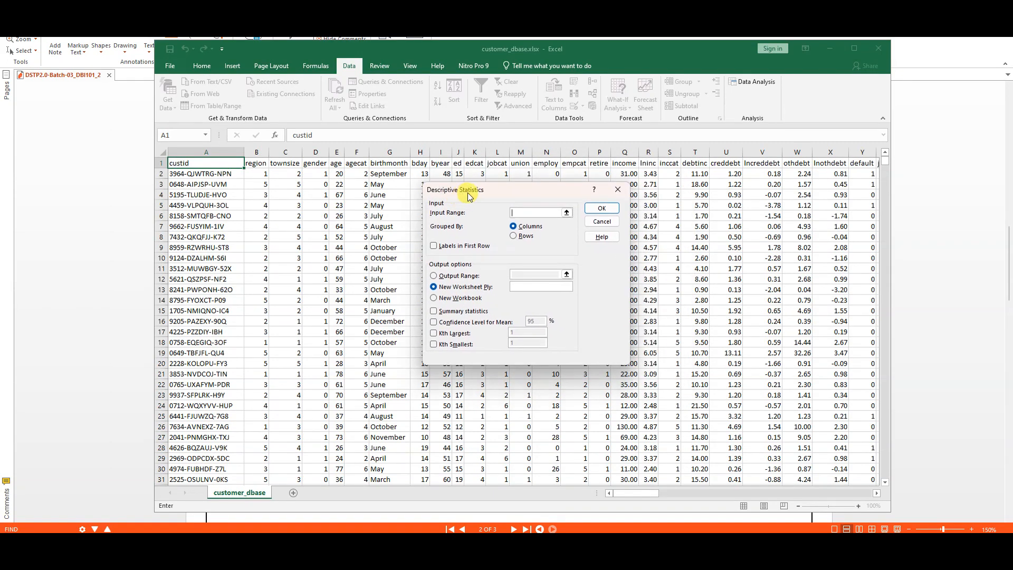
left_click(176, 164)
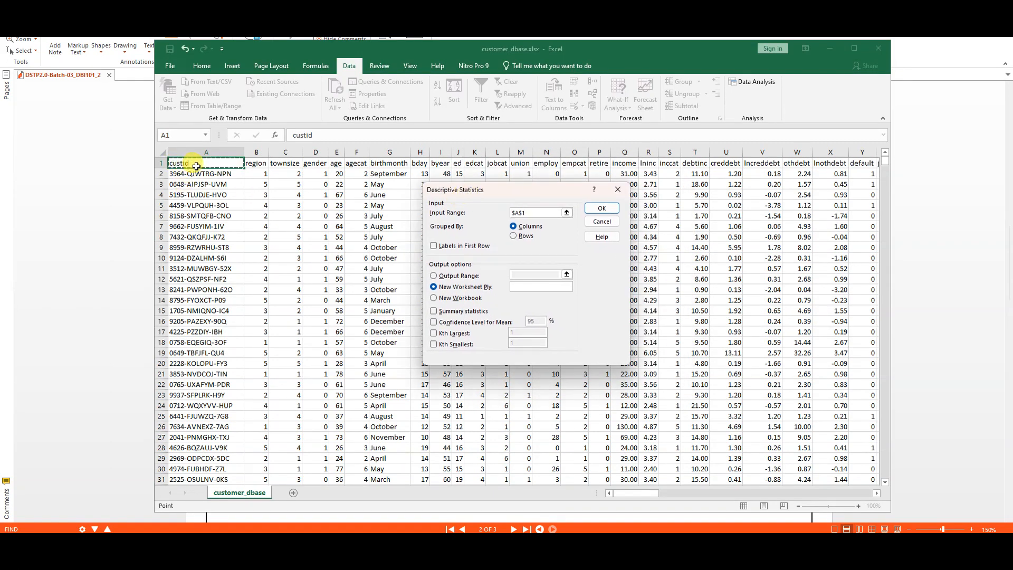
left_click_drag(531, 213, 495, 213)
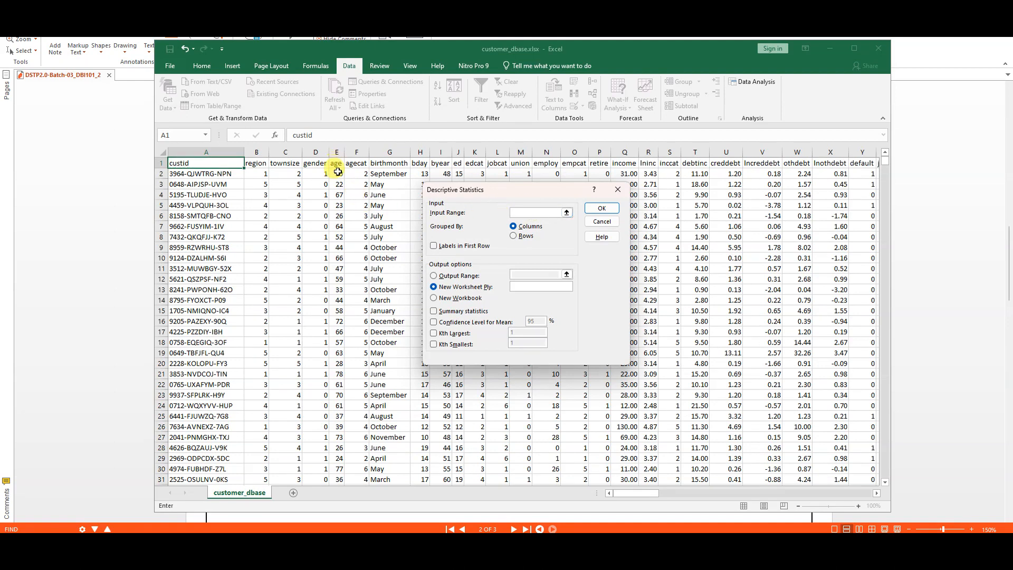
left_click(602, 221)
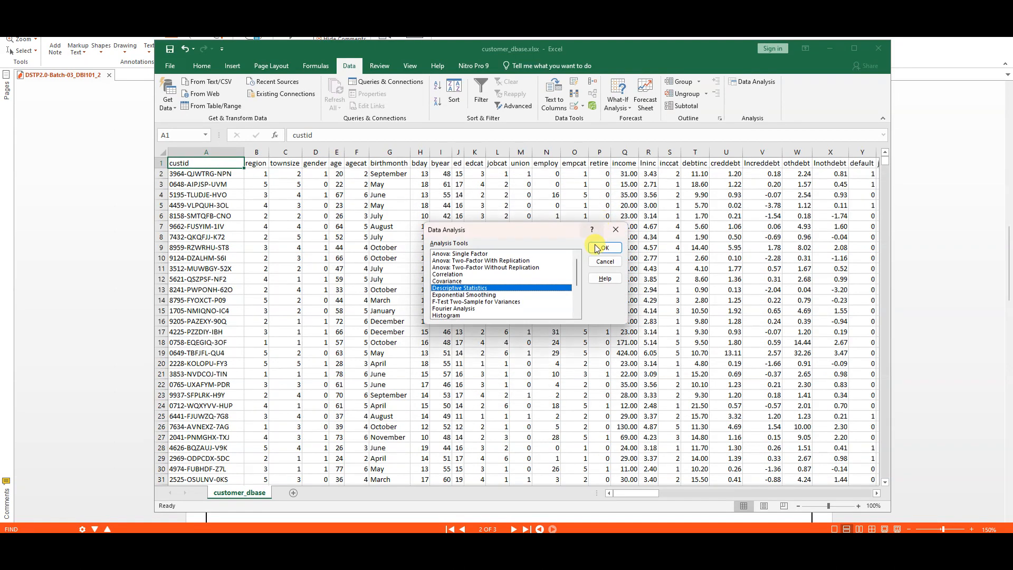
Step: Close the Data Analysis tool list and enlarge the customer_dbase sheet view to 190%
left_click(601, 264)
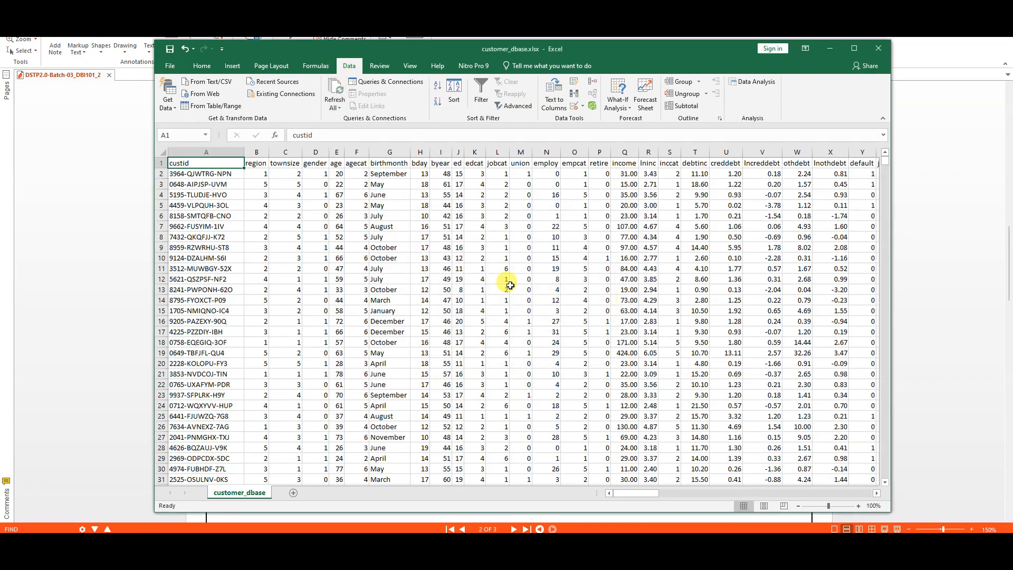
scroll(335, 235, "up", 4)
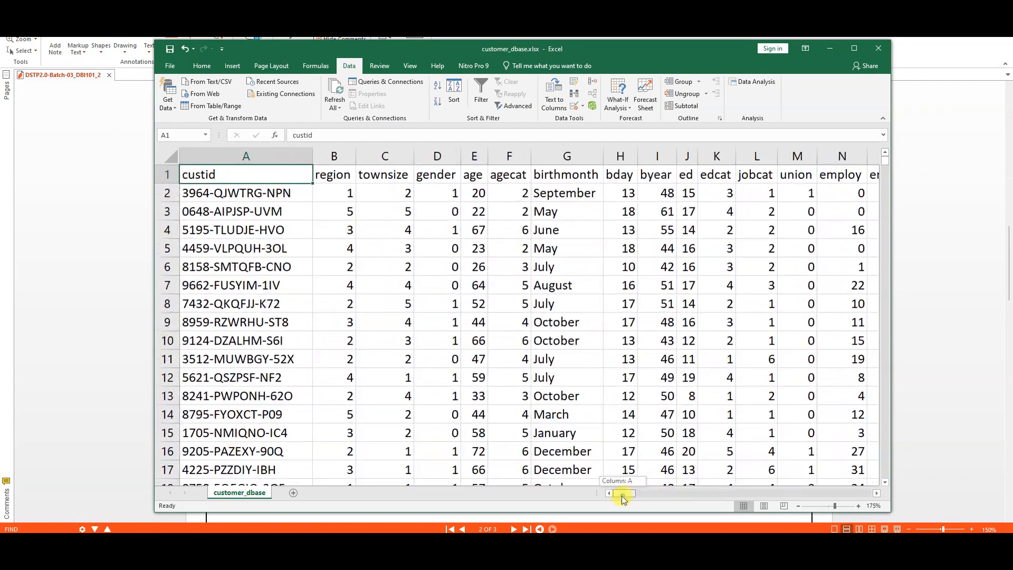
scroll(332, 232, "up", 2)
Step: Check the words customers and age in task 3 of the PDF and compare them with the sheet's column headers
left_click(671, 515)
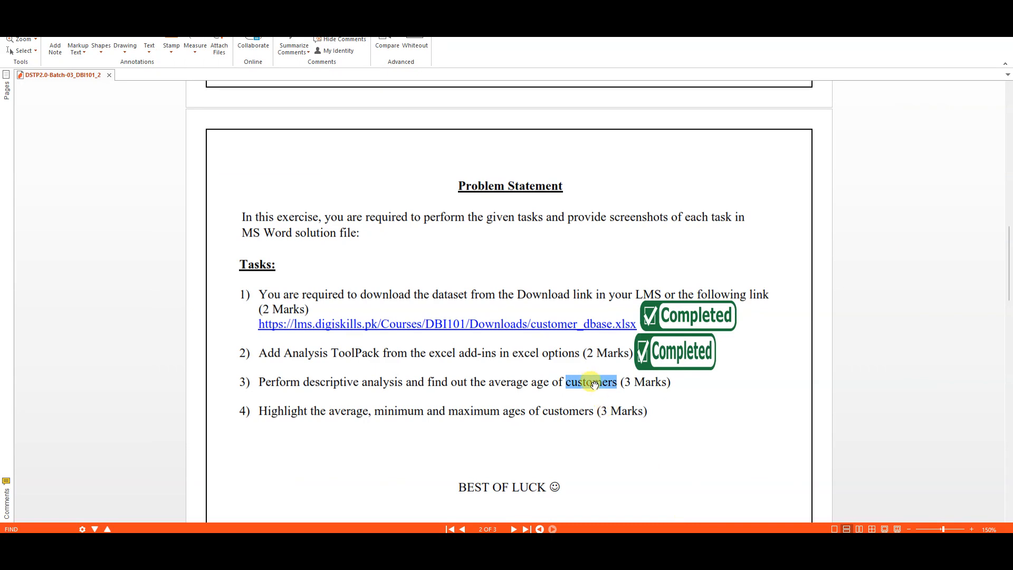
left_click(597, 388)
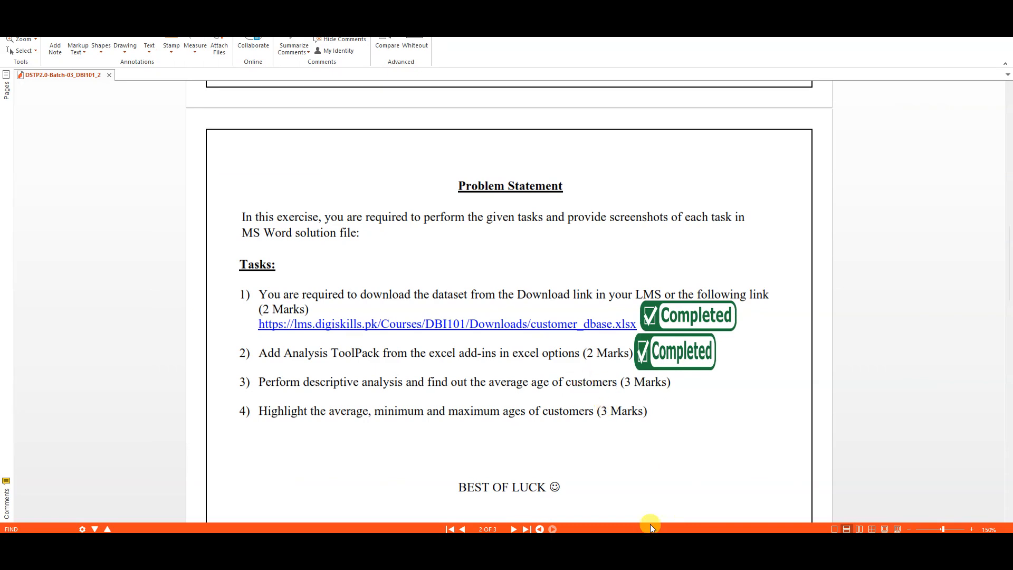
double_click(595, 383)
key("alt+Tab")
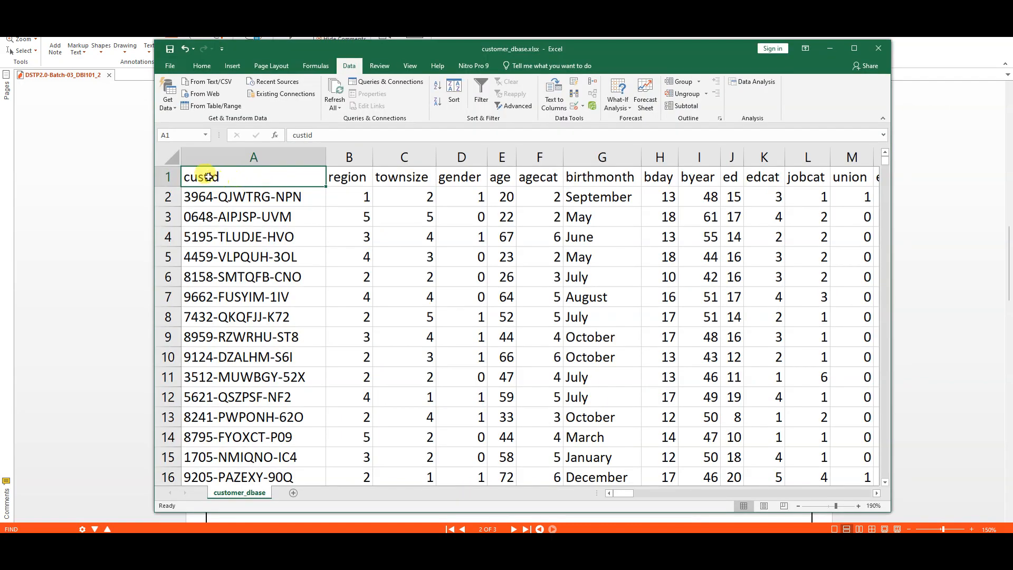
key("alt+Tab")
left_click(538, 385)
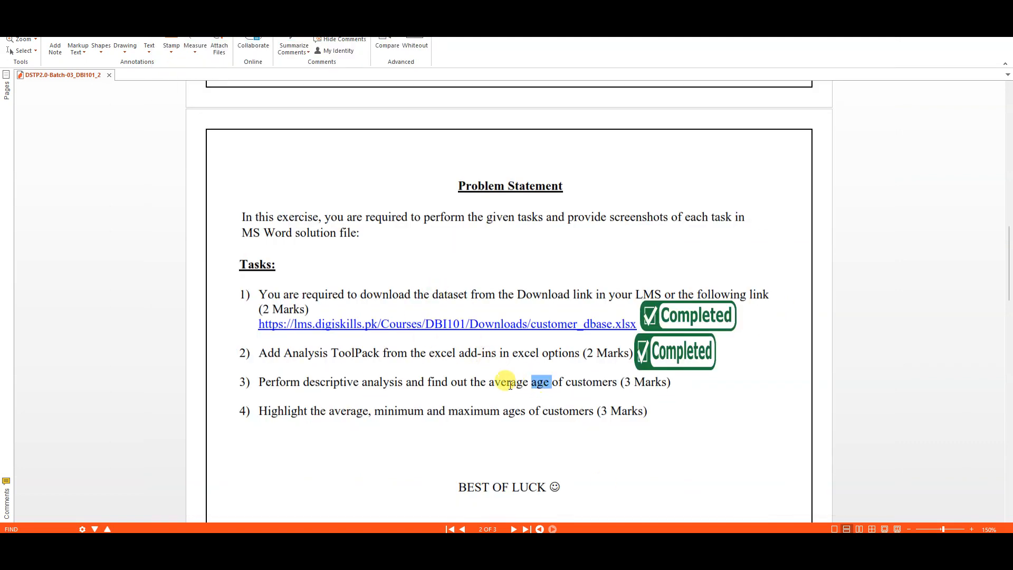
Step: Switch back to Excel and fill the age and custid header cells with yellow
key("alt+Tab")
left_click(499, 179)
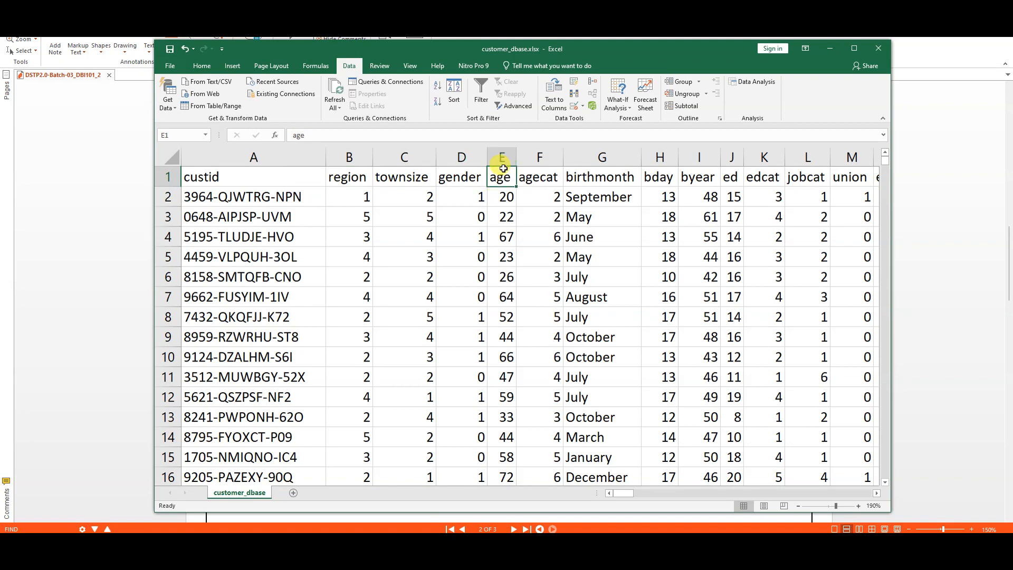
left_click(202, 65)
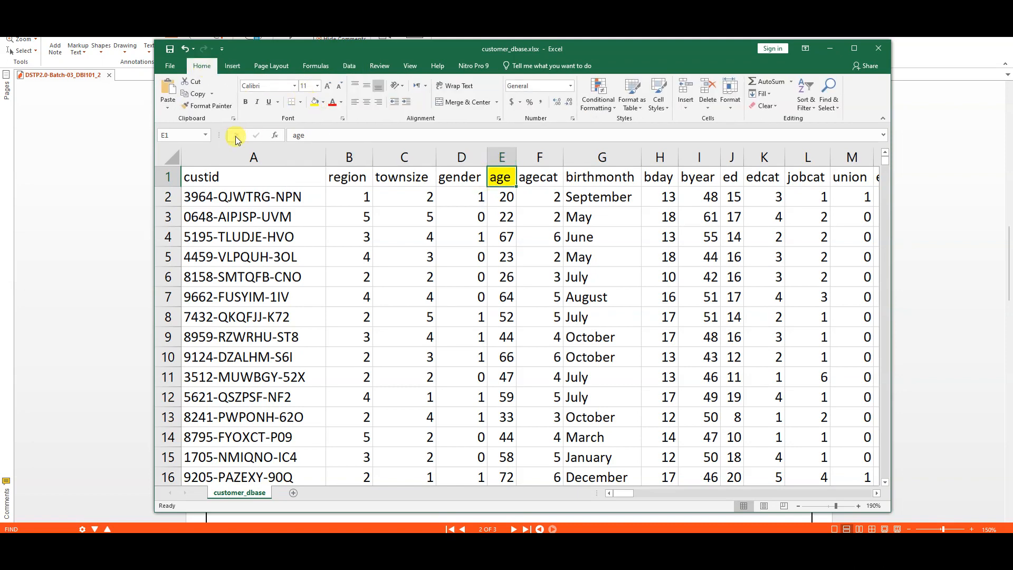
left_click(204, 172)
left_click(315, 101)
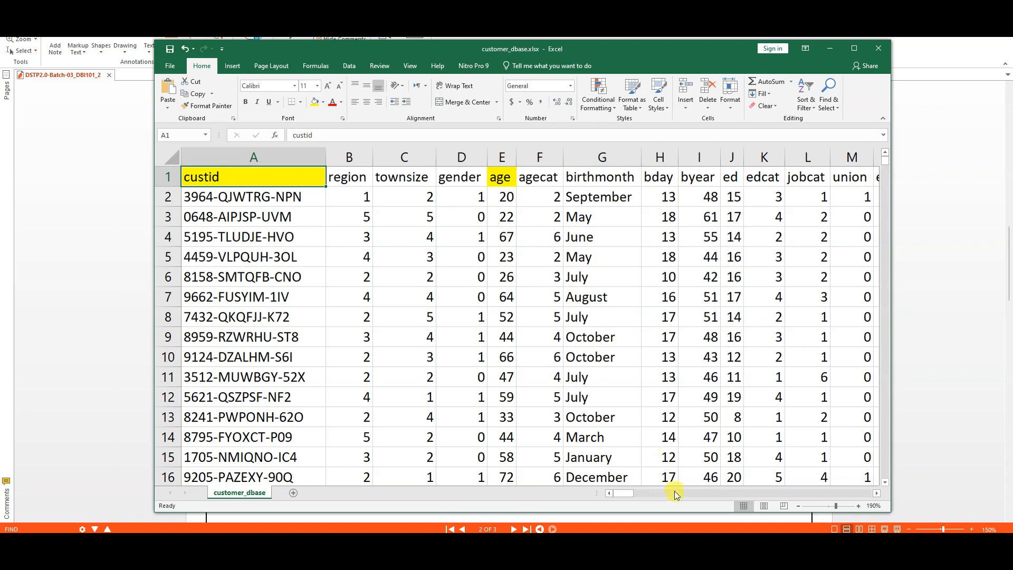
Step: Review the phrase "average age" in task 3 of the PDF and return to the Excel sheet
key("alt+Tab")
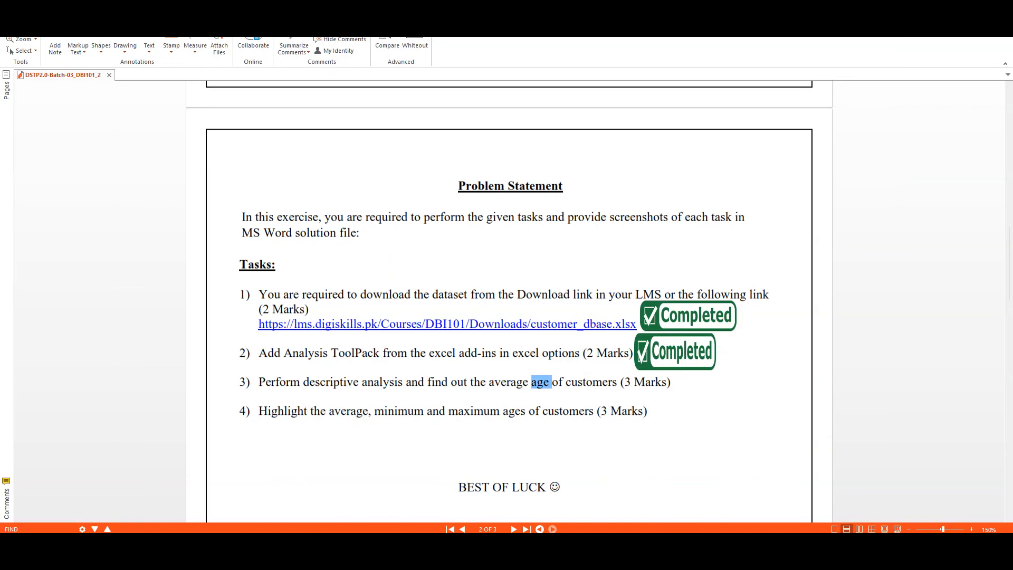
left_click(490, 379)
left_click_drag(491, 383, 555, 382)
key("alt+Tab")
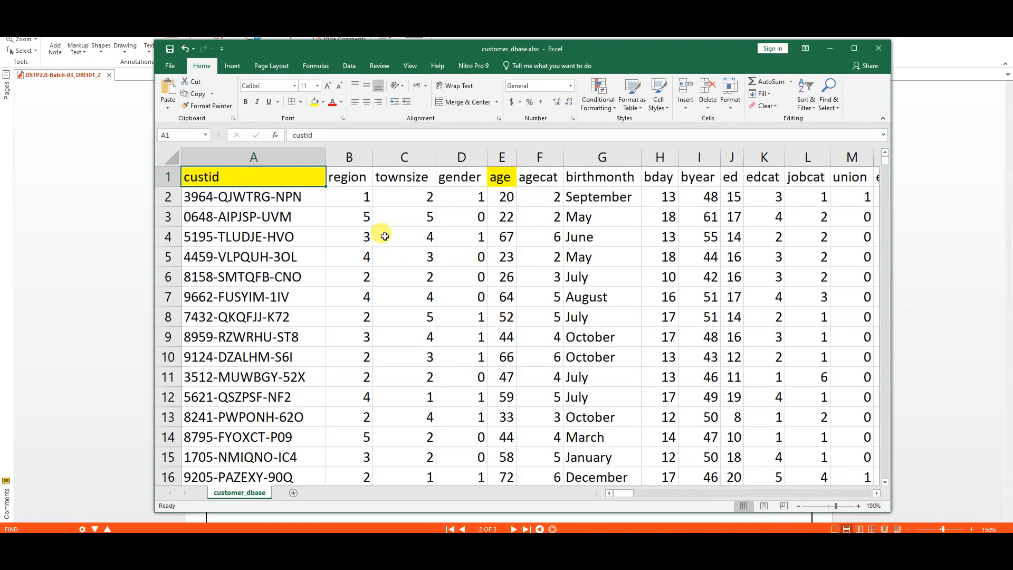
Step: Widen the Excel window on both sides so that more columns of the sheet fit
left_click_drag(890, 221, 952, 217)
left_click_drag(154, 199, 73, 199)
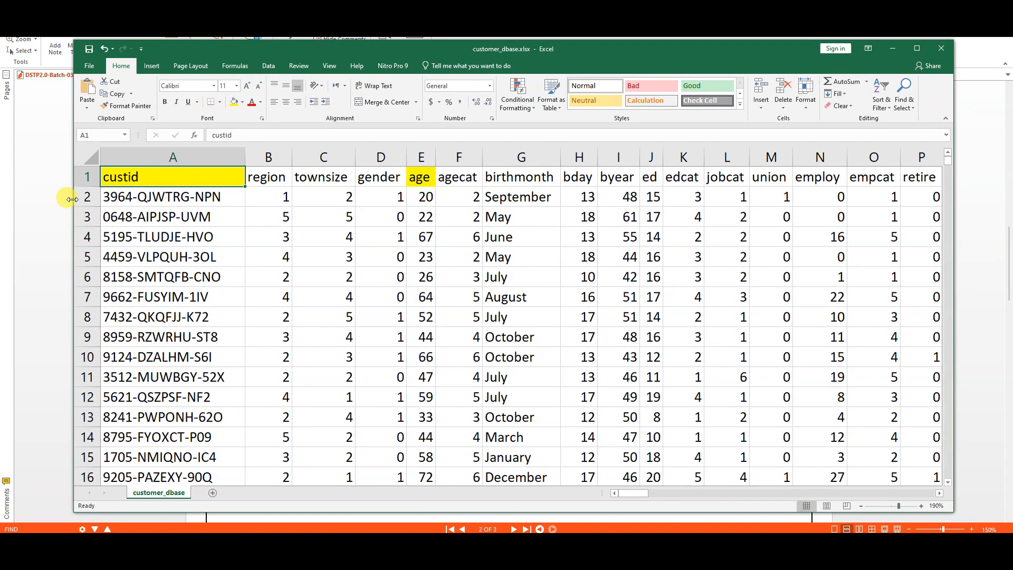
left_click(94, 68)
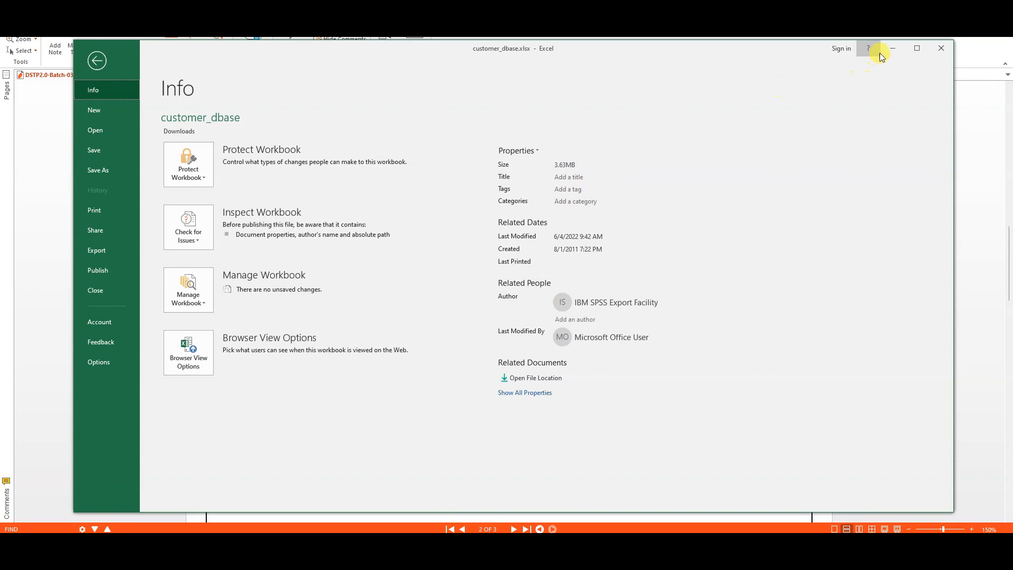
left_click(99, 62)
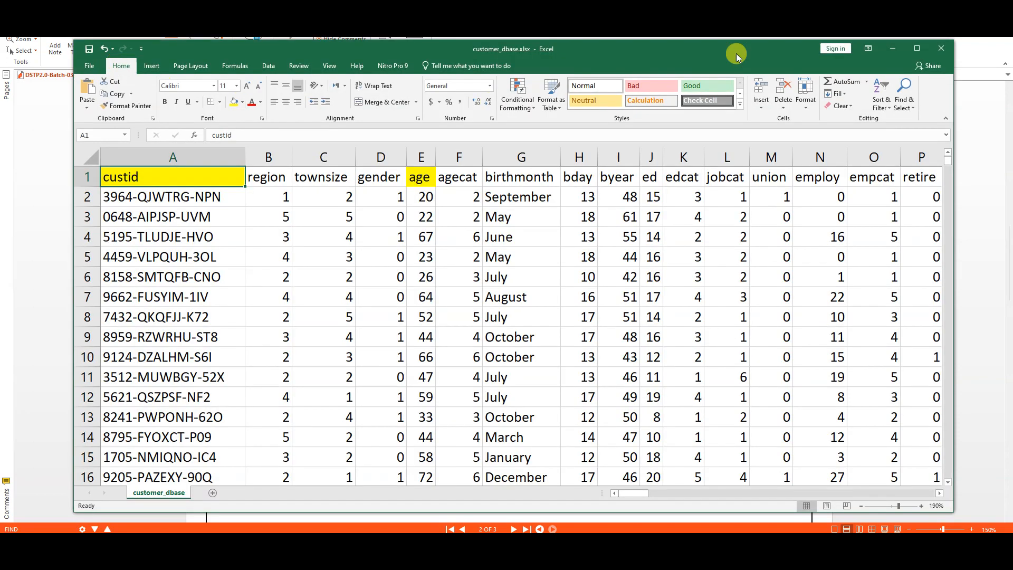
Step: Minimize Excel and follow the customer_dbase.xlsx link in task 1 of the PDF to bring up the download dialog
left_click(894, 48)
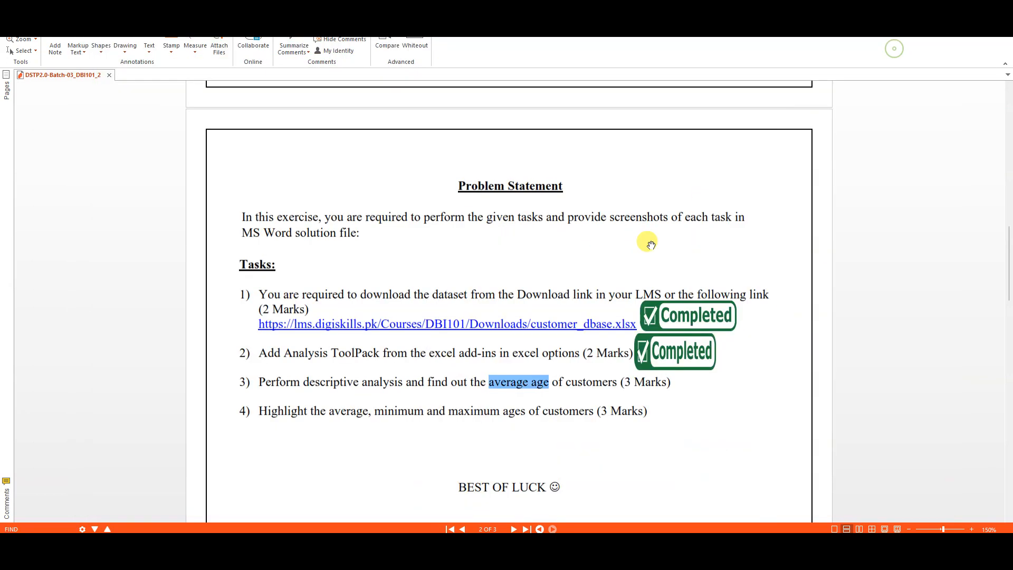
left_click(477, 326)
left_click(541, 290)
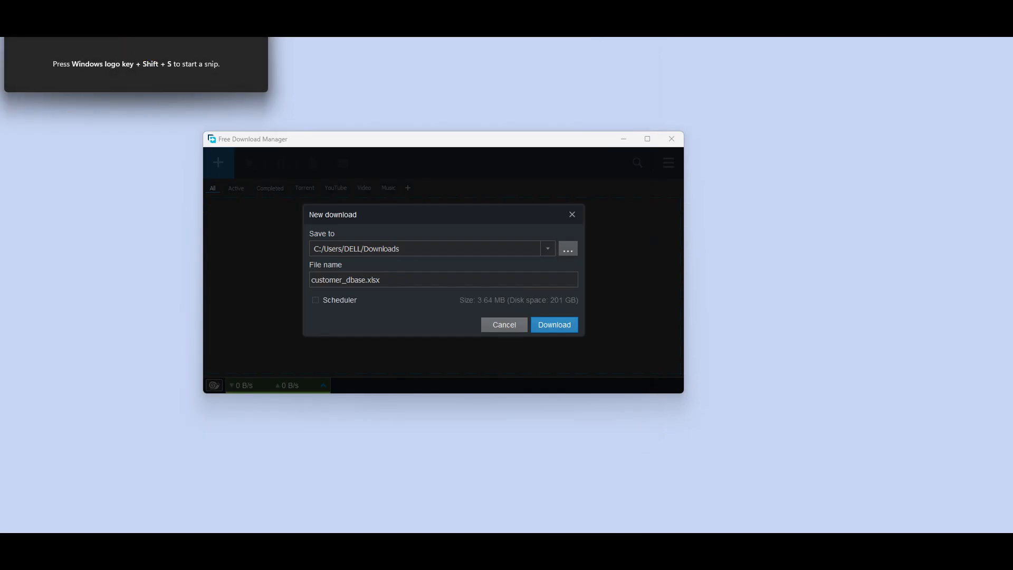
Step: Capture the New download dialog with Snipping Tool and save the snip as a JPG named 1 in Pictures
left_click_drag(120, 8, 145, 188)
left_click(60, 202)
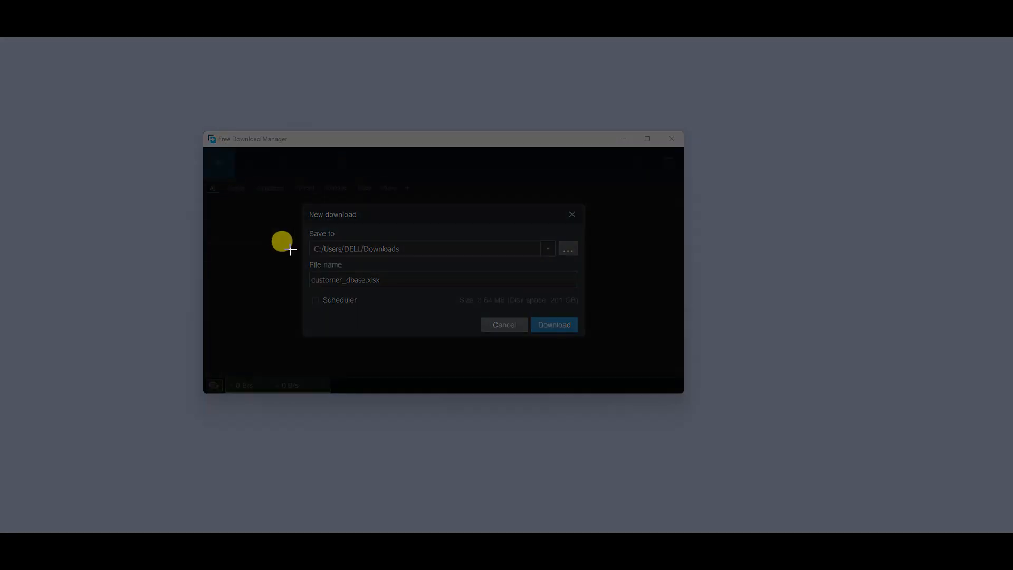
left_click_drag(302, 202, 586, 336)
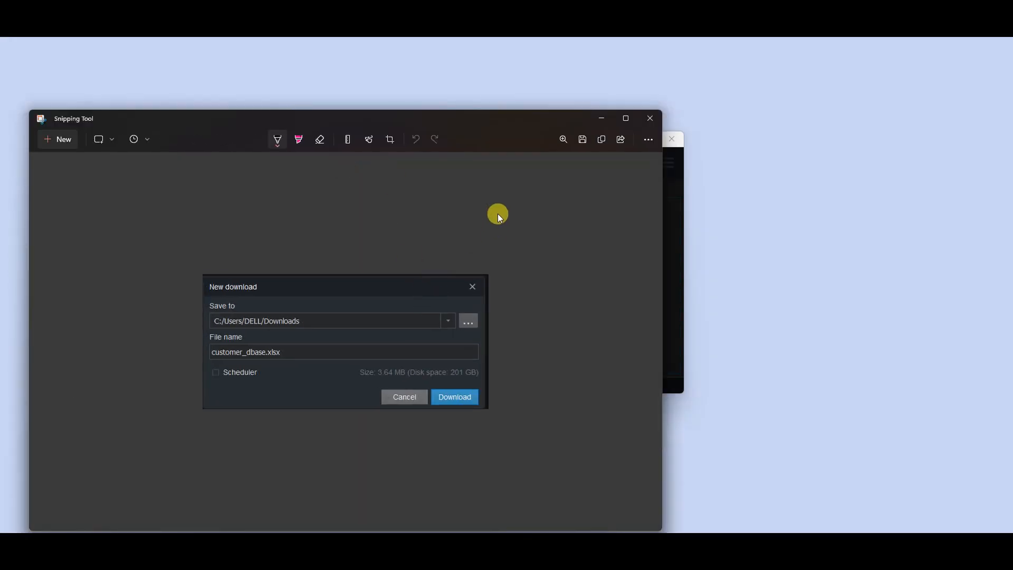
left_click(583, 139)
left_click(145, 337)
type("1")
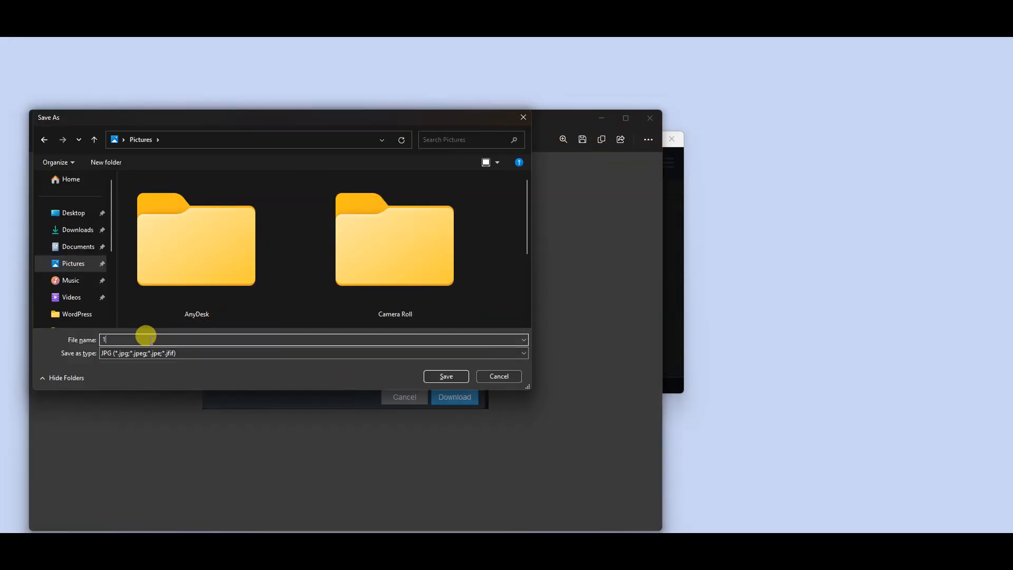
left_click(445, 375)
left_click(648, 118)
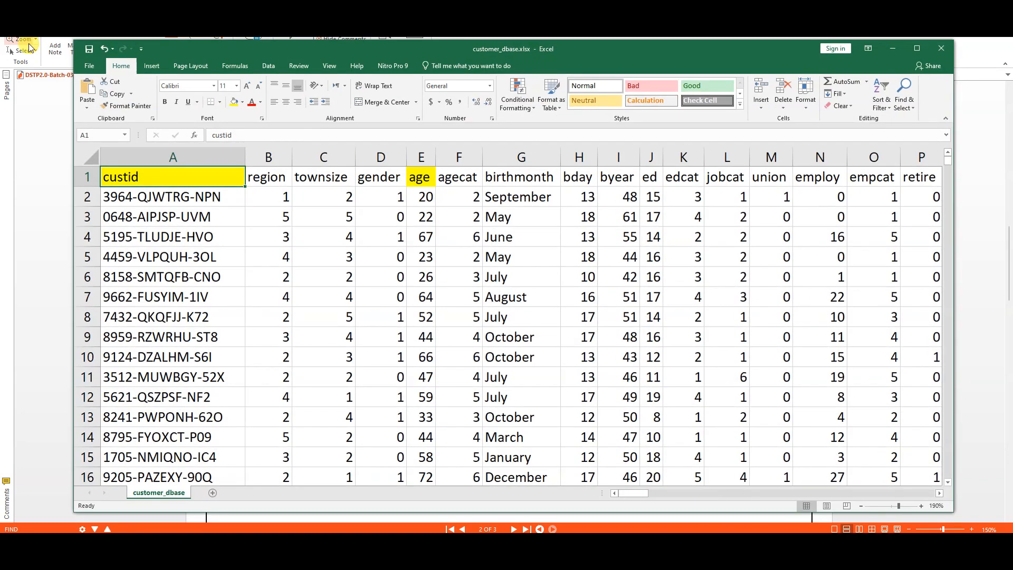
Step: Open the add-ins page of the Excel options for the customer_dbase workbook
left_click(87, 66)
left_click(103, 362)
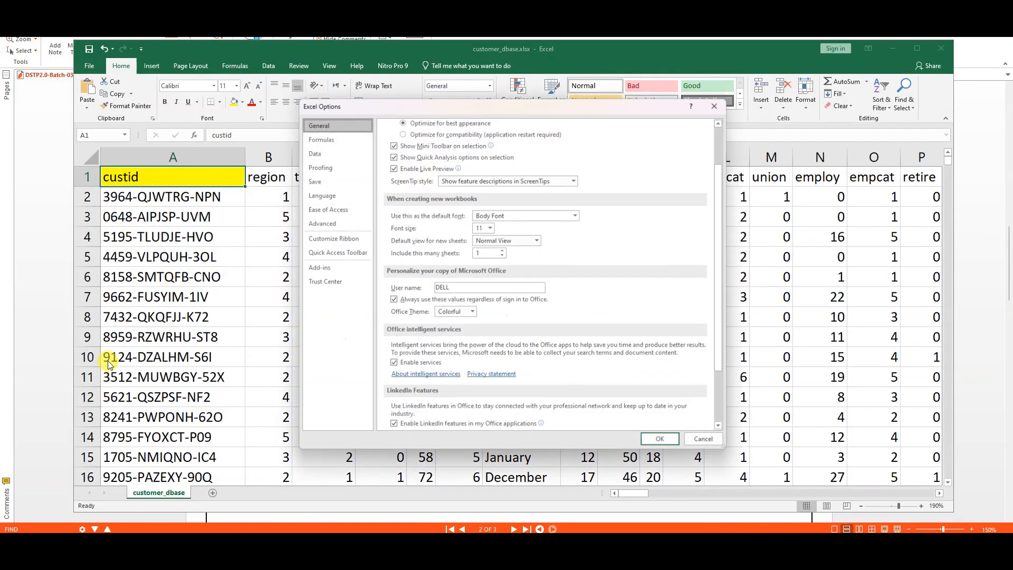
left_click(337, 269)
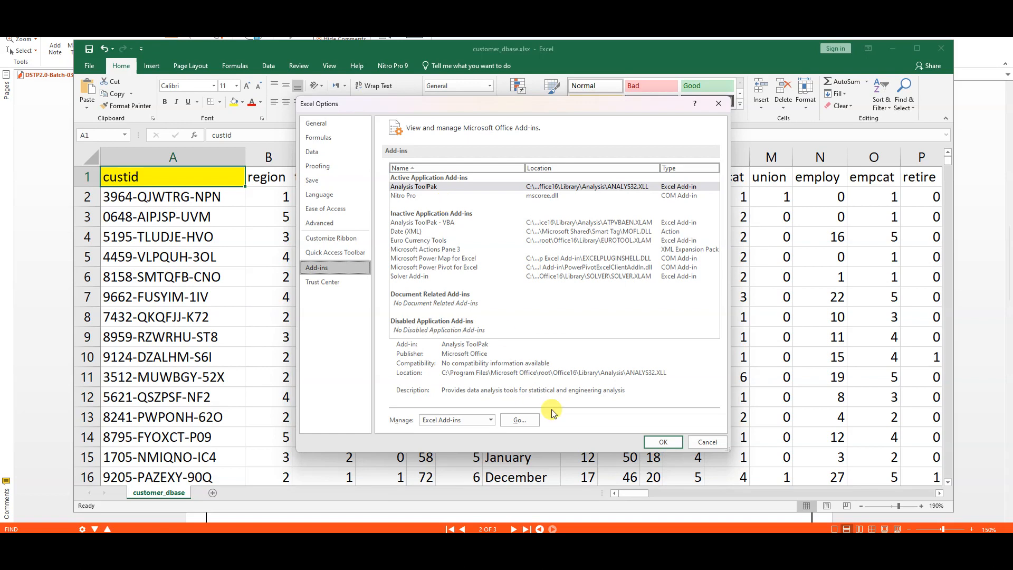
Step: Snip the Excel Options add-ins dialog, save it as a JPG named 2 in Pictures, and close the options
left_click(529, 555)
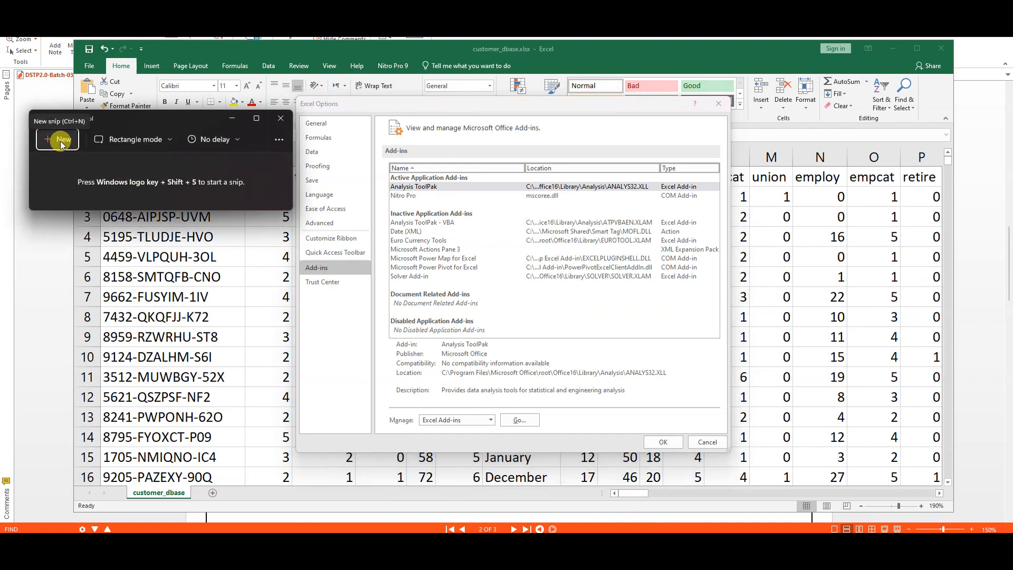
left_click(67, 143)
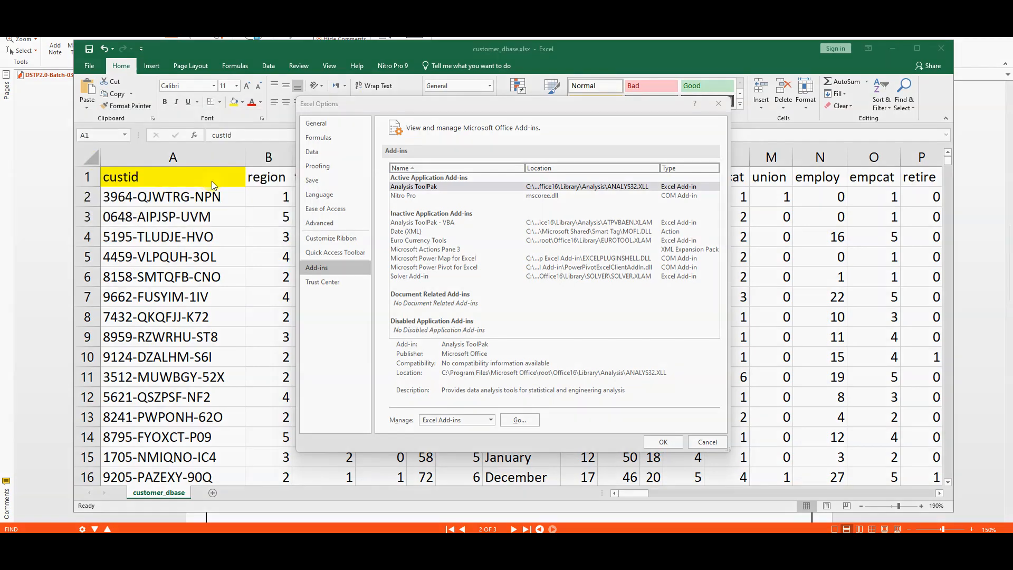
left_click_drag(296, 94, 730, 451)
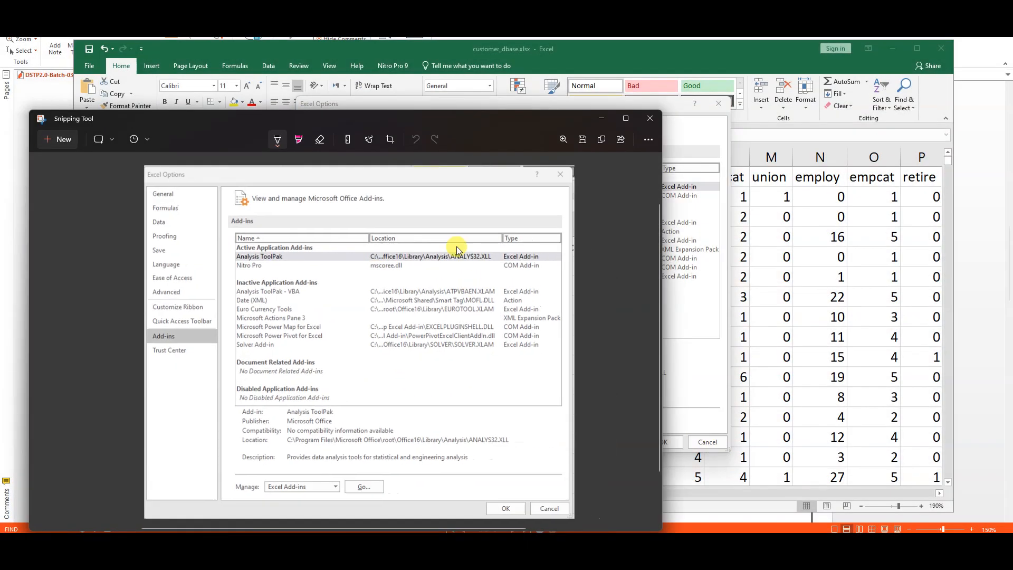
left_click(582, 139)
type("1")
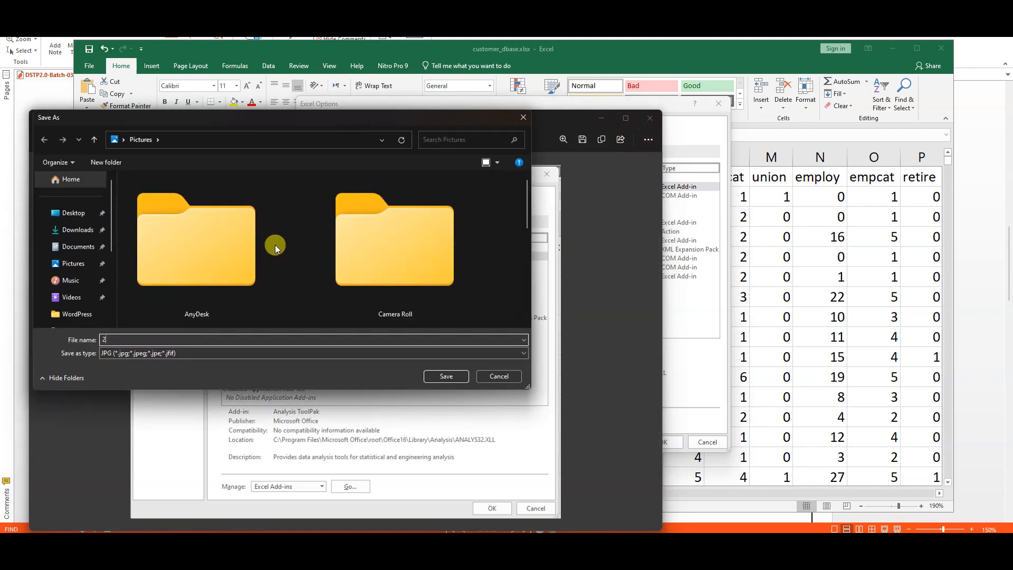
left_click(446, 376)
left_click(650, 118)
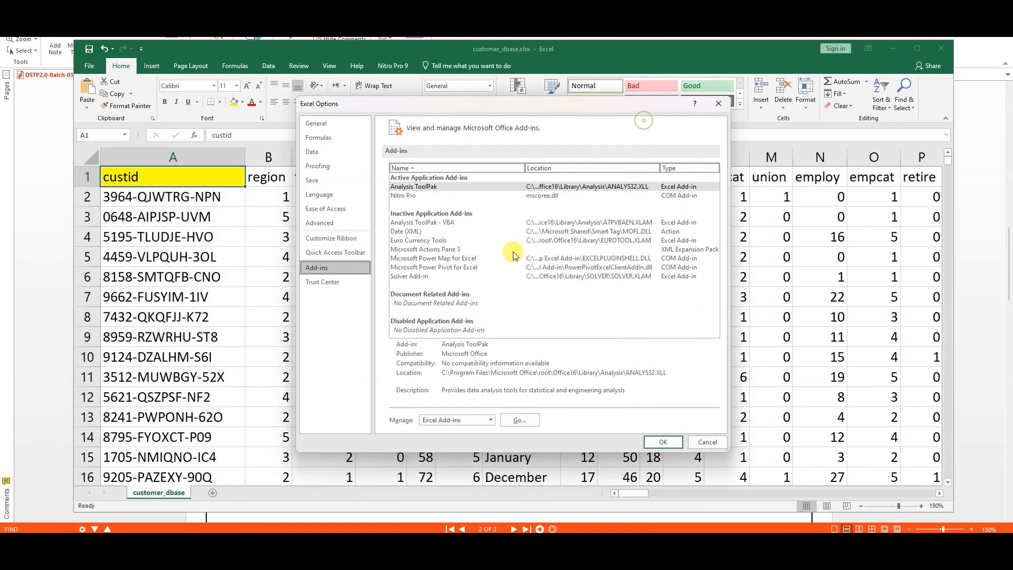
left_click(678, 442)
Step: Check task 3 in the PDF and open Descriptive Statistics in Excel, moving its dialog clear of the age column
key("alt+Tab")
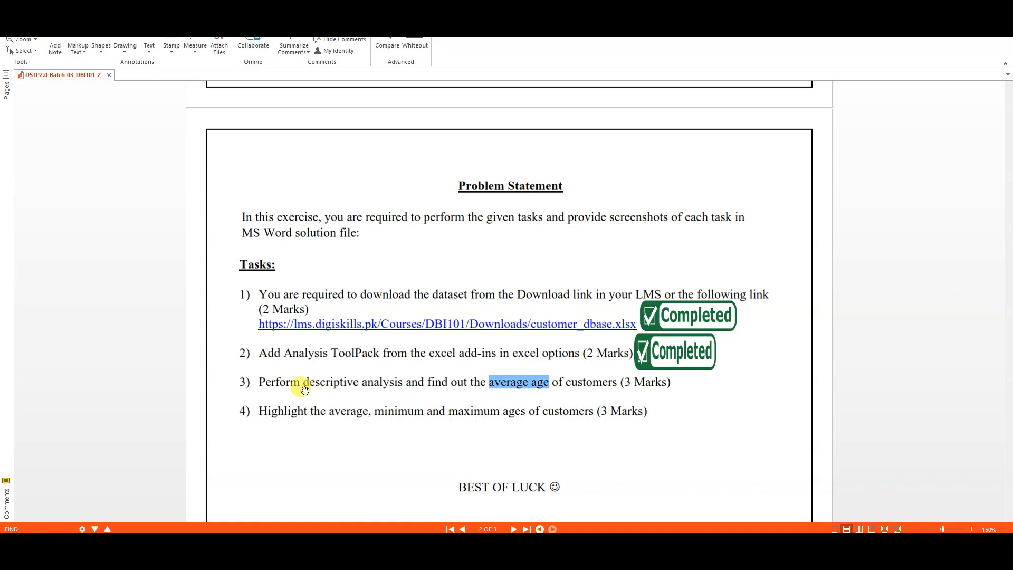
key("alt+Tab")
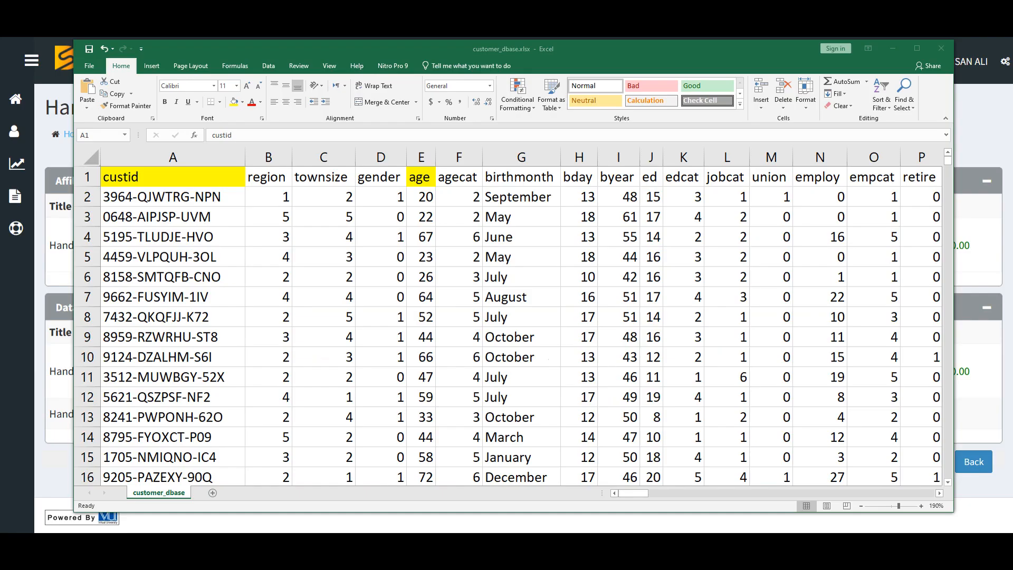
left_click(269, 67)
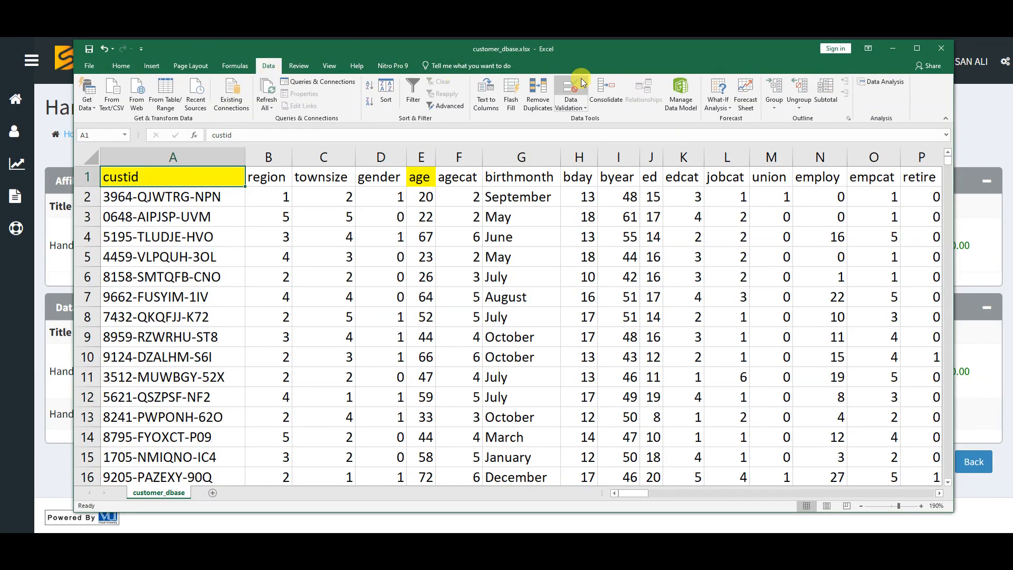
left_click(881, 83)
double_click(391, 289)
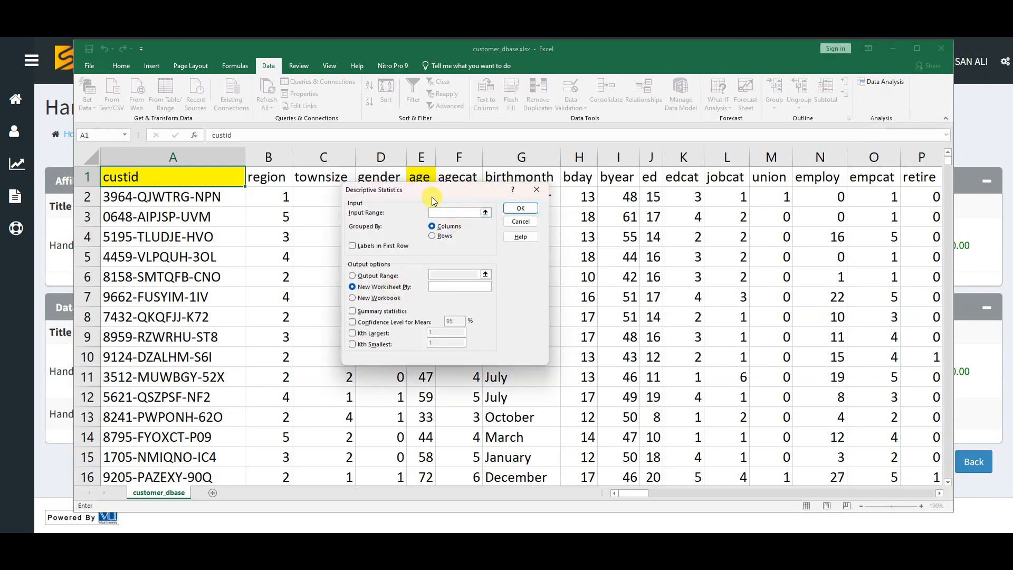
left_click_drag(432, 197, 561, 193)
Step: Check task 3 in the PDF and run Descriptive Statistics on E1:E5001 with first-row labels and summary statistics, output to a new worksheet
left_click(657, 530)
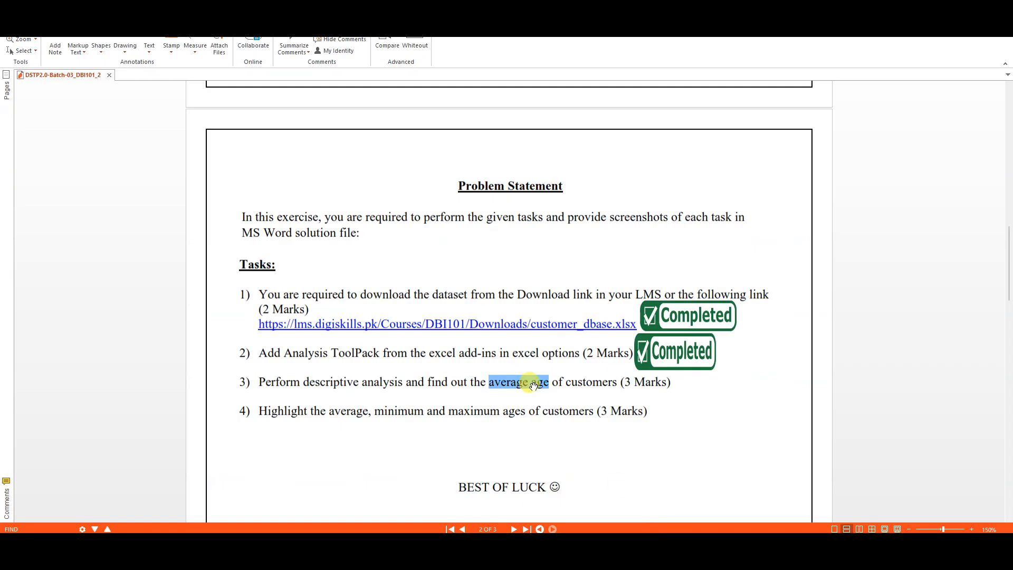
left_click(542, 388)
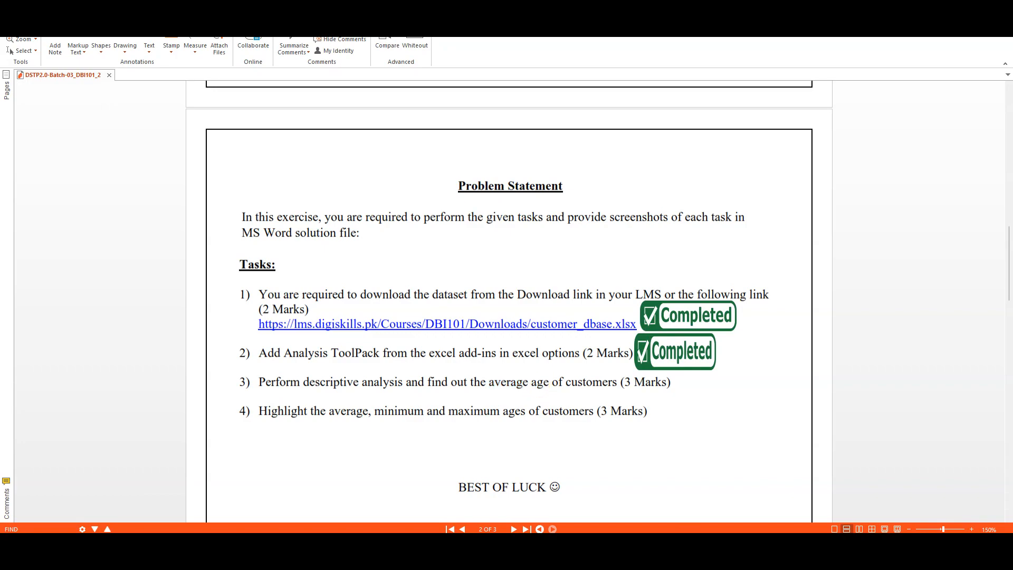
left_click(657, 531)
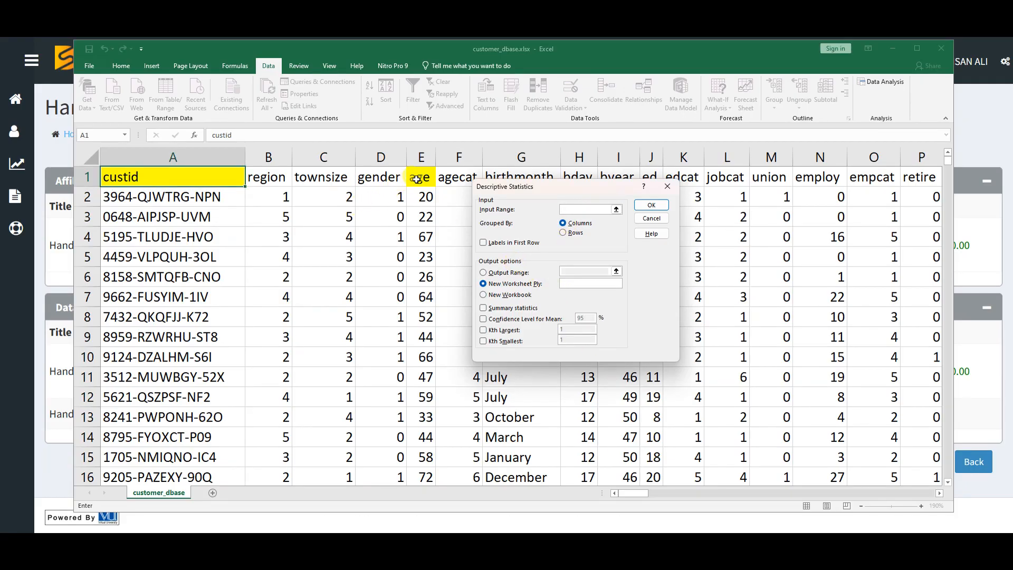
left_click_drag(947, 161, 948, 475)
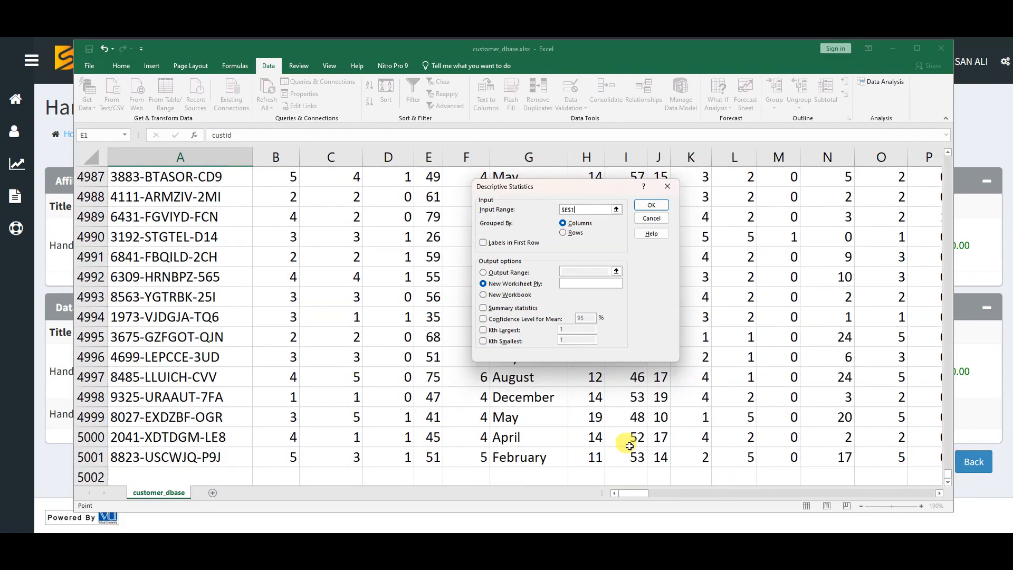
left_click(430, 455, "shift")
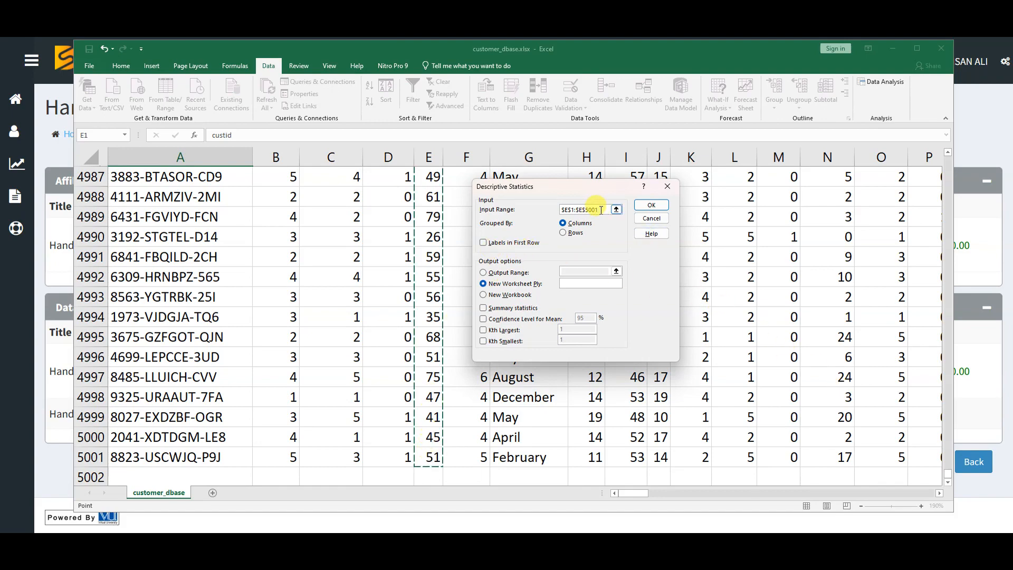
left_click_drag(948, 473, 921, 151)
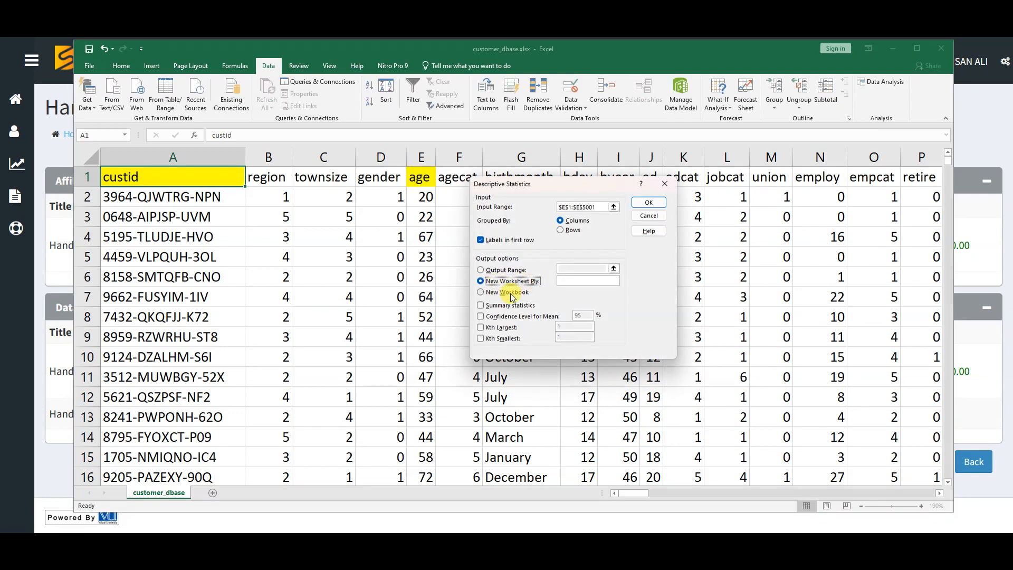
left_click(508, 306)
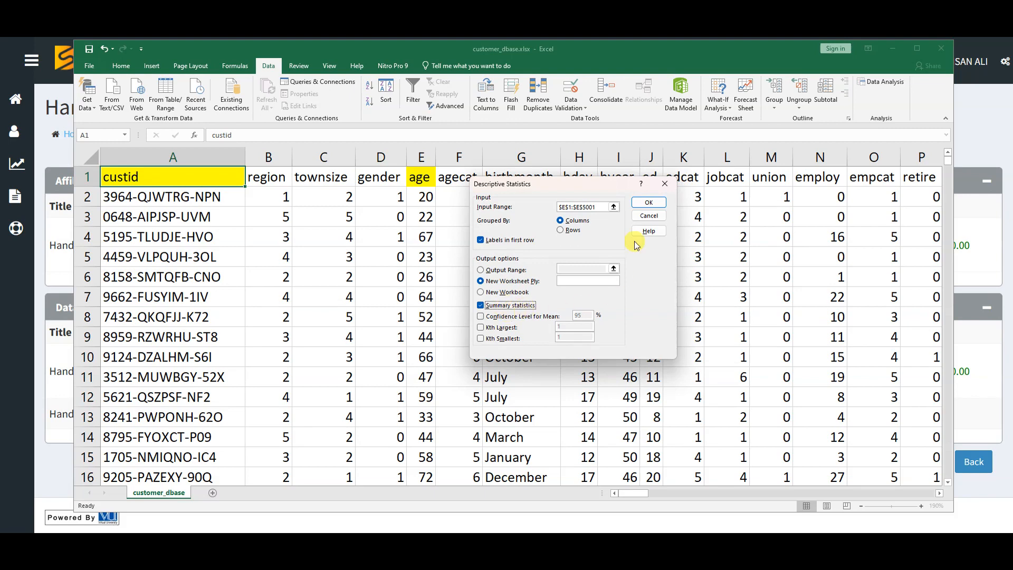
left_click(648, 204)
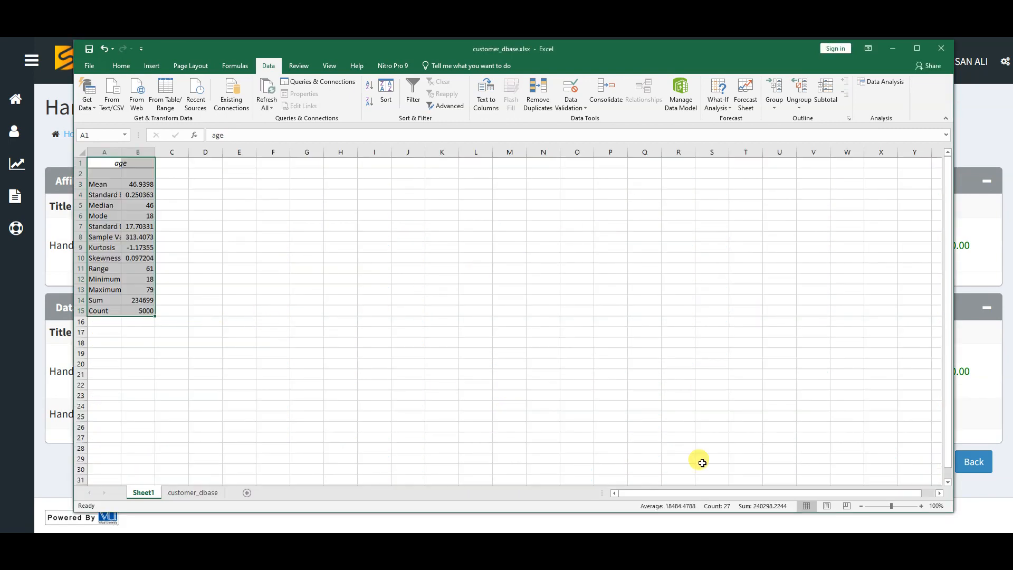
Step: Widen columns A and B of the new statistics sheet so the labels and values show in full
left_click(920, 505)
left_click(920, 506)
left_click(921, 505)
left_click(921, 506)
left_click(920, 505)
left_click_drag(129, 156, 243, 167)
double_click(145, 155)
Step: Merge and center the age heading across A1:B1 and select the whole statistics table A1:B15
left_click(121, 65)
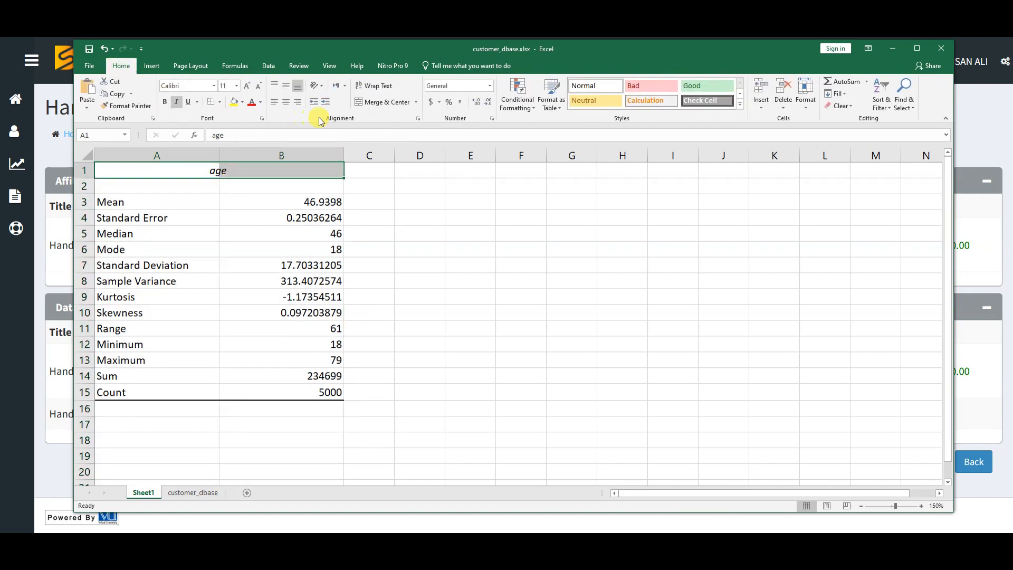
left_click(385, 102)
left_click_drag(215, 167, 251, 390)
left_click(517, 102)
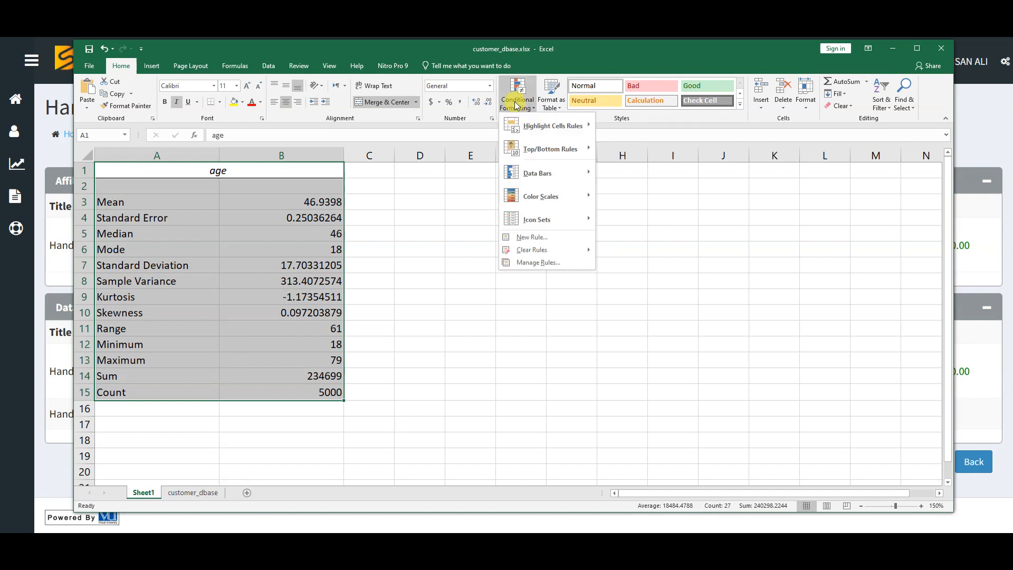
left_click(806, 100)
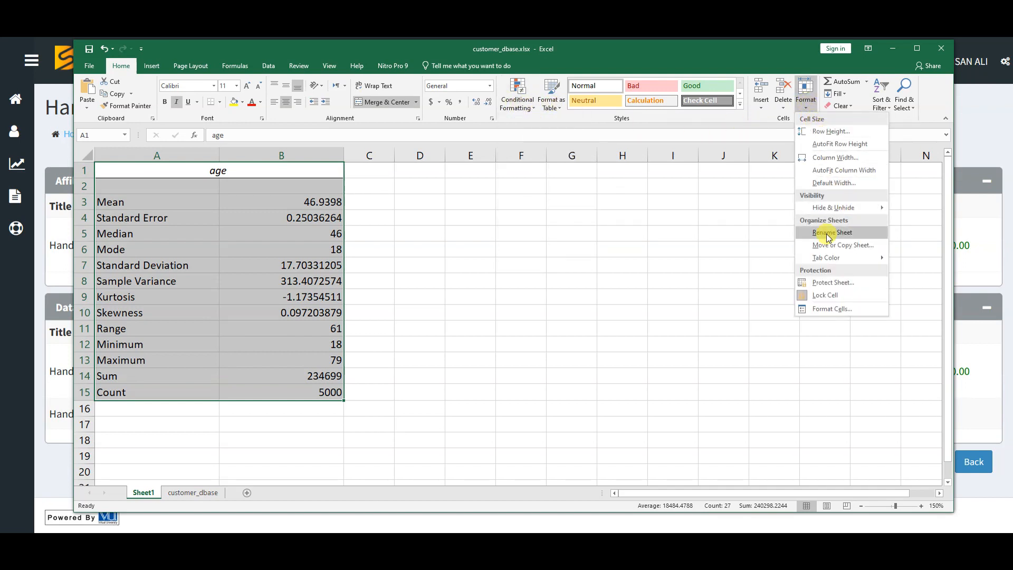
left_click(833, 309)
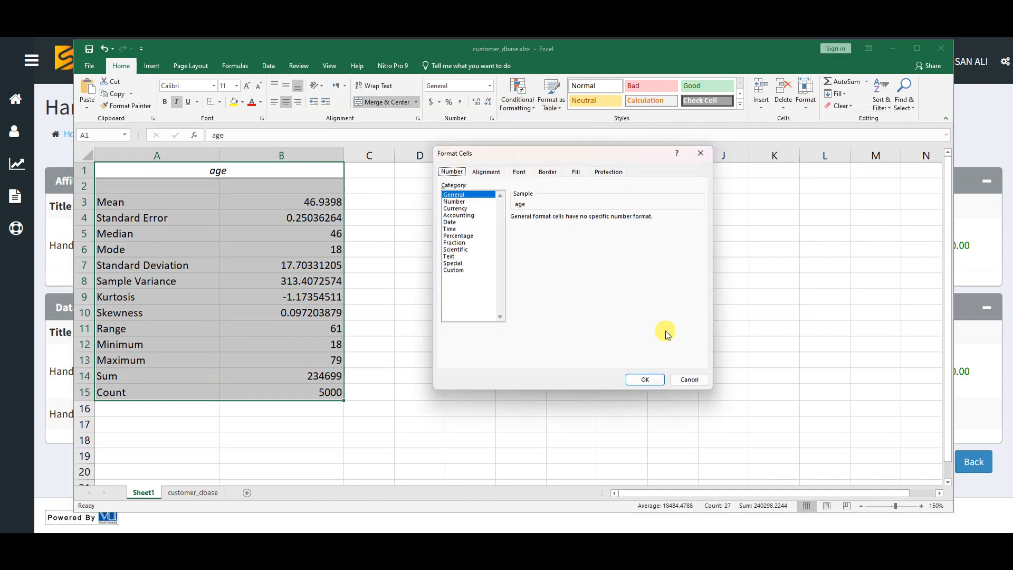
left_click(685, 376)
left_click(242, 102)
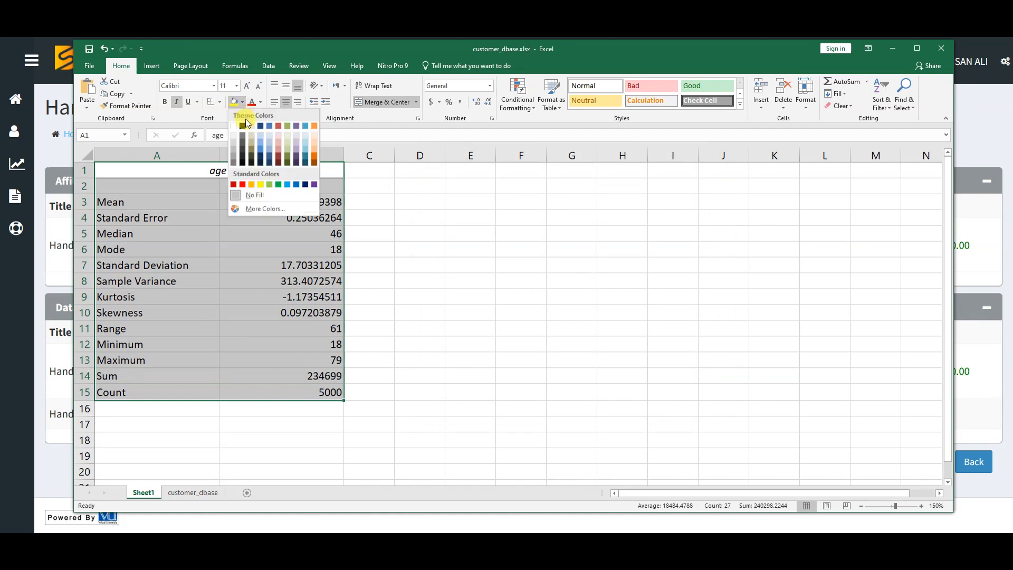
Step: Apply all borders and a thick outside border to the statistics table A1:B15
left_click(219, 102)
left_click(233, 191)
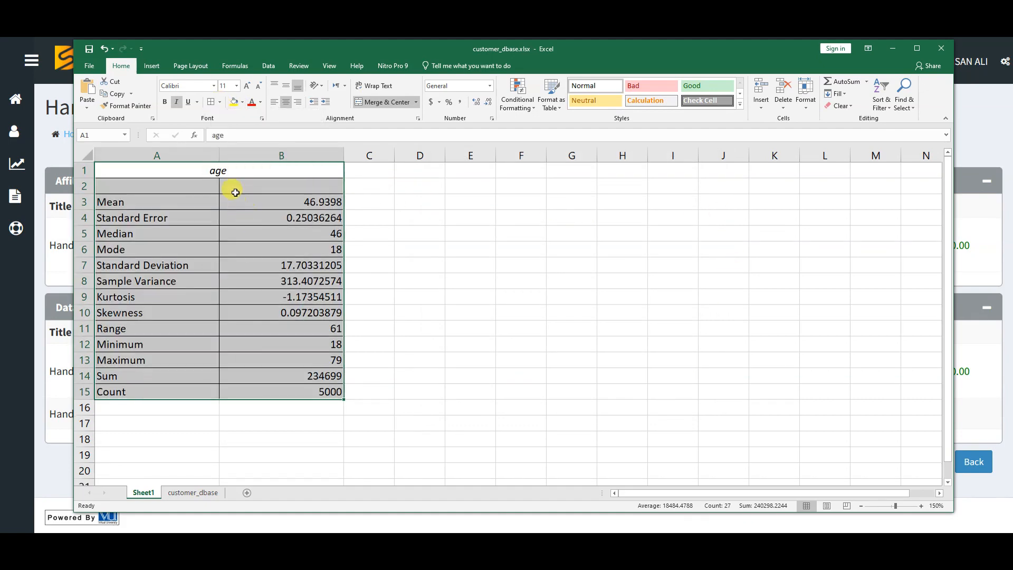
left_click(219, 102)
left_click(251, 214)
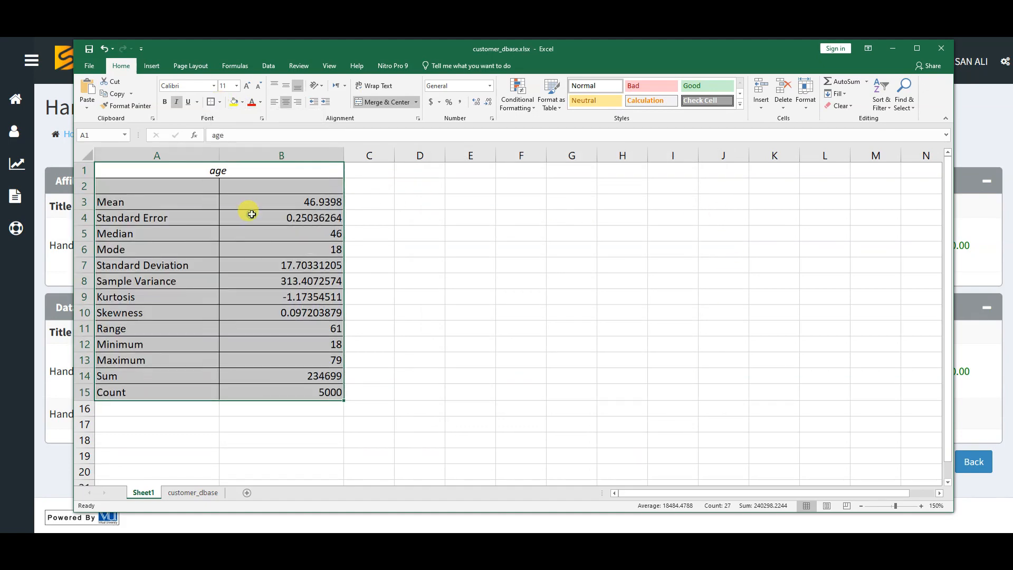
Step: Apply the Output cell style to the whole statistics table A1:B15
left_click(239, 173)
left_click_drag(294, 171, 296, 392)
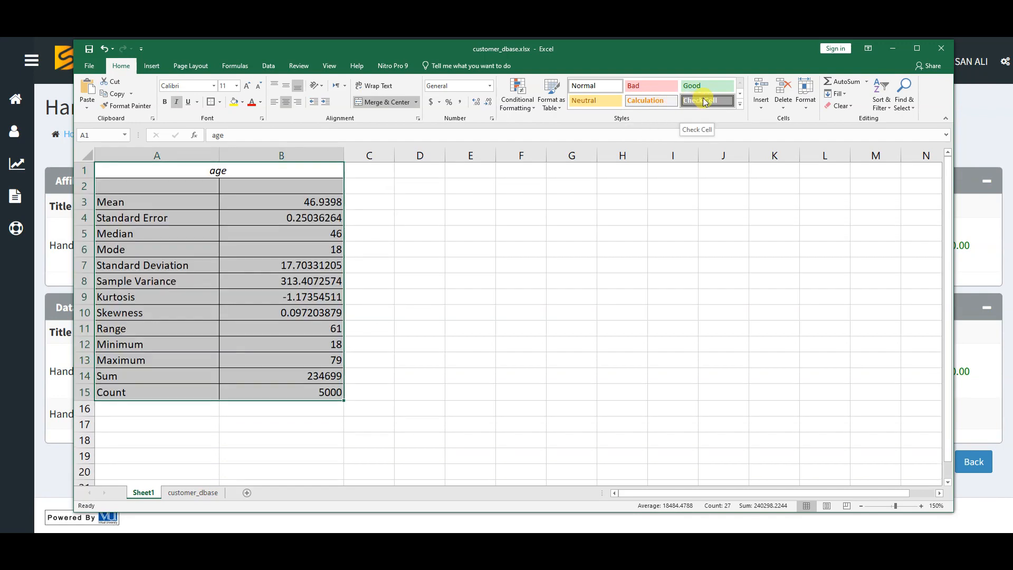
left_click(740, 104)
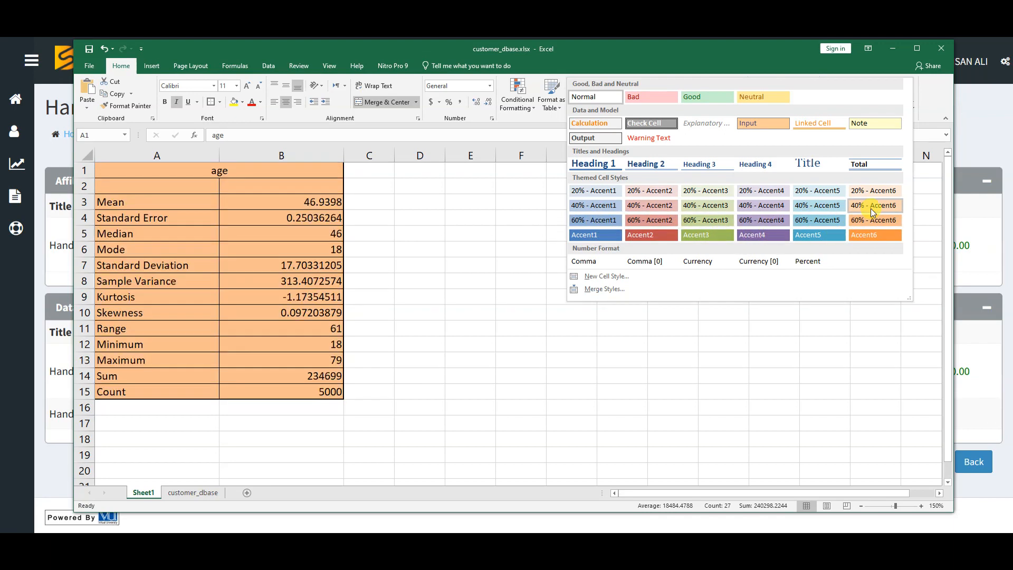
left_click(587, 138)
Step: Capitalize the table heading as Age and save the workbook
left_click(207, 167)
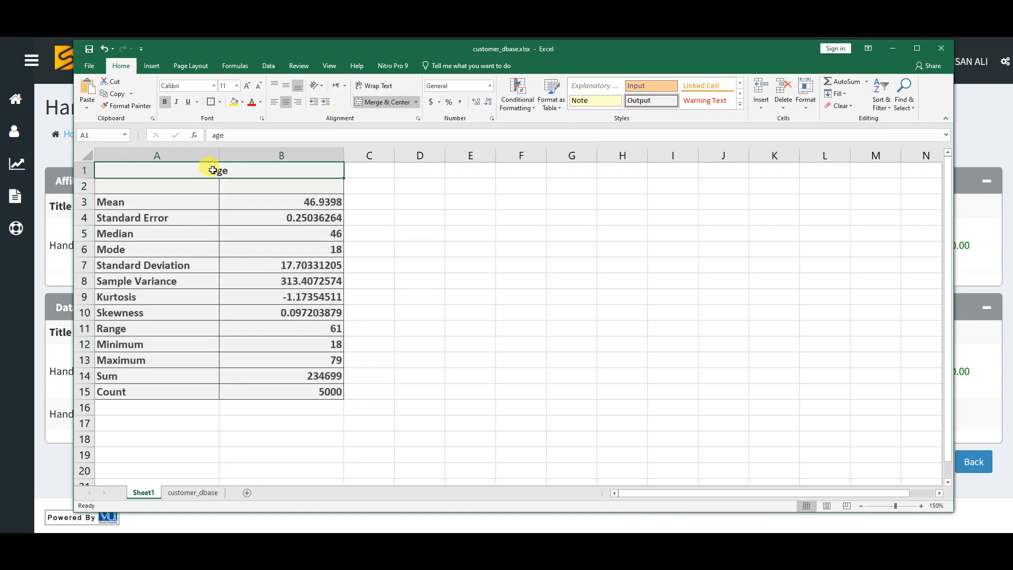
double_click(211, 169)
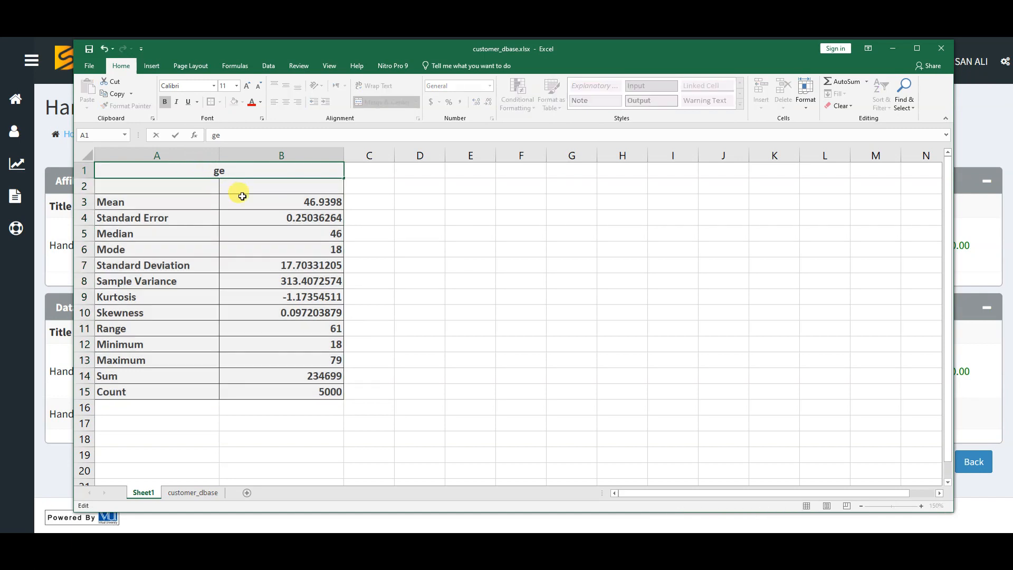
left_click(89, 49)
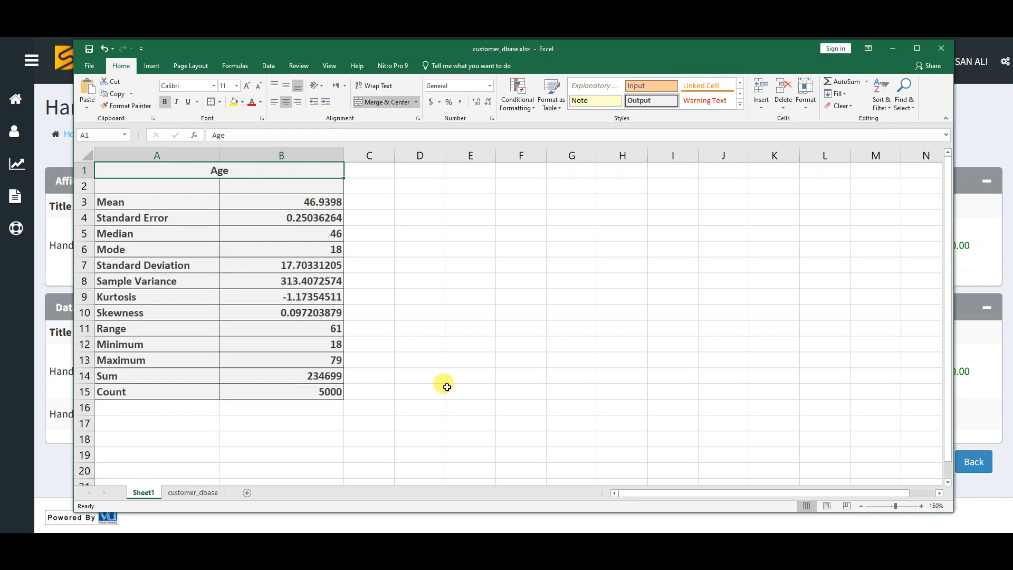
Step: Relabel the Mean row in A3 as Mean/Average to match task 3 in the PDF, and save the workbook
key("alt+Tab")
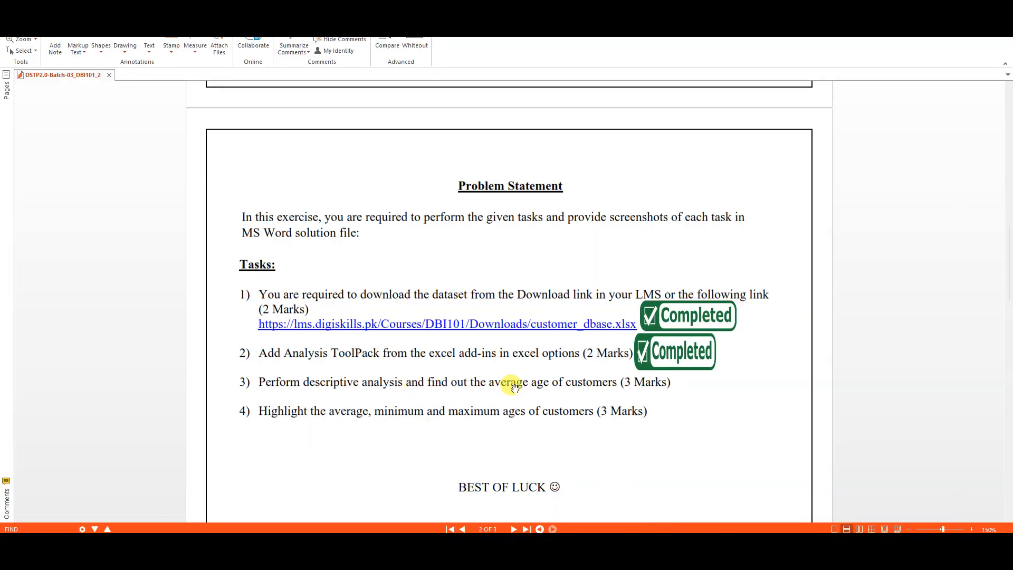
left_click_drag(503, 382, 548, 384)
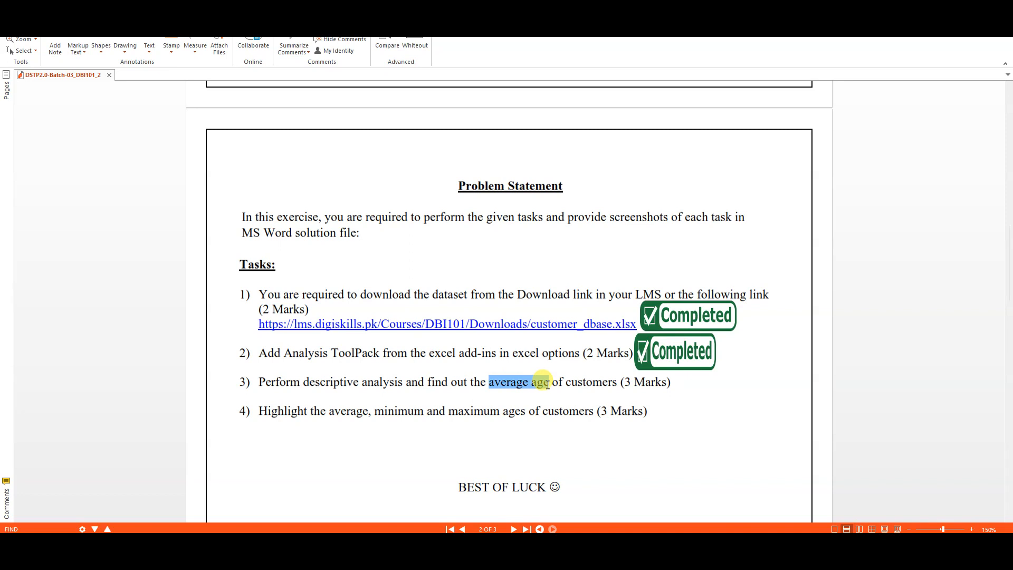
key("alt+Tab")
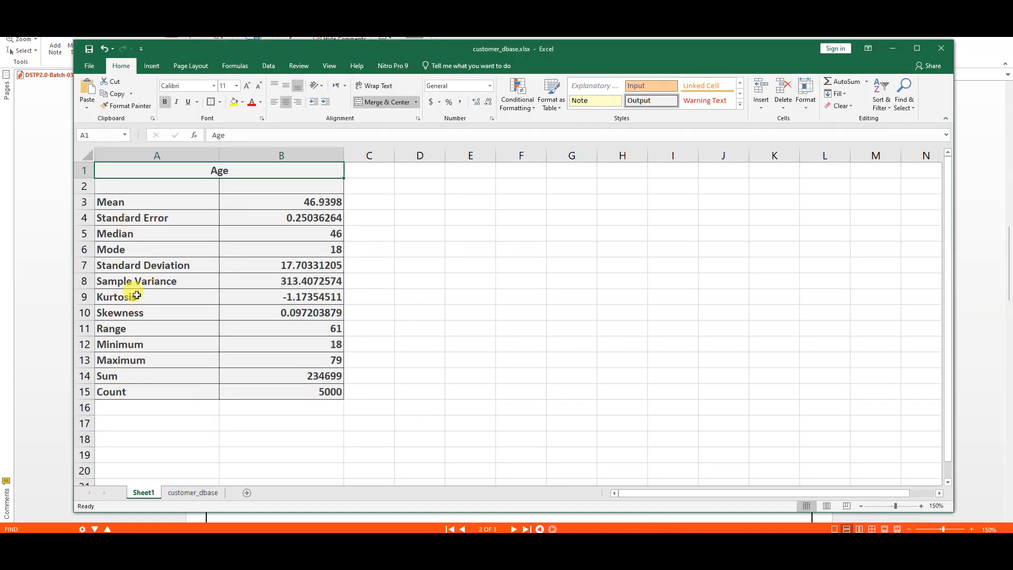
left_click(106, 329)
left_click(109, 201)
double_click(117, 202)
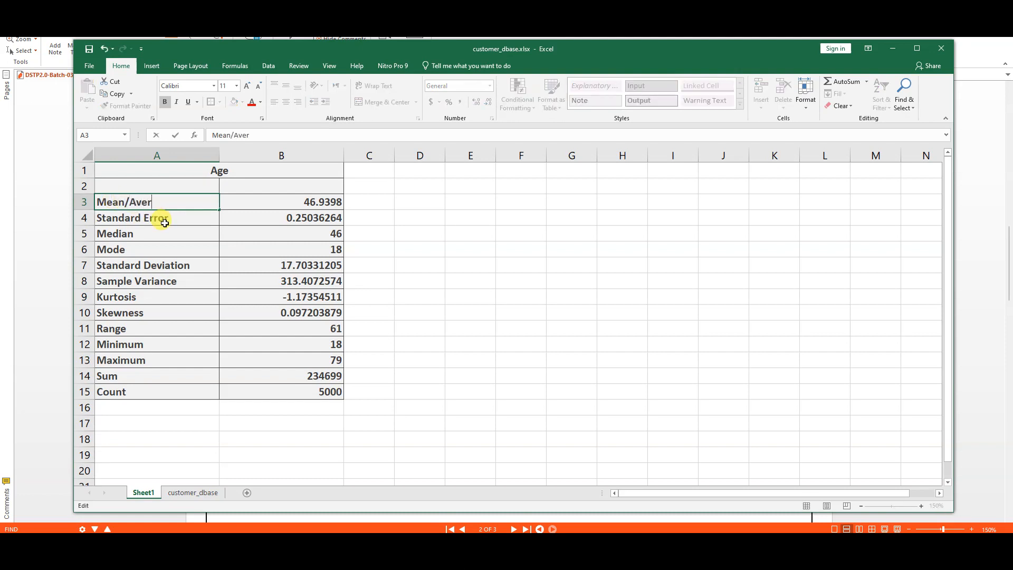
left_click(89, 50)
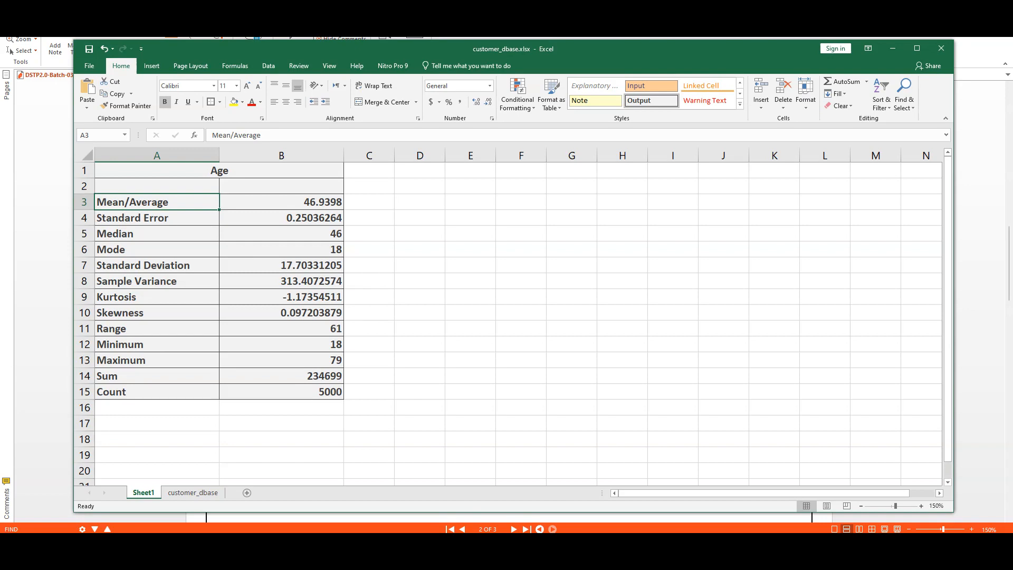
Step: Snip the Age statistics table with Snipping Tool, save it as a JPG in Pictures, and close the tool
left_click(49, 138)
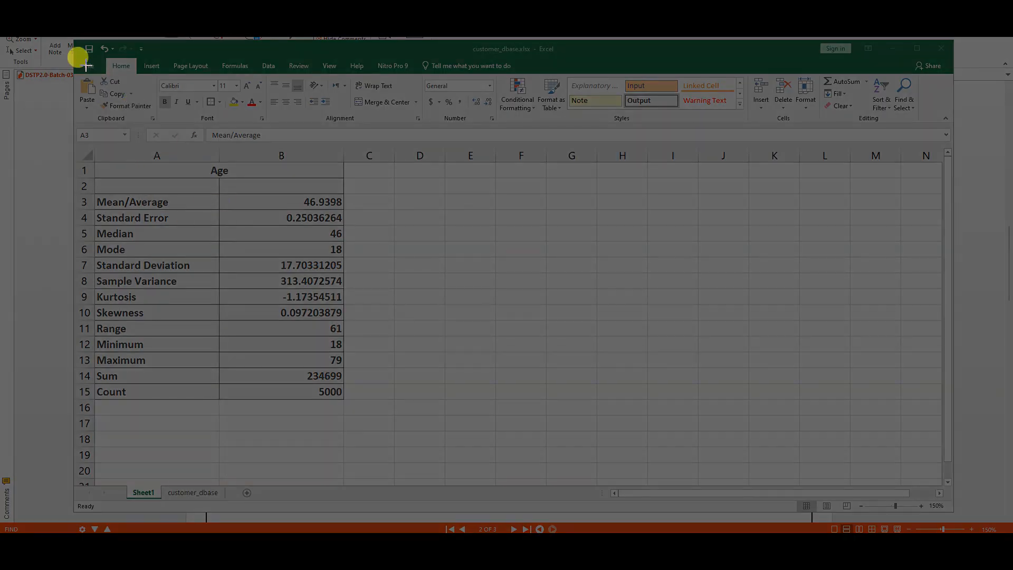
left_click_drag(74, 158, 348, 404)
left_click(582, 140)
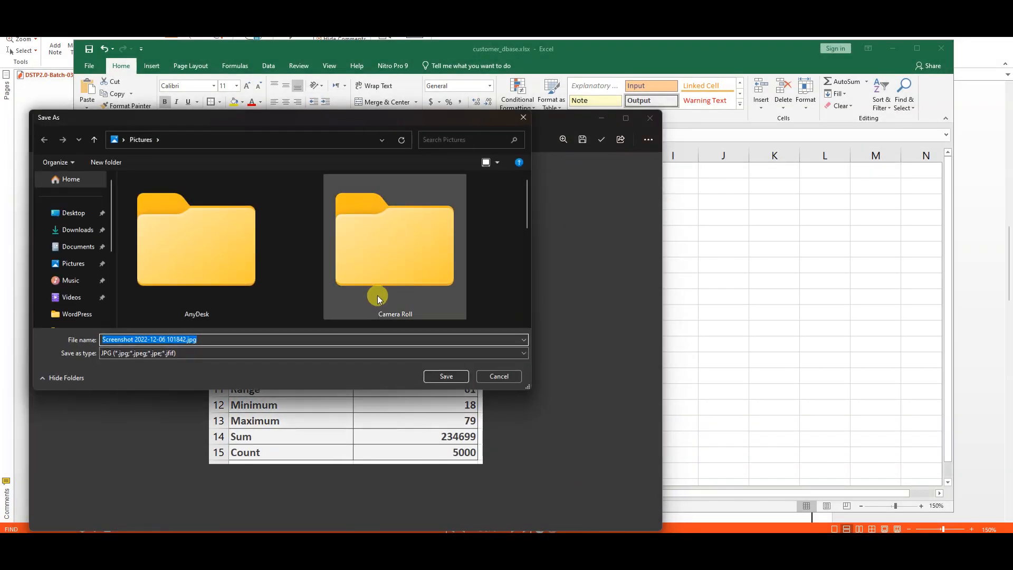
left_click(445, 376)
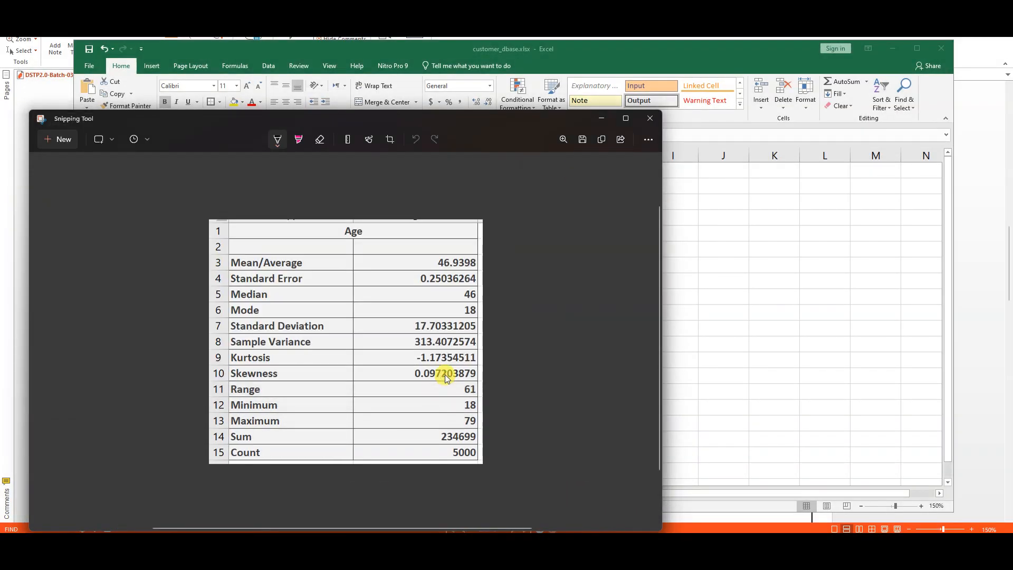
left_click(650, 119)
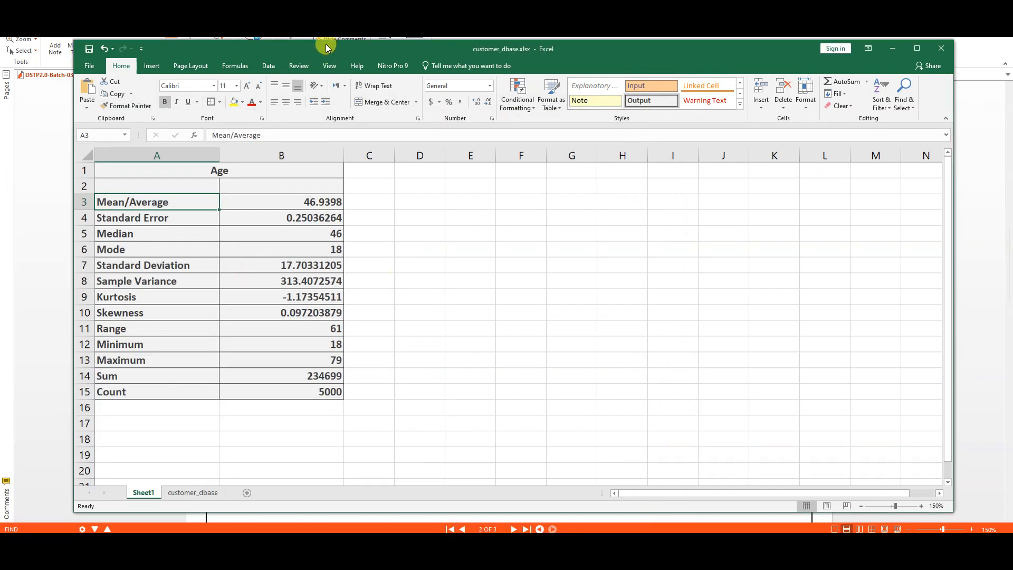
Step: Narrow and reposition the Excel window around the statistics table, and reapply the thick outside border to A1:B15
left_click_drag(74, 154, 557, 159)
left_click_drag(641, 46, 335, 30)
left_click_drag(394, 139, 422, 369)
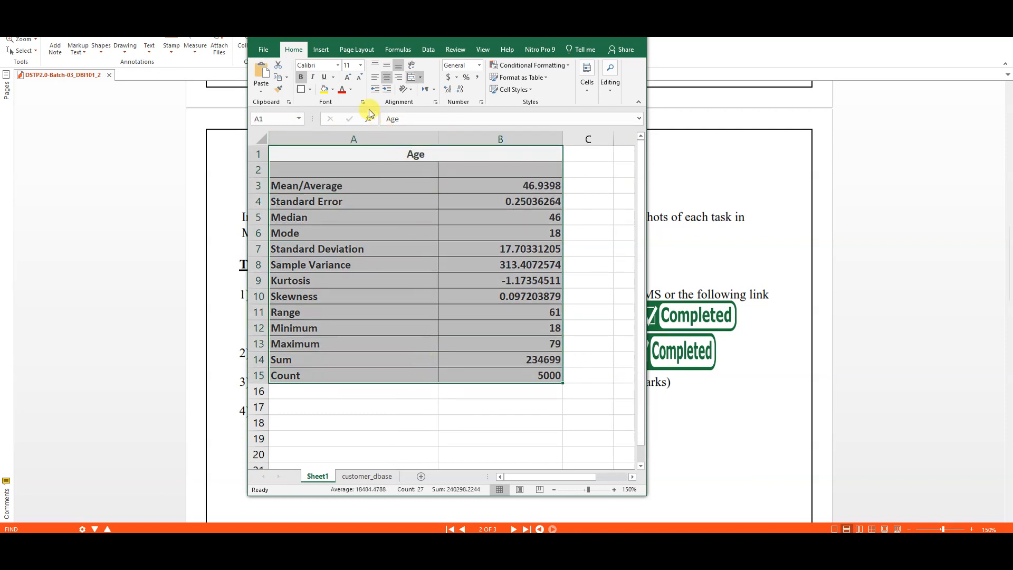
left_click(302, 94)
left_click(441, 423)
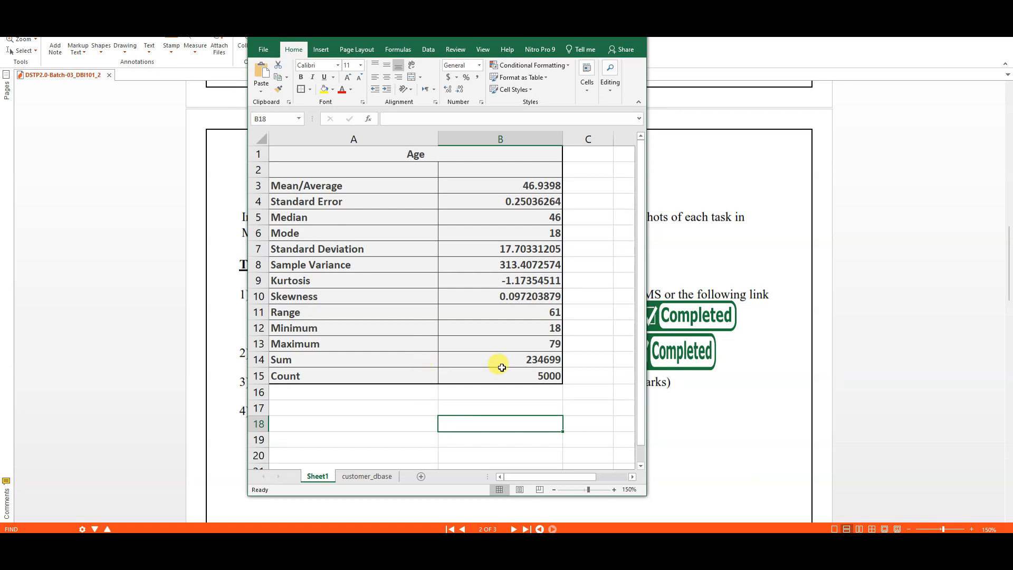
left_click_drag(387, 30, 391, 44)
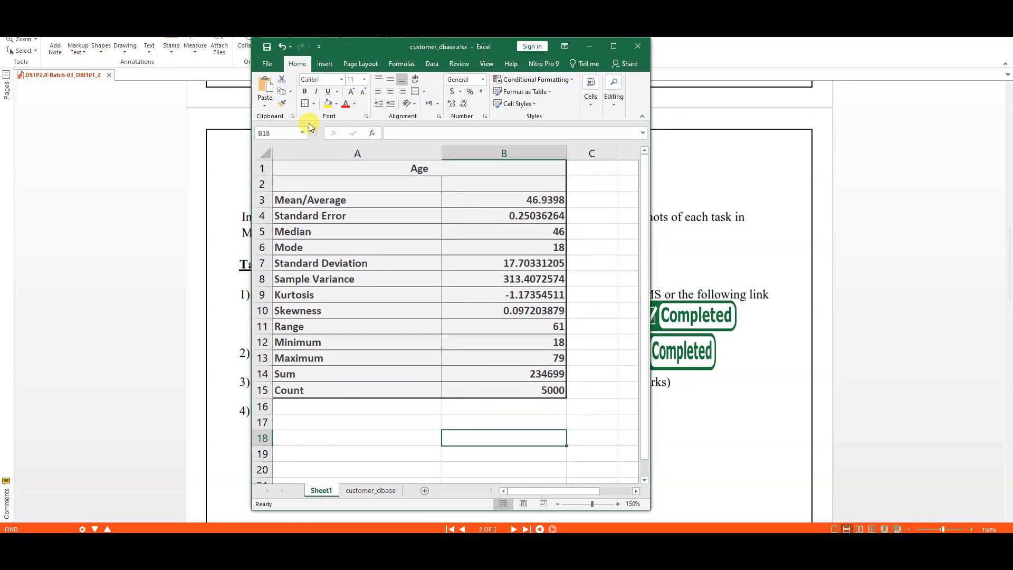
Step: Select all customer ages, E2:E5001, on the customer_dbase sheet in a widened window to check their average and count
left_click(369, 490)
left_click_drag(653, 329, 860, 324)
left_click(599, 194)
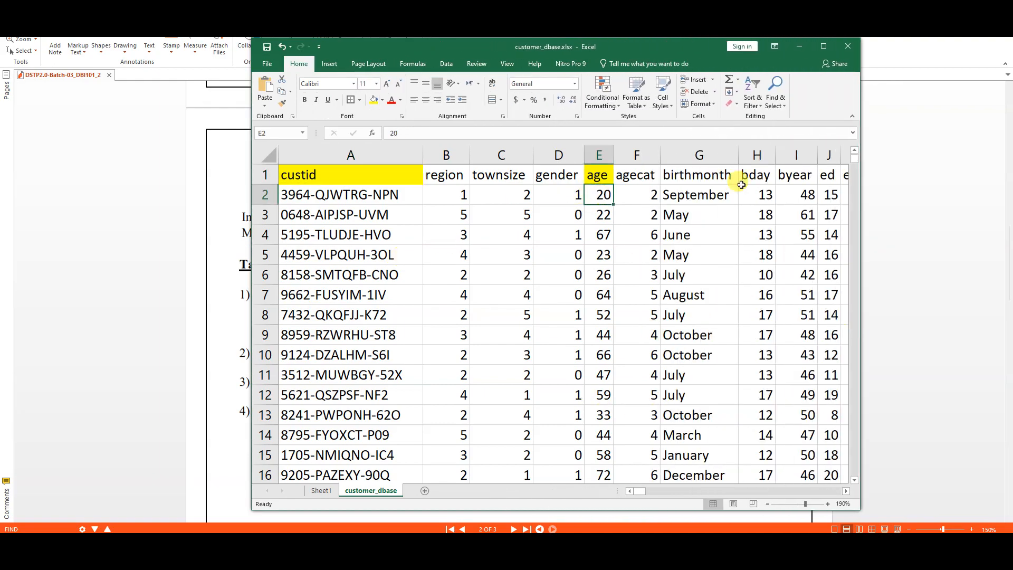
left_click_drag(853, 160, 854, 477)
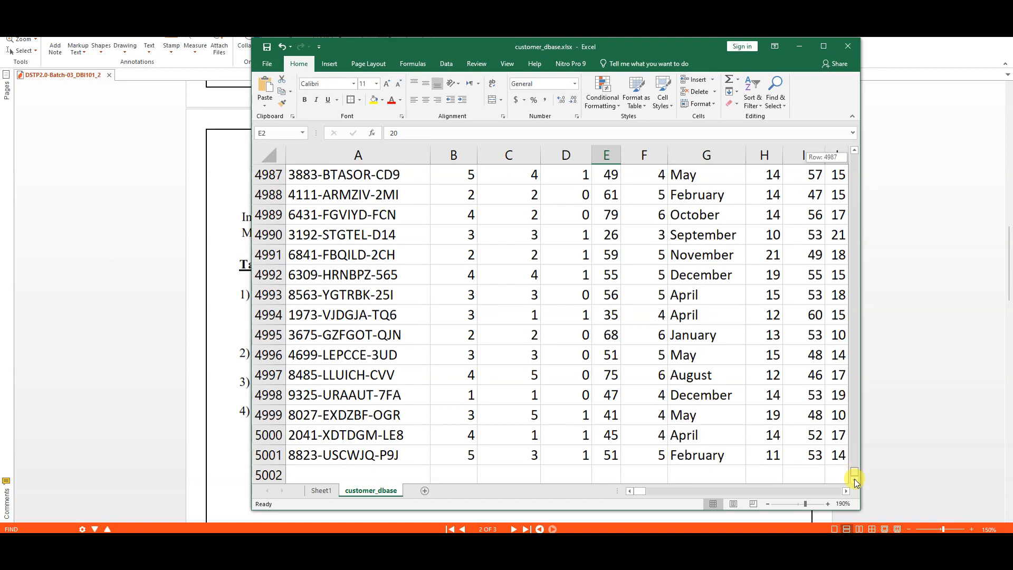
left_click(607, 456, "shift")
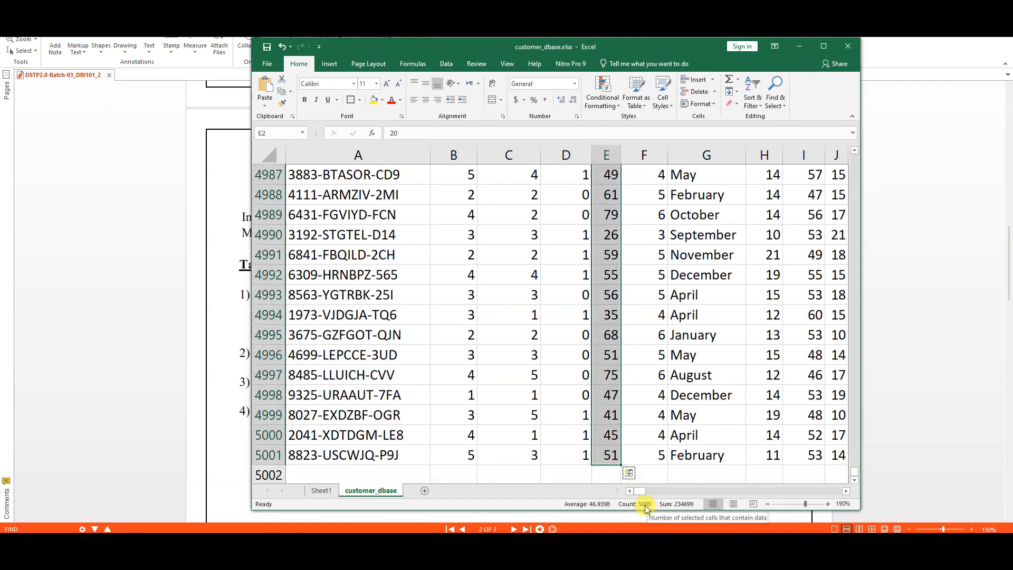
Step: Compare the Count, Mean/Average and Sum rows on Sheet1 with the status bar statistics for the ages selected on customer_dbase
left_click(320, 490)
left_click(369, 390)
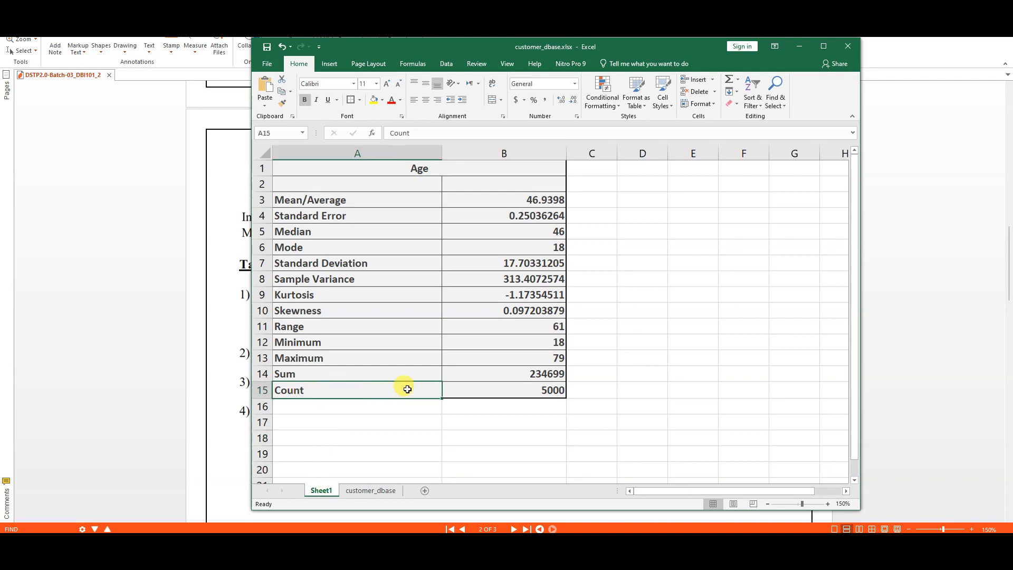
left_click_drag(403, 389, 493, 391)
left_click(371, 490)
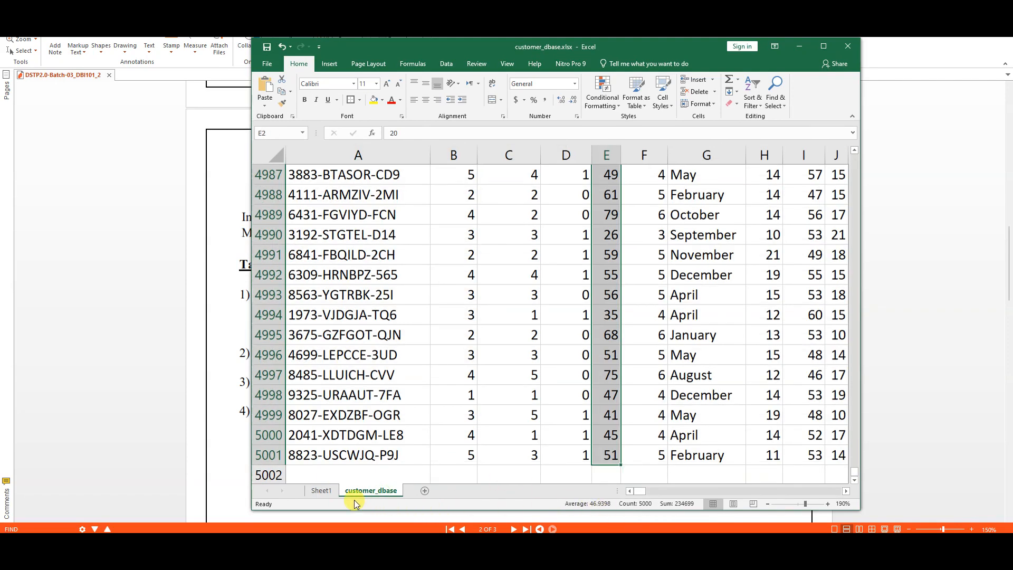
left_click(321, 490)
left_click(548, 204)
left_click_drag(421, 199, 546, 209)
left_click(549, 202)
left_click_drag(418, 198, 537, 203)
left_click(383, 490)
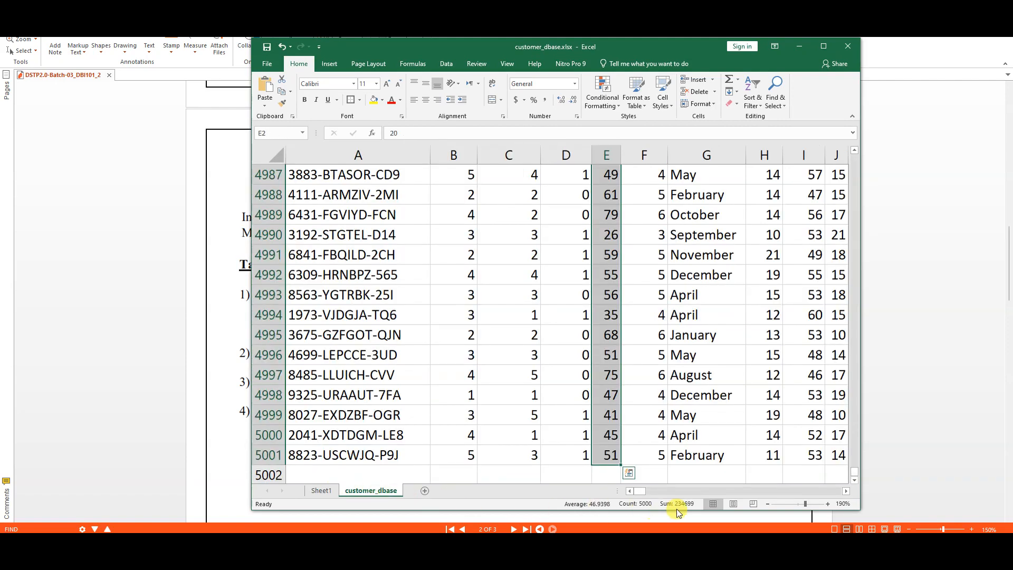
left_click(323, 491)
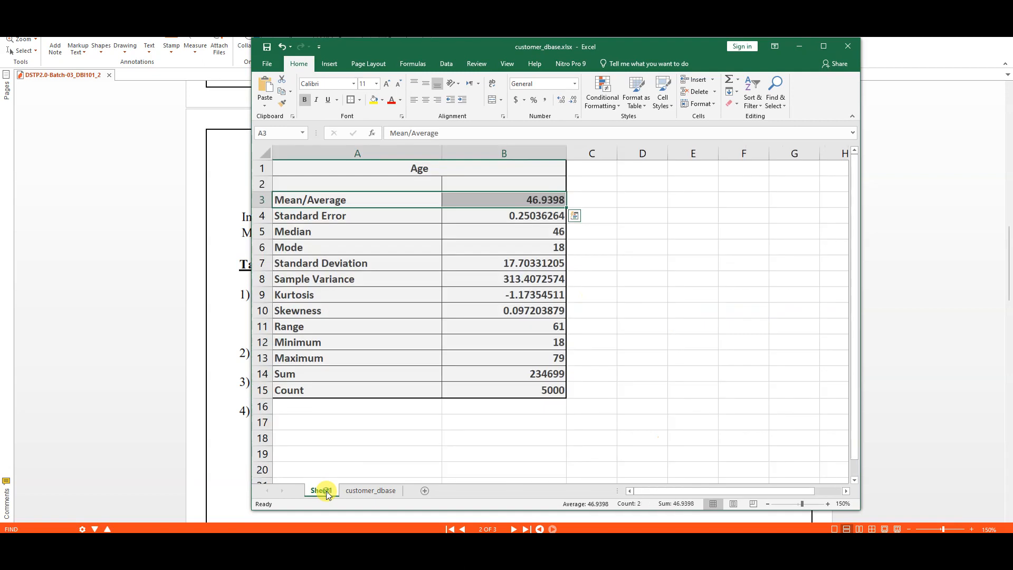
left_click_drag(391, 374, 535, 372)
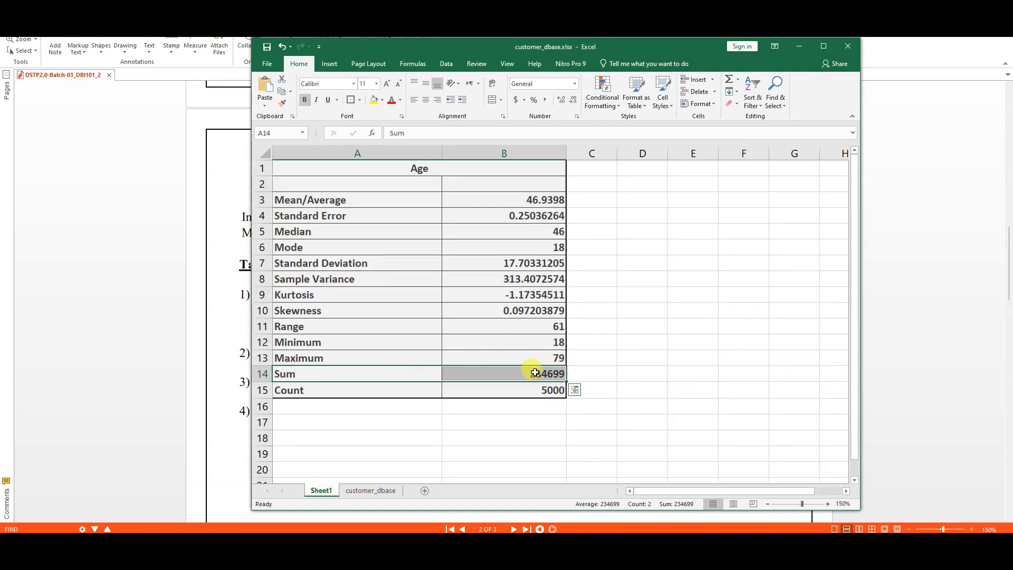
Step: Fill the merged Age heading above the statistics table with yellow
left_click(369, 167)
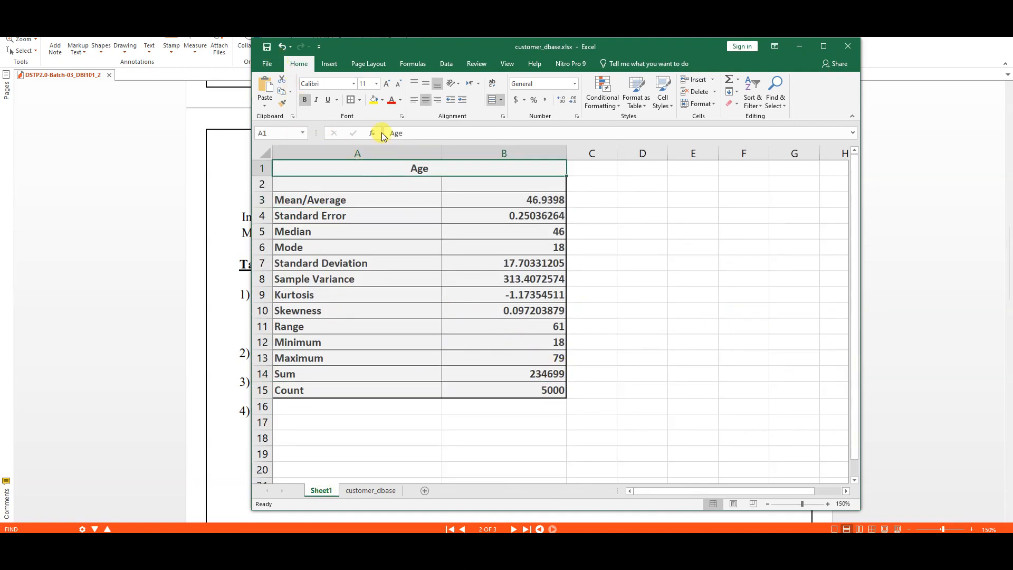
left_click(374, 100)
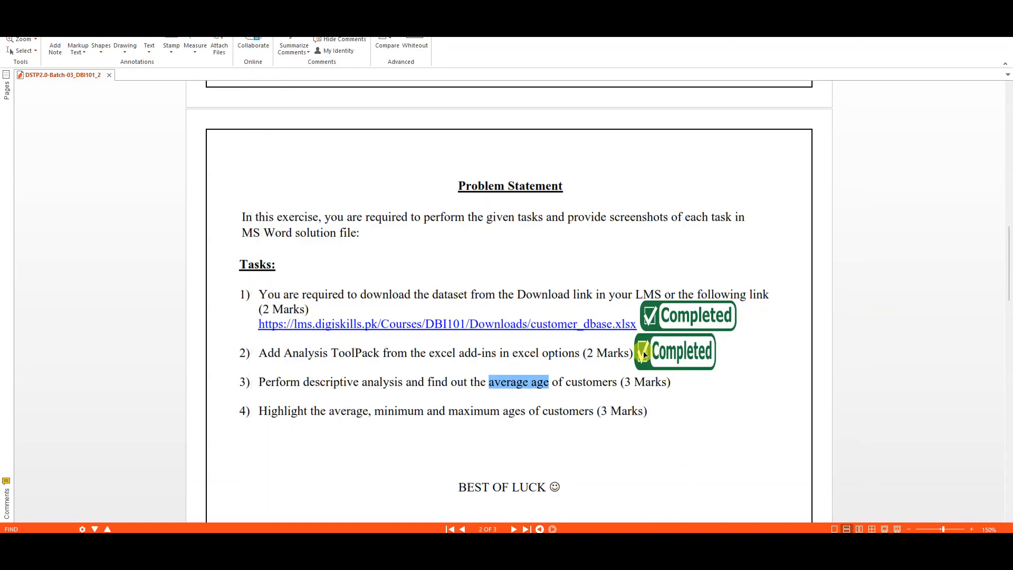
Step: Duplicate the Completed stamp in the task PDF, place it beside task 3, and shrink it to fit the line
right_click(685, 360)
left_click(711, 427)
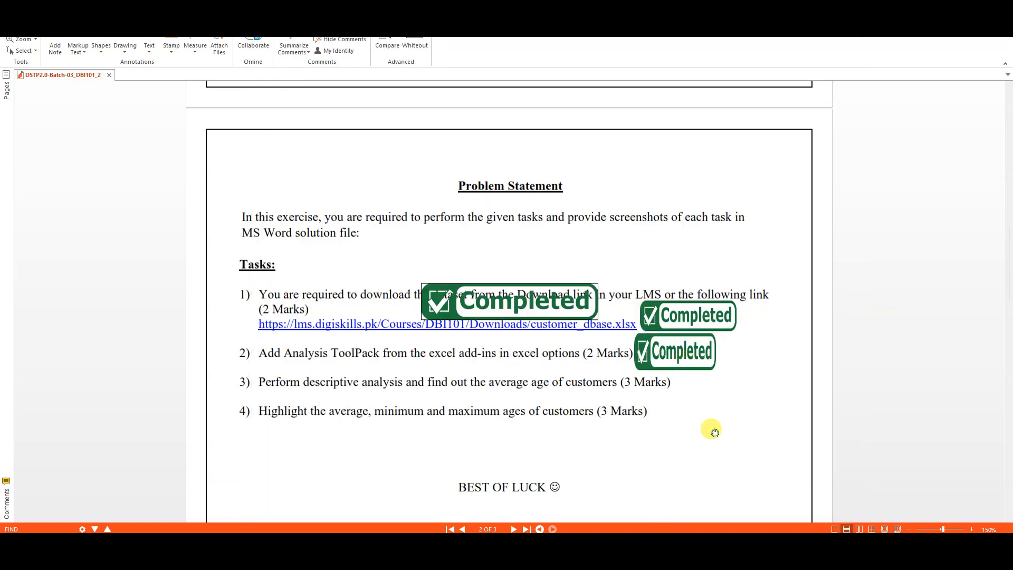
left_click_drag(548, 302, 755, 383)
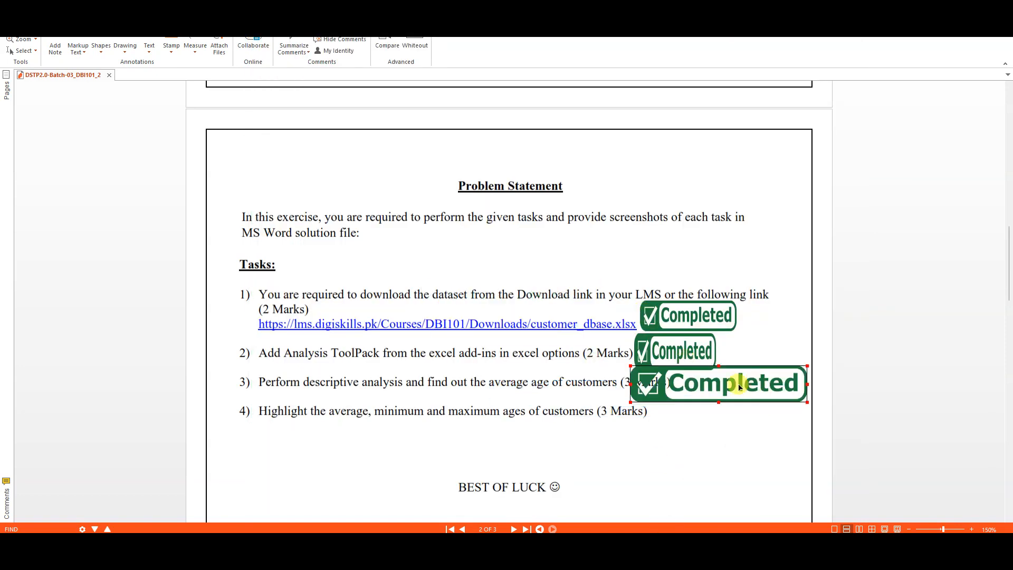
left_click_drag(633, 364, 773, 372)
left_click(758, 398)
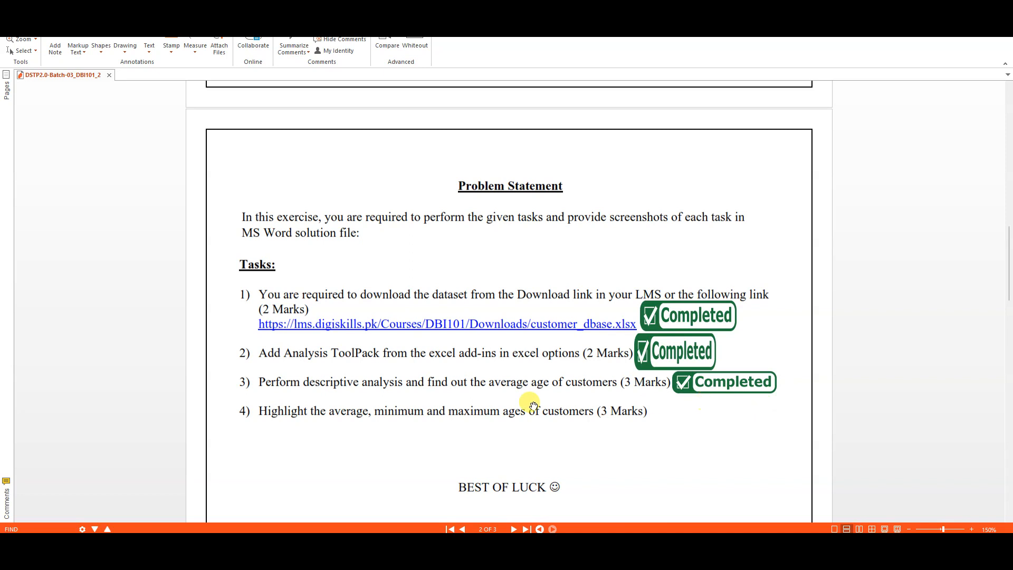
Step: Check what task 4 asks for in the PDF, and fill the Mean/Average row A3:B3 in Excel with light green
left_click_drag(263, 411, 648, 409)
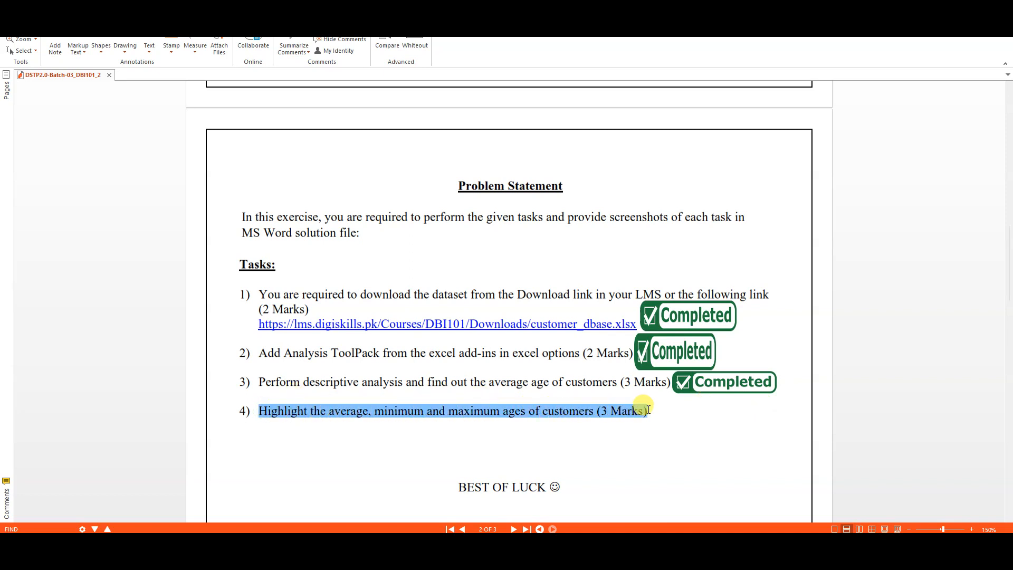
left_click(353, 413)
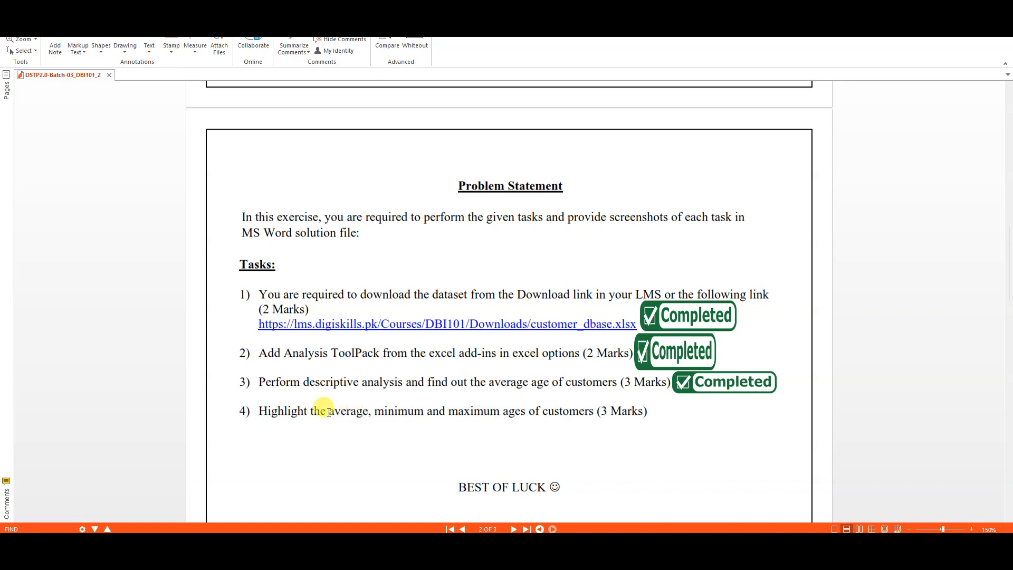
left_click_drag(330, 412, 368, 411)
left_click(549, 551)
left_click_drag(343, 199, 464, 202)
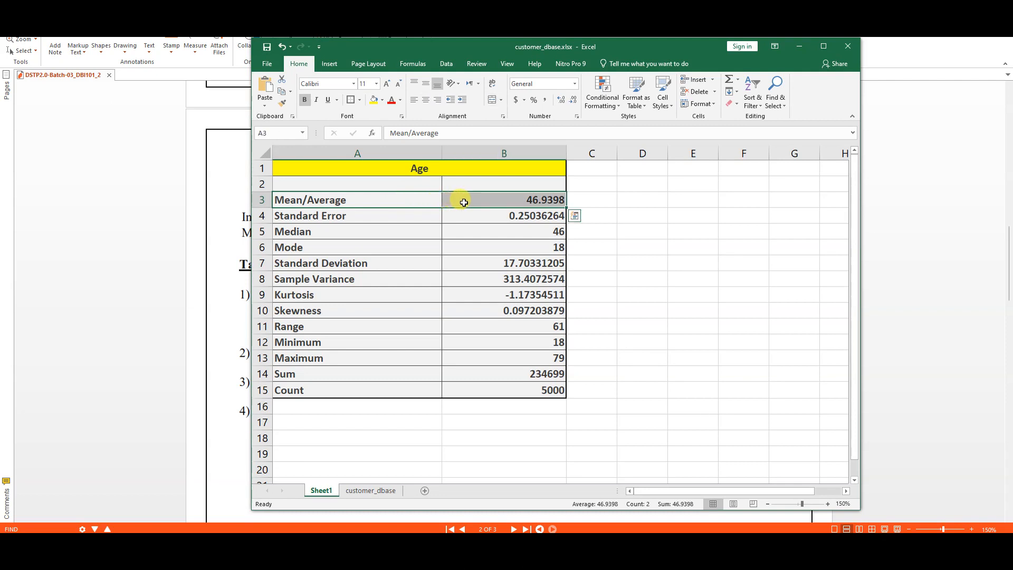
left_click(382, 99)
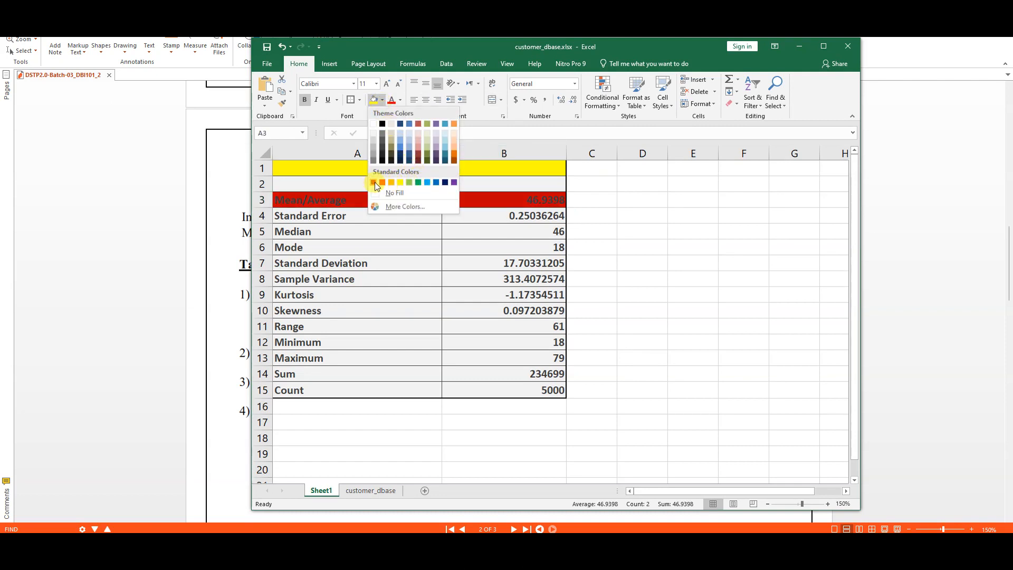
left_click(409, 181)
Step: Check the minimum requirement in task 4, and fill the Minimum row A12:B12 with light blue
key("alt+Tab")
left_click(388, 412)
left_click_drag(383, 411, 419, 412)
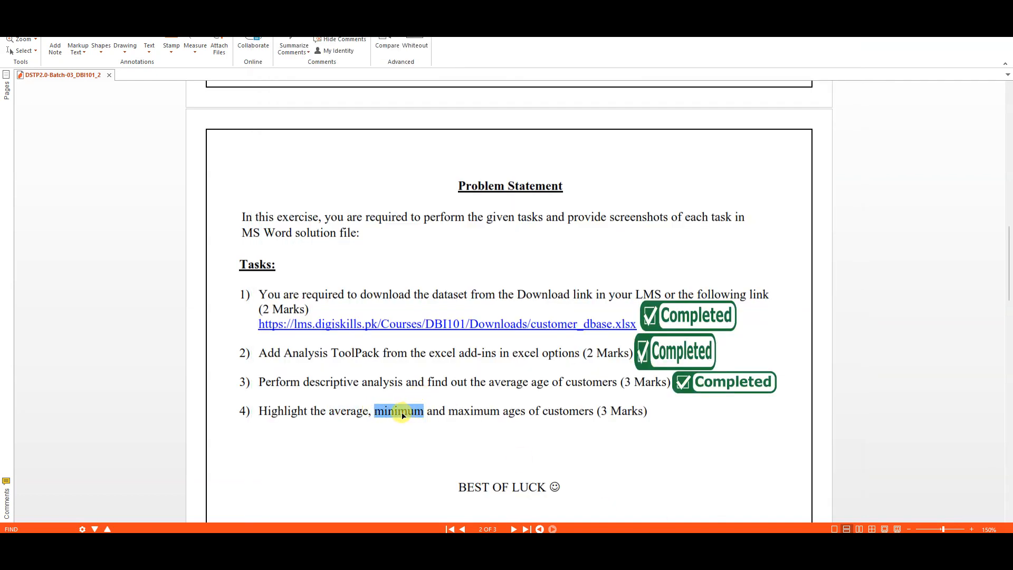
key("alt+Tab")
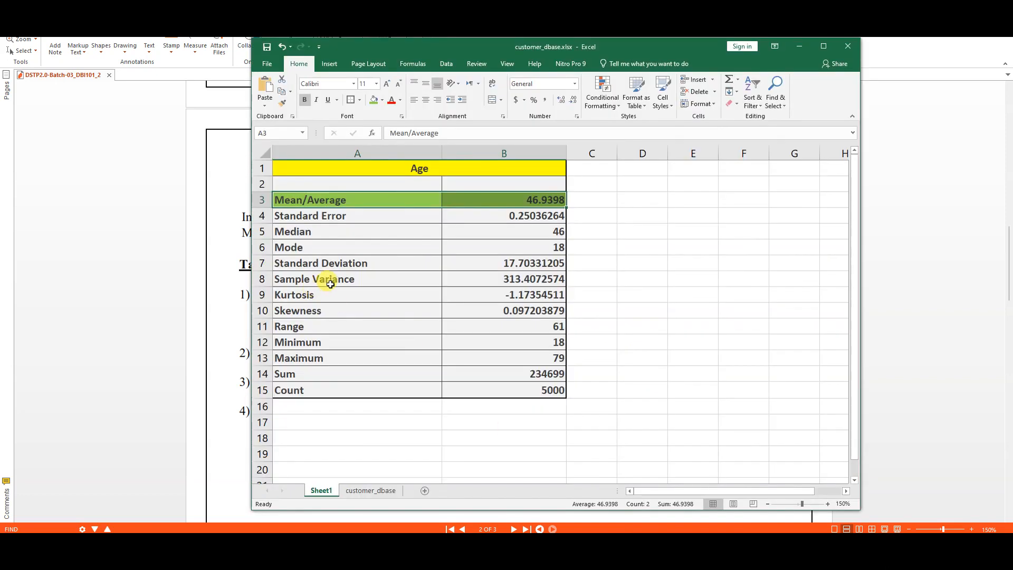
left_click_drag(415, 339, 452, 340)
left_click(382, 100)
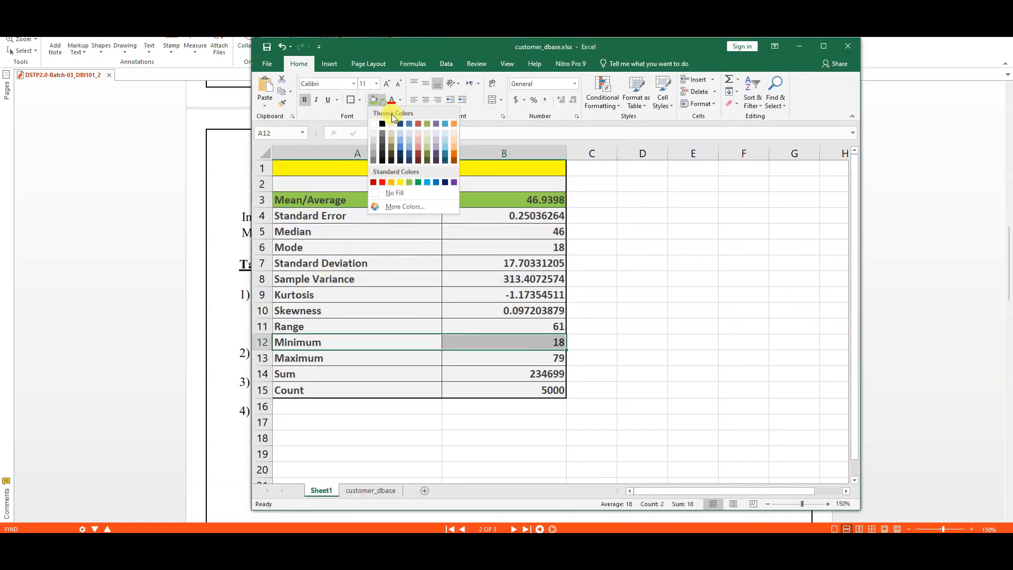
left_click(426, 182)
Step: Fill the Maximum row A13:B13 with orange as task 4 requires, and apply the thick outside border to the Age heading
key("alt+Tab")
left_click(463, 413)
left_click_drag(463, 413, 499, 412)
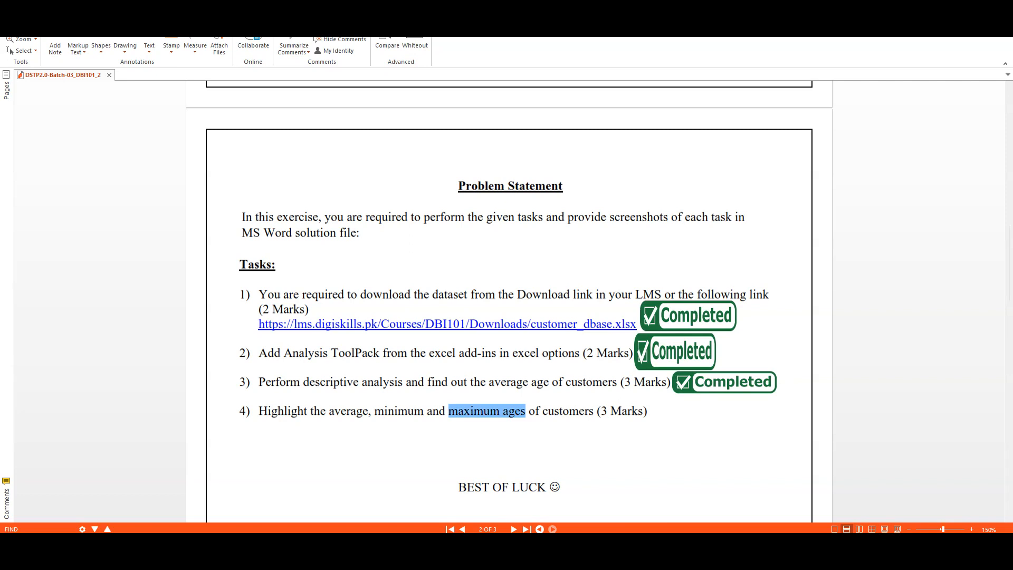
key("alt+Tab")
left_click_drag(416, 358, 443, 358)
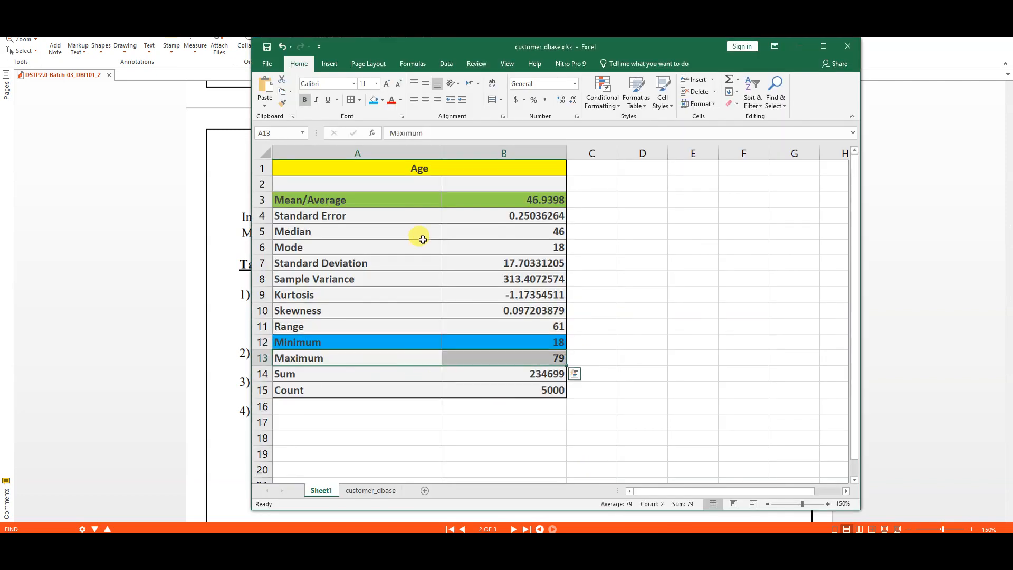
left_click(382, 100)
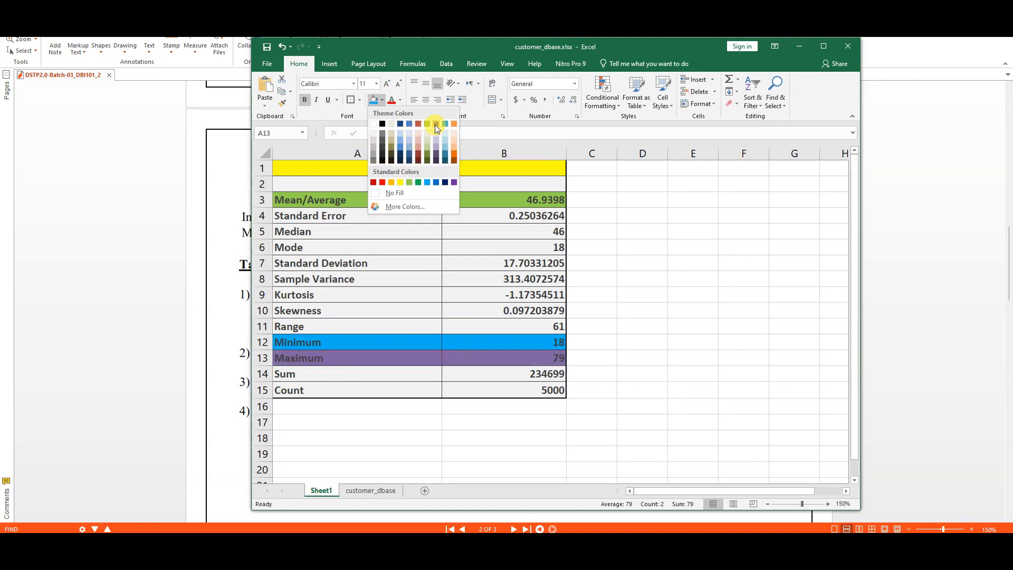
left_click(453, 124)
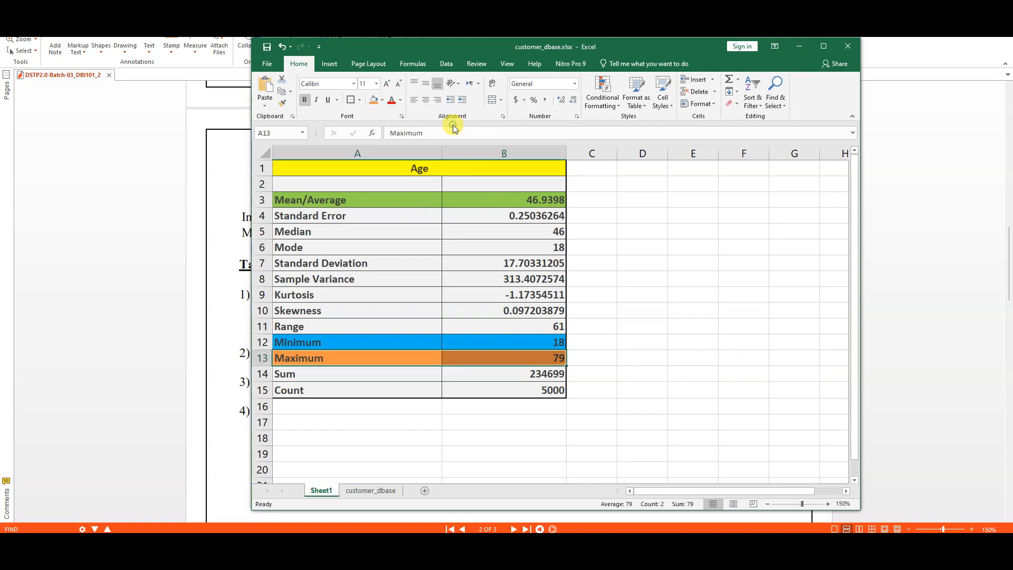
left_click(399, 169)
left_click(350, 103)
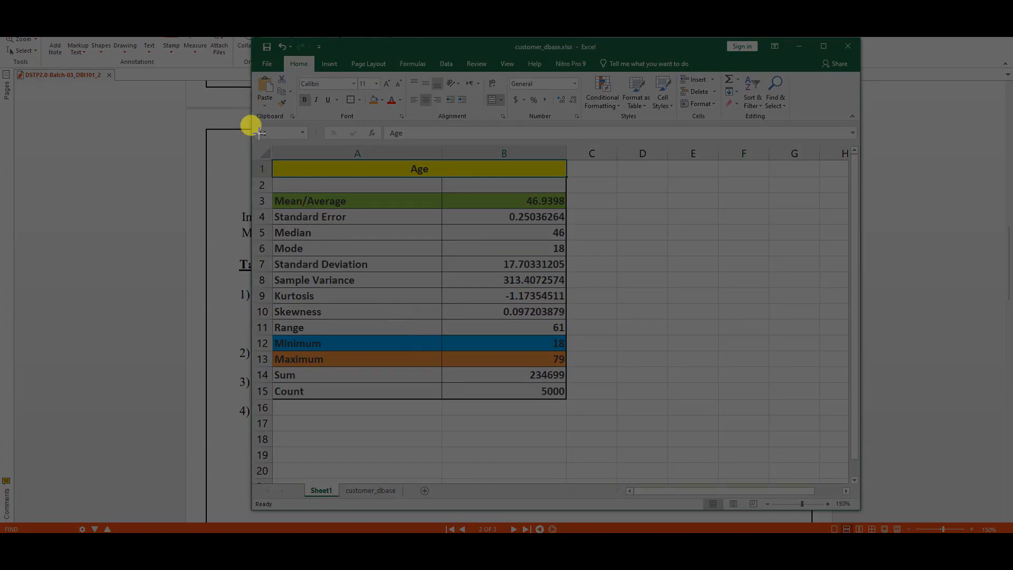
Step: Capture only the area around the highlighted Age statistics table with Snipping Tool
left_click_drag(251, 139, 583, 412)
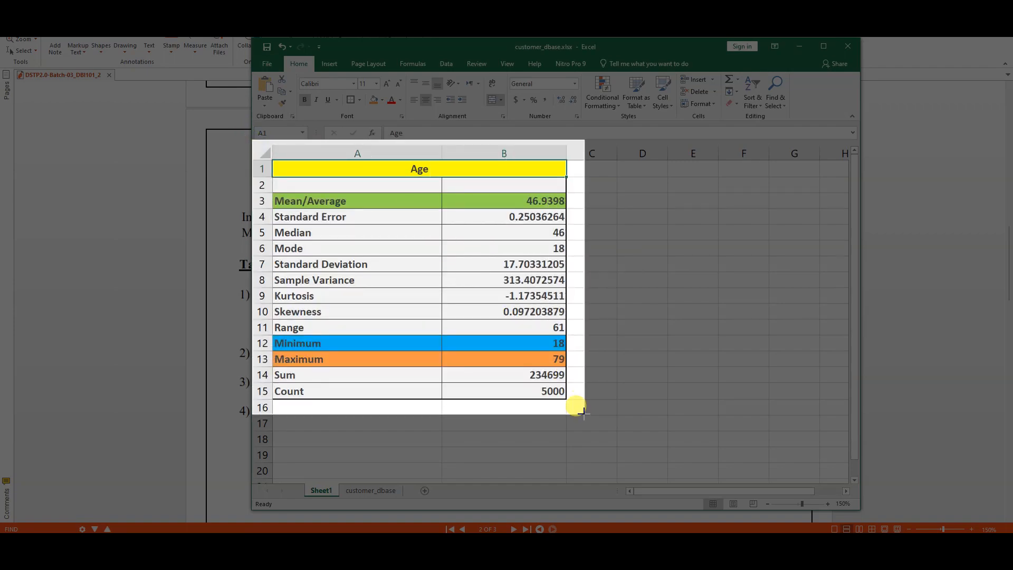
left_click_drag(582, 411, 583, 412)
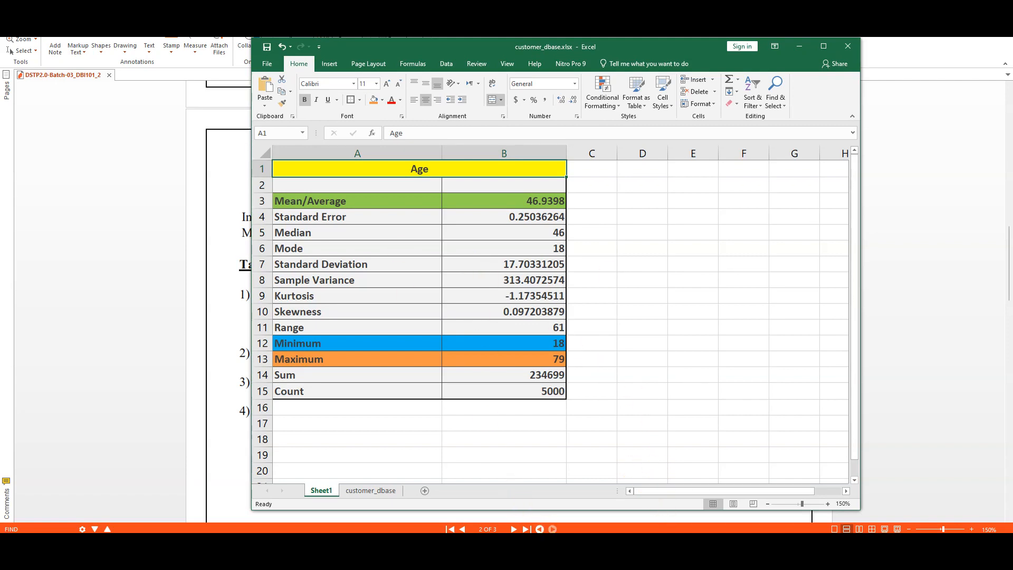
Step: Retake the snip in Snipping Tool so that it covers the whole Excel window with the highlighted table
key("alt+Tab")
left_click(49, 135)
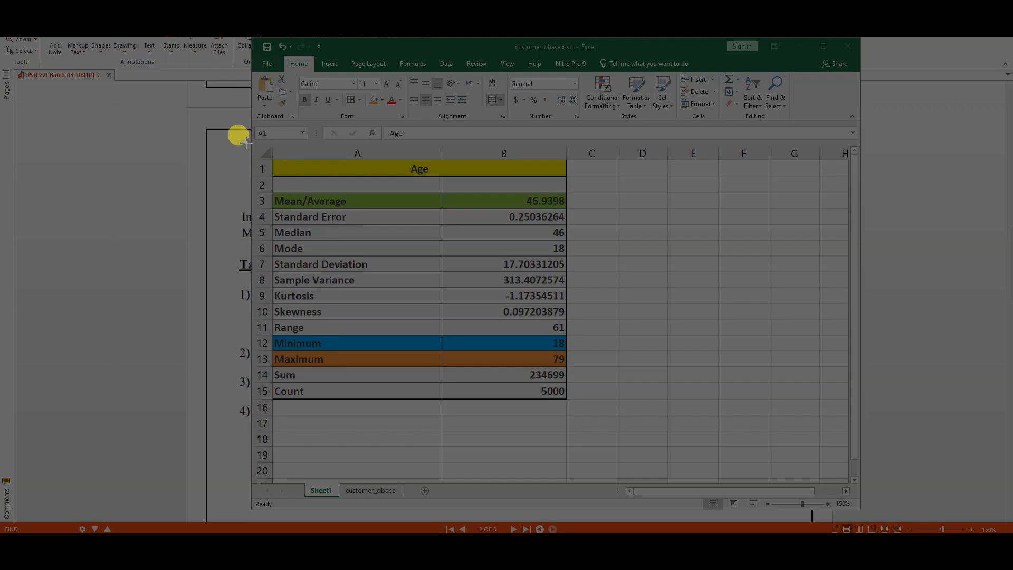
left_click_drag(250, 37, 864, 511)
Step: Save the snip as a JPG named 4 in Pictures, with smaller icons in the file list, and close Snipping Tool
left_click(582, 139)
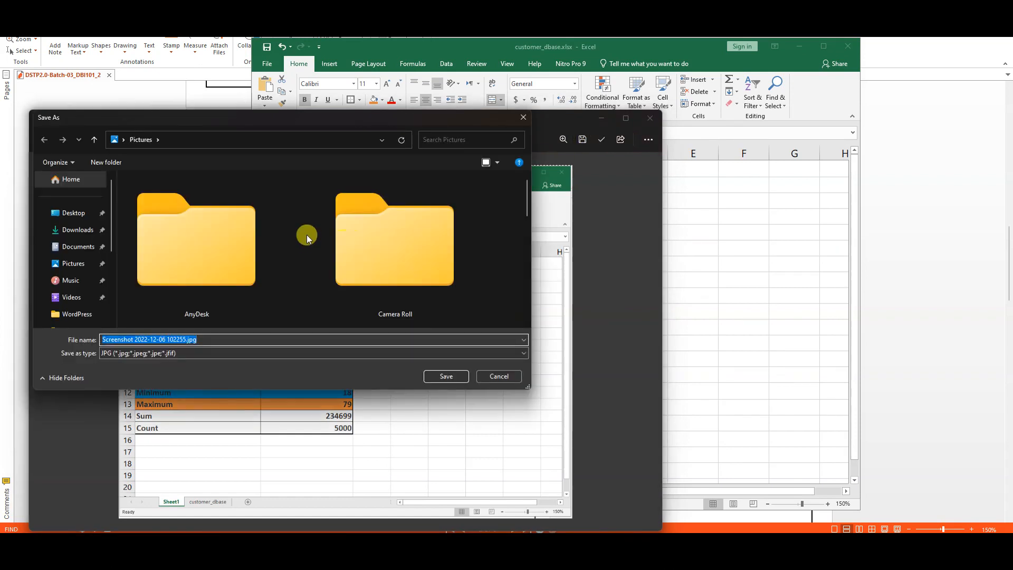
right_click(120, 222)
mouse_move(192, 232)
left_click(274, 254)
left_click(184, 337)
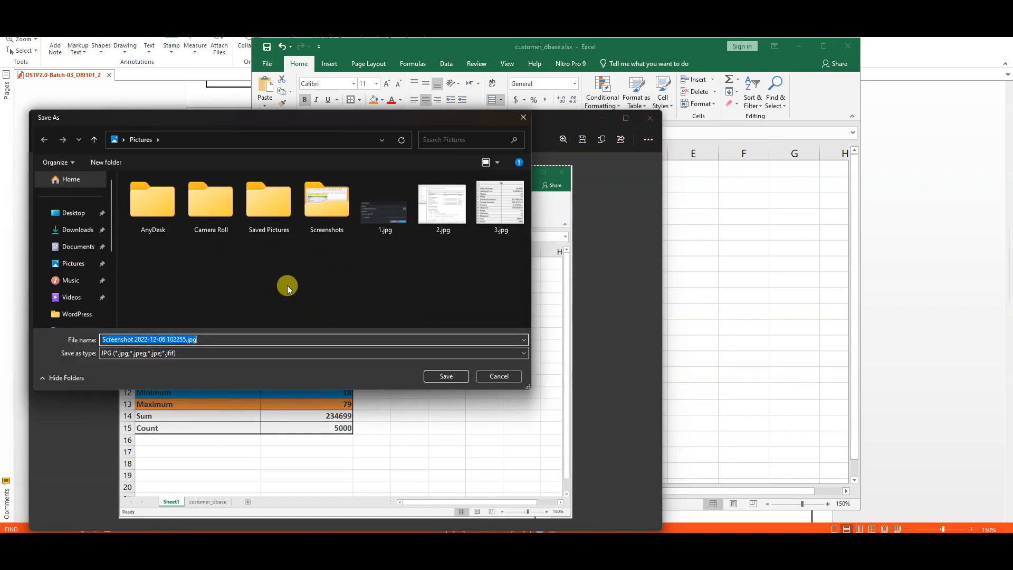
type("4")
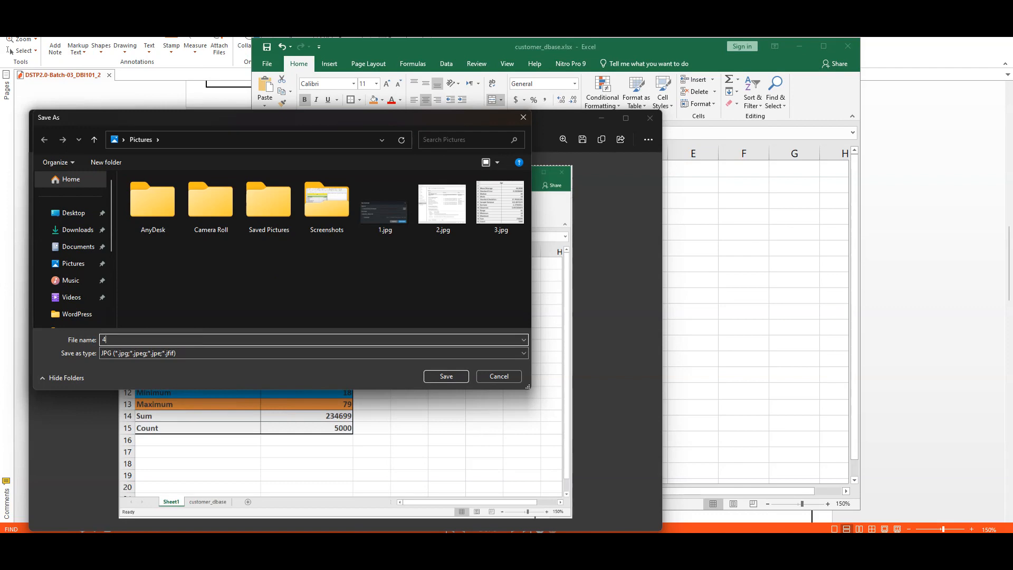
left_click(447, 377)
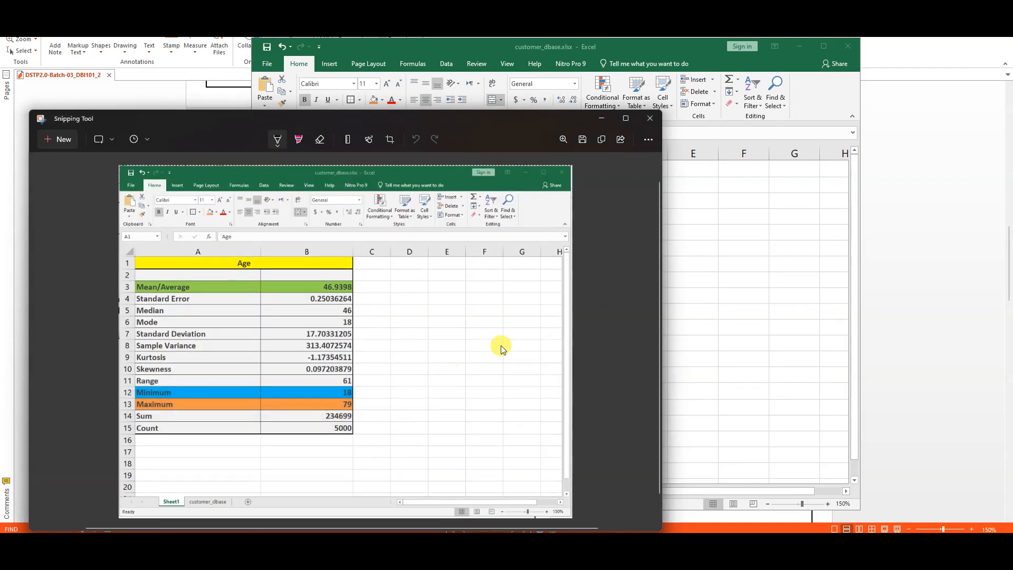
left_click(650, 120)
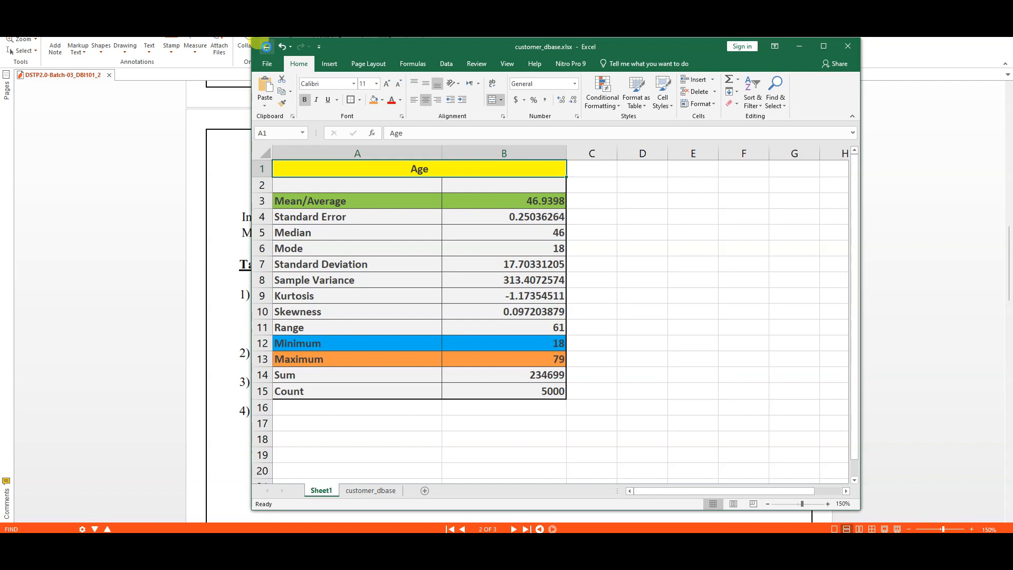
Step: Review task 4 in the PDF against the highlighted Mean/Average, Minimum and Maximum rows in Excel
left_click(673, 551)
left_click(281, 410)
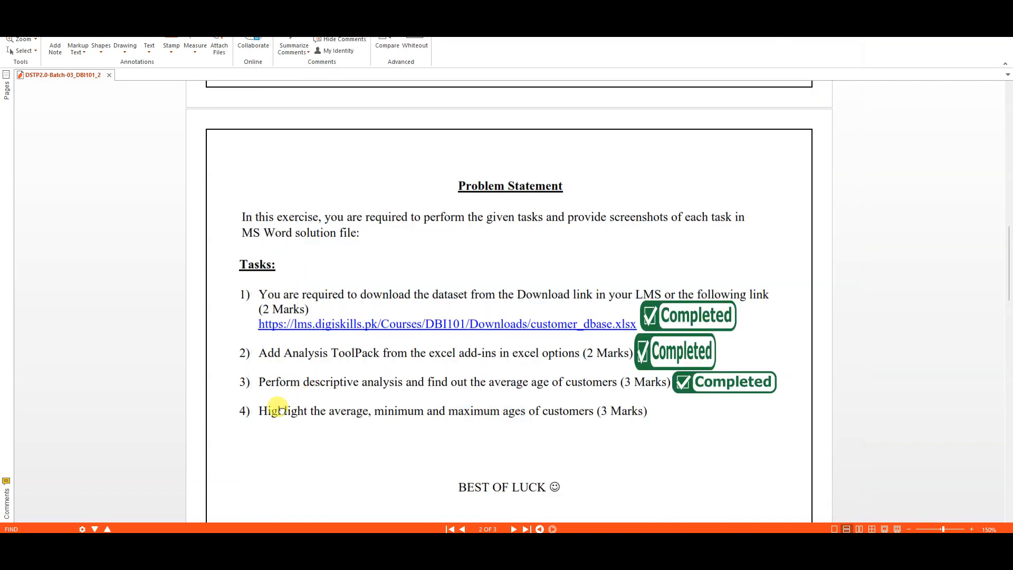
left_click_drag(260, 411, 651, 411)
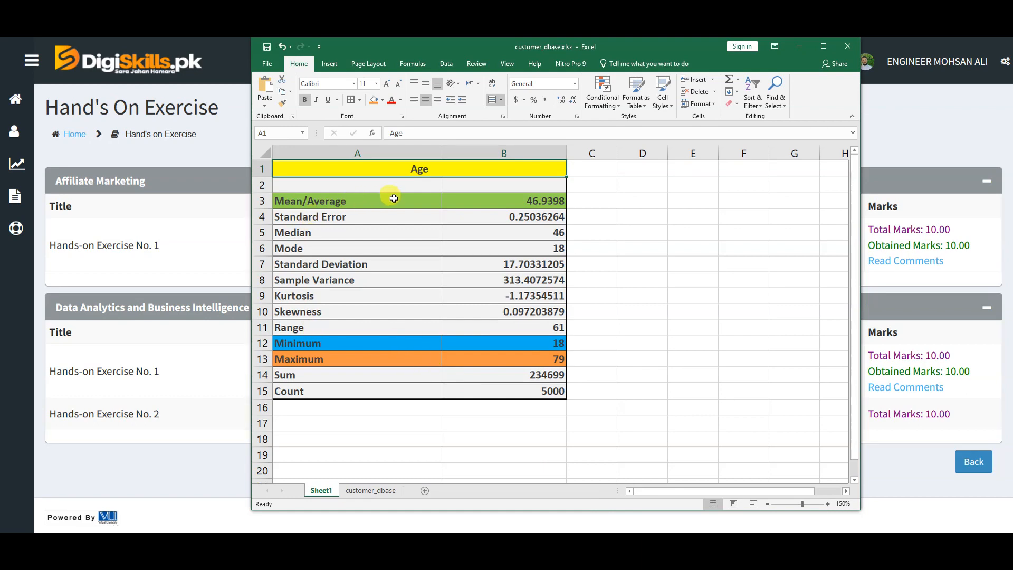
left_click_drag(393, 199, 456, 200)
left_click_drag(392, 339, 456, 343)
left_click_drag(417, 359, 455, 358)
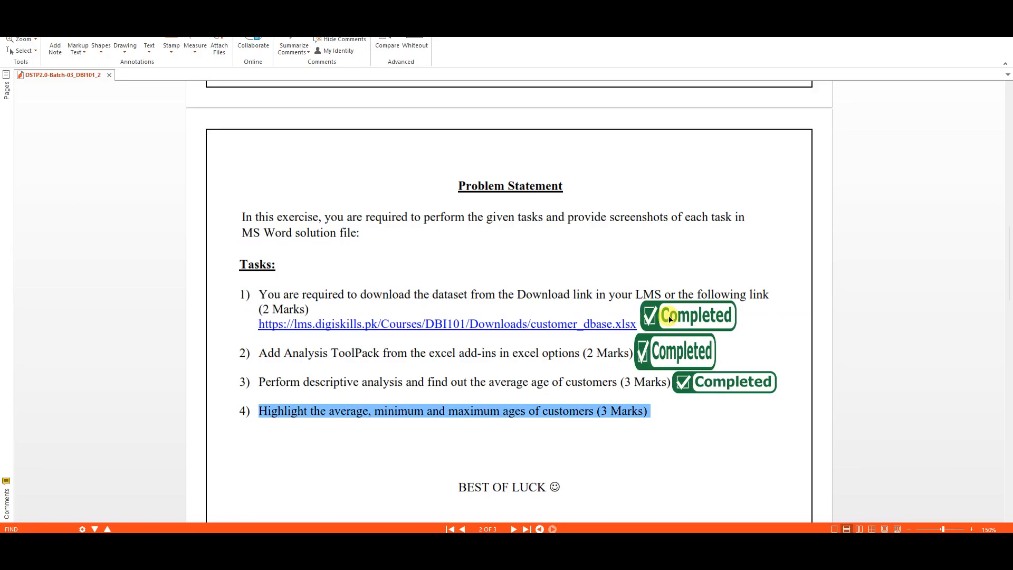
Step: Duplicate the resized Completed stamp from task 3 in the PDF, and place the copy beside task 4
left_click(701, 380)
right_click(672, 401)
left_click(703, 382)
right_click(702, 381)
left_click(721, 441)
right_click(656, 423)
left_click(676, 441)
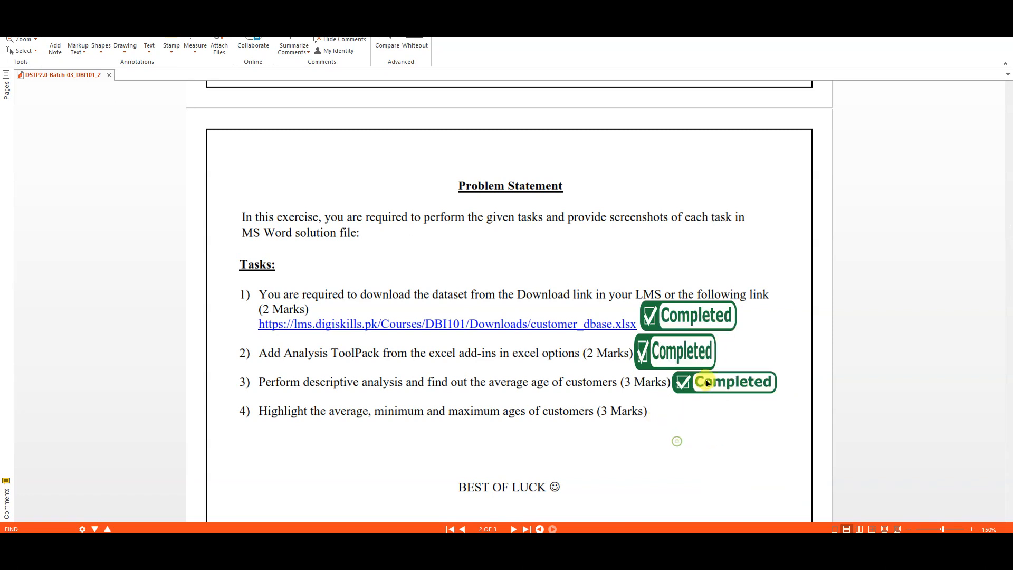
right_click(708, 383)
left_click(719, 442)
left_click_drag(527, 303, 740, 416)
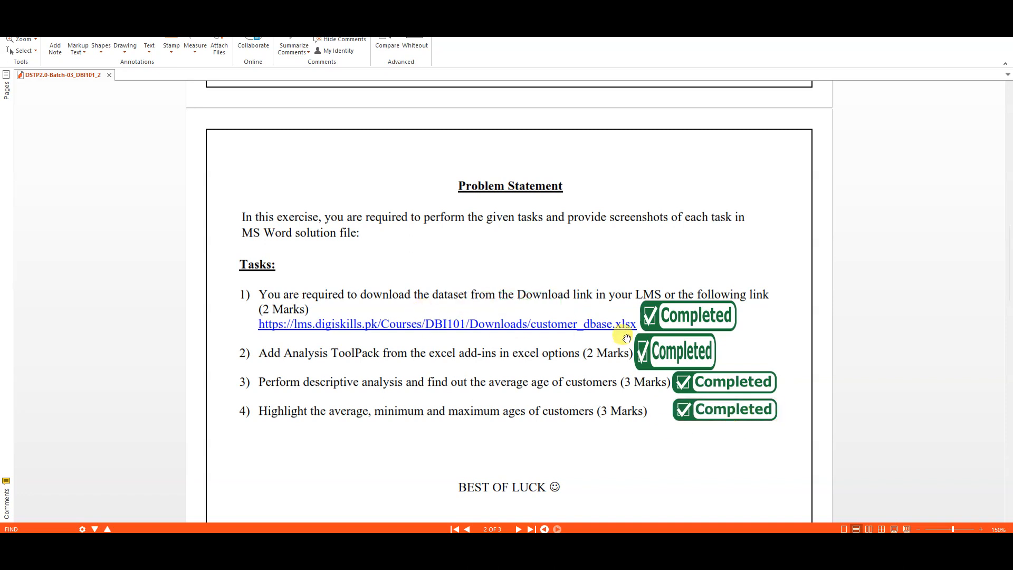
Step: Replace the Completed stamp beside task 2 with a copy of the smaller stamp used for tasks 3 and 4
left_click(680, 354)
key("Delete")
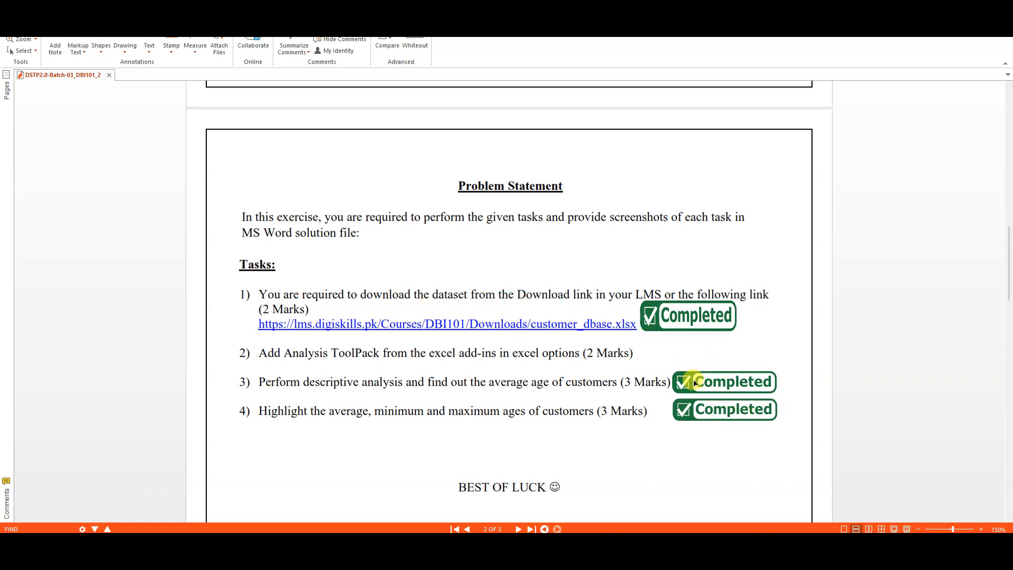
right_click(662, 346)
left_click(685, 325)
right_click(685, 325)
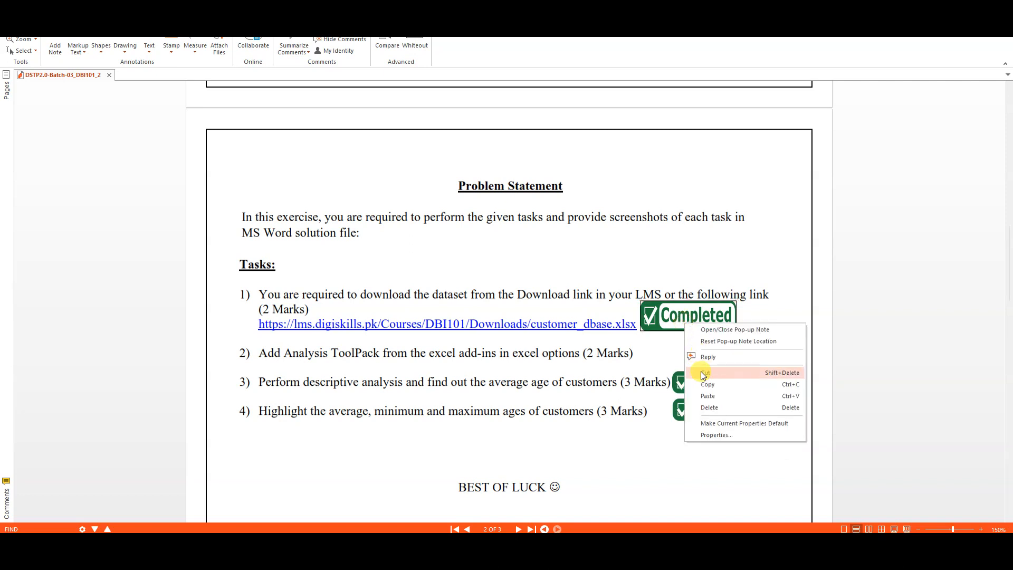
left_click(701, 394)
left_click_drag(532, 303, 624, 334)
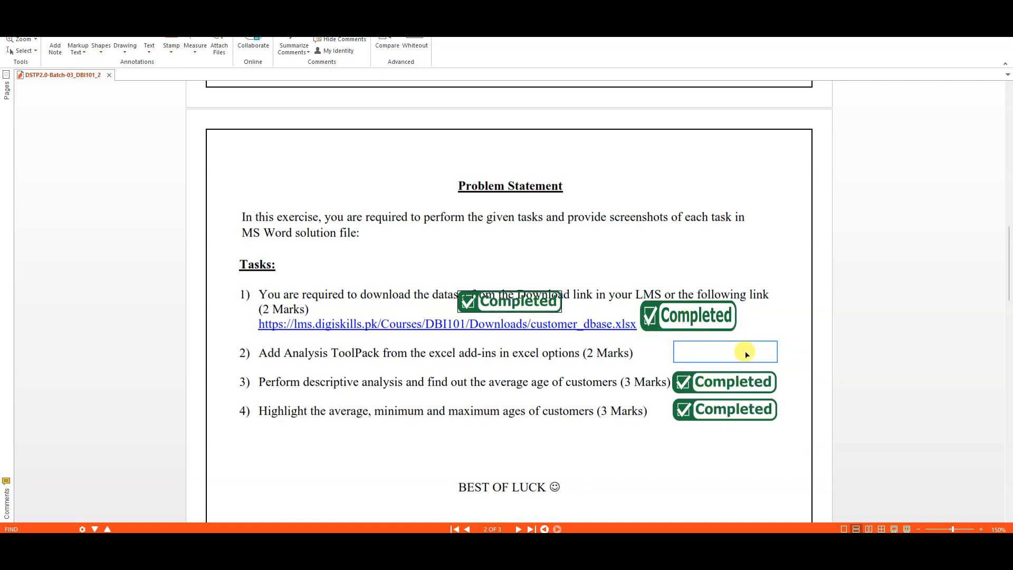
left_click_drag(744, 351, 745, 350)
Step: Replace the Completed stamp beside task 1 with a copy of the smaller stamp, and align the stamps beside tasks 3 and 4
left_click(697, 318)
key("Delete")
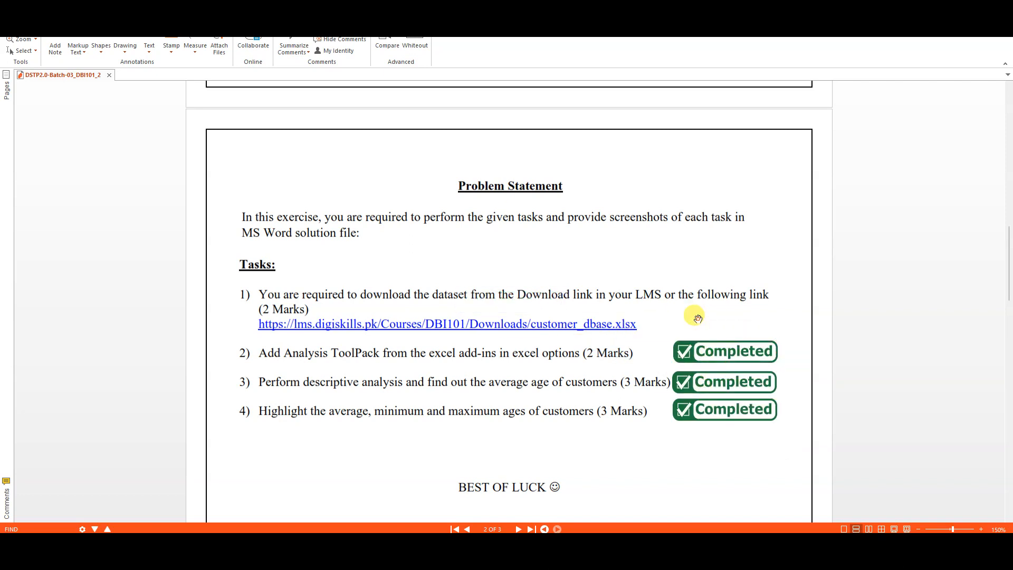
right_click(678, 348)
left_click(707, 418)
left_click_drag(538, 304, 739, 323)
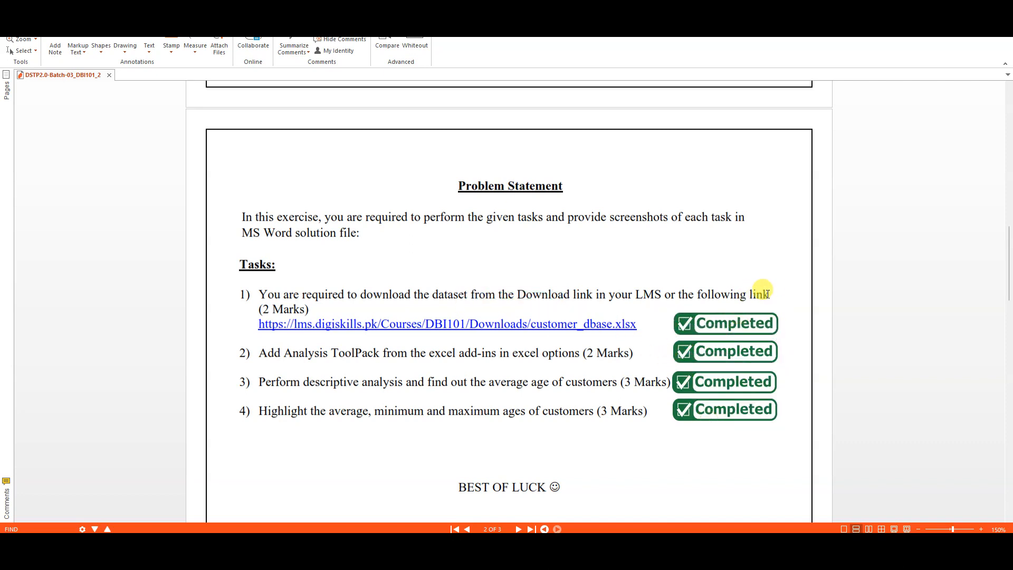
left_click_drag(719, 386, 719, 408)
left_click(707, 424)
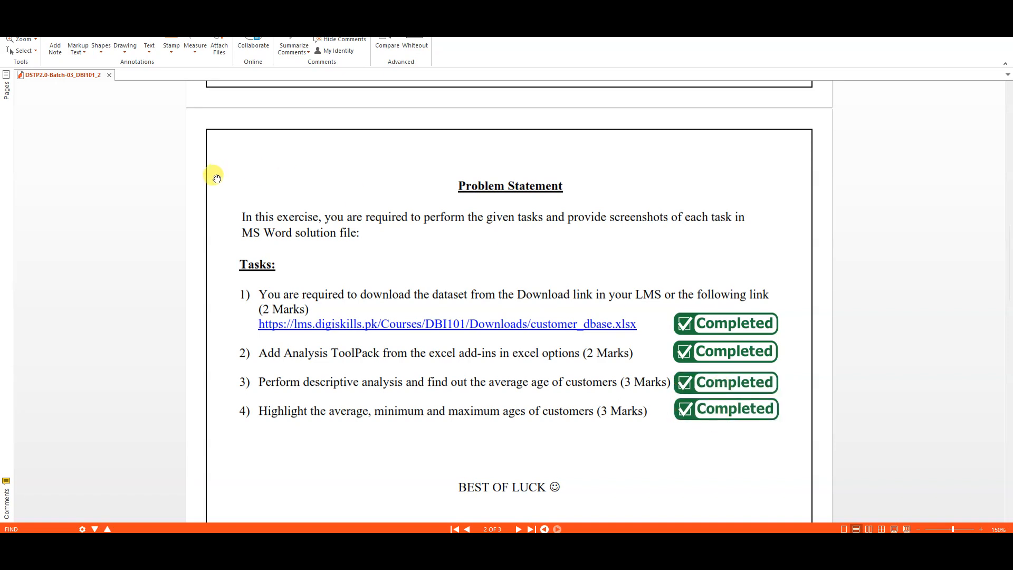
Step: Restore the PDF window to a smaller size and save the stamped PDF
left_click_drag(317, 5, 410, 44)
left_click_drag(592, 246, 944, 249)
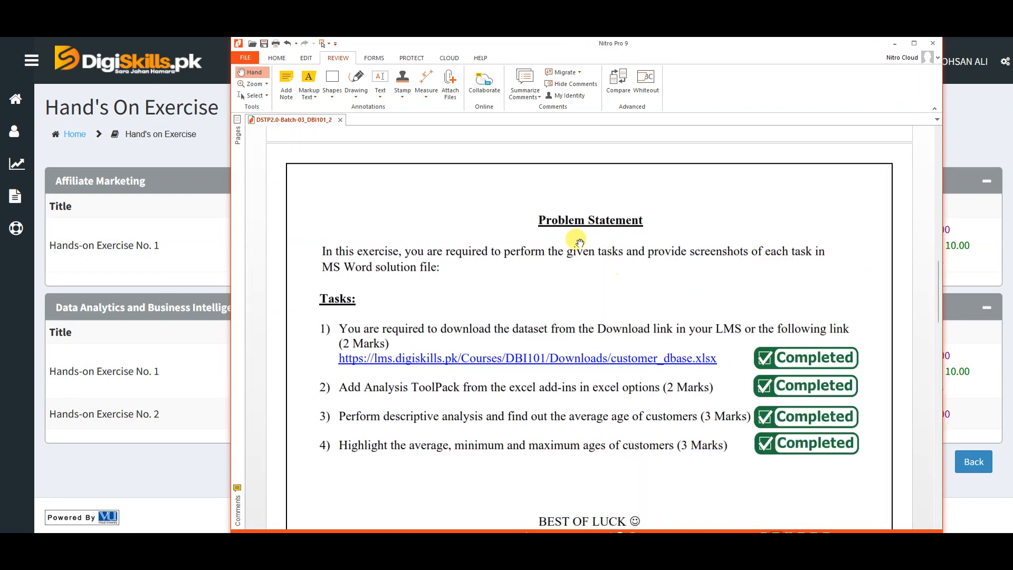
left_click(264, 43)
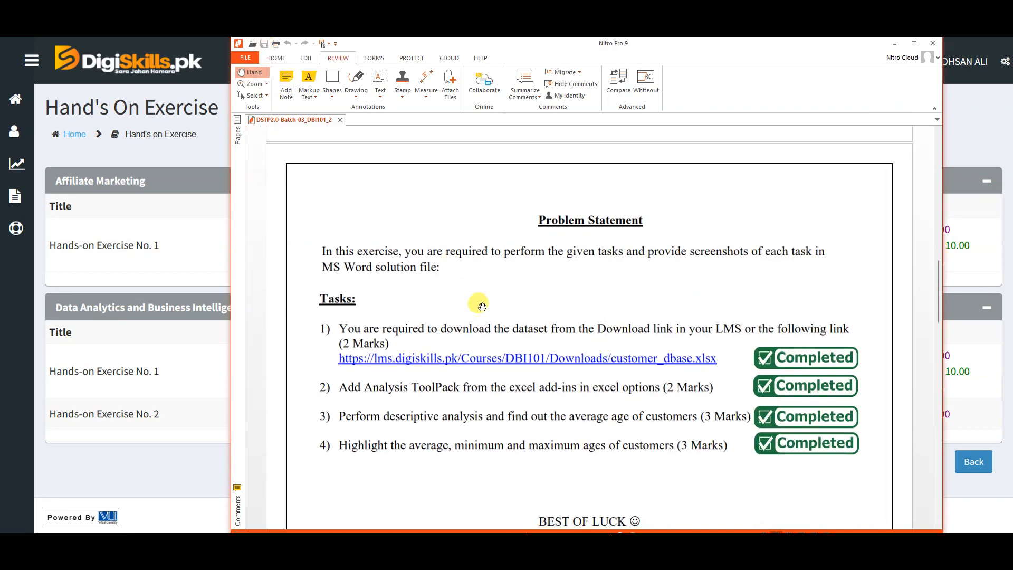
Step: Review the stamped task list and the section on submitting the solution file on LMS in the PDF
scroll(481, 306, "down", 1)
left_click_drag(325, 226, 776, 459)
left_click(549, 465)
scroll(549, 466, "down", 10)
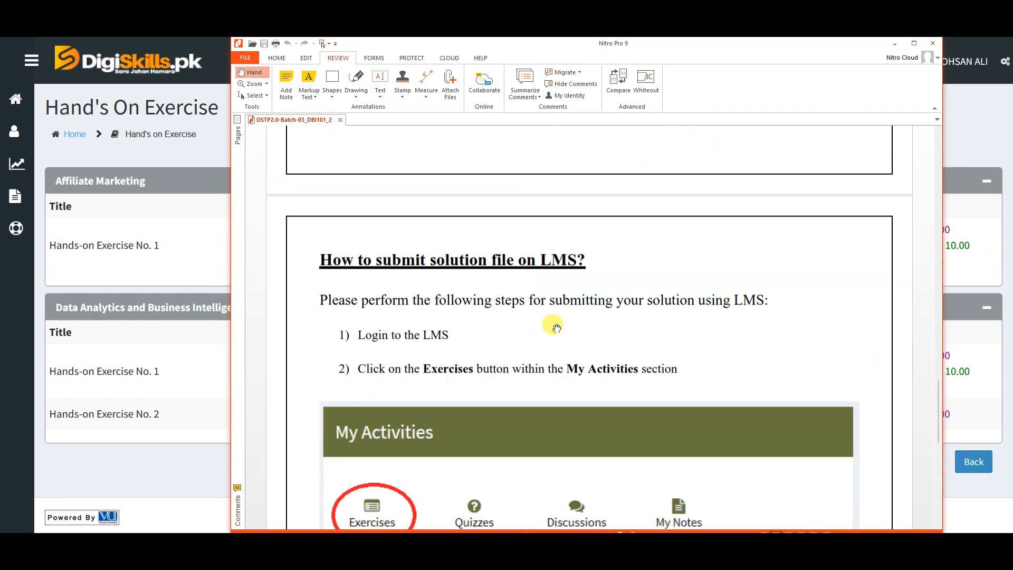
Step: Minimize all open windows to reach the desktop, and bring the customer_dbase.xlsx workbook back up in Excel
left_click(894, 43)
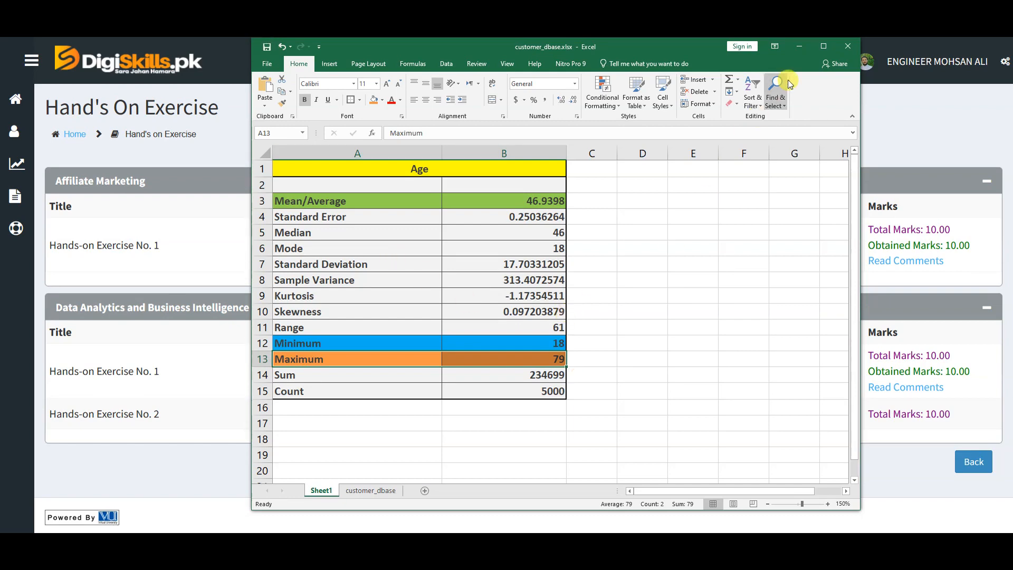
left_click(798, 47)
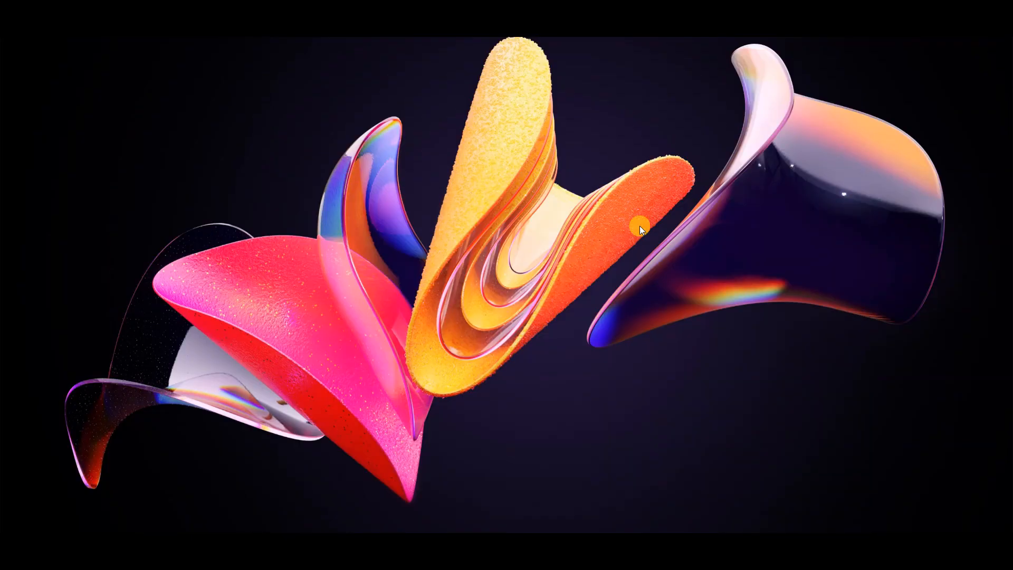
left_click(932, 18)
left_click(674, 546)
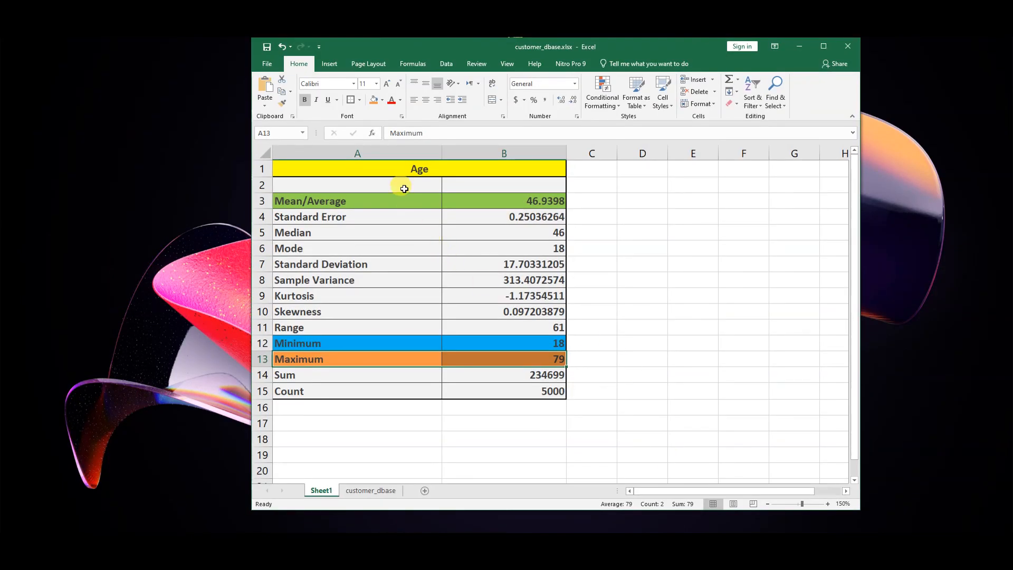
Step: Insert an empty column before the Age table, widen it, and give the table's two columns the same width
right_click(359, 153)
left_click(394, 217)
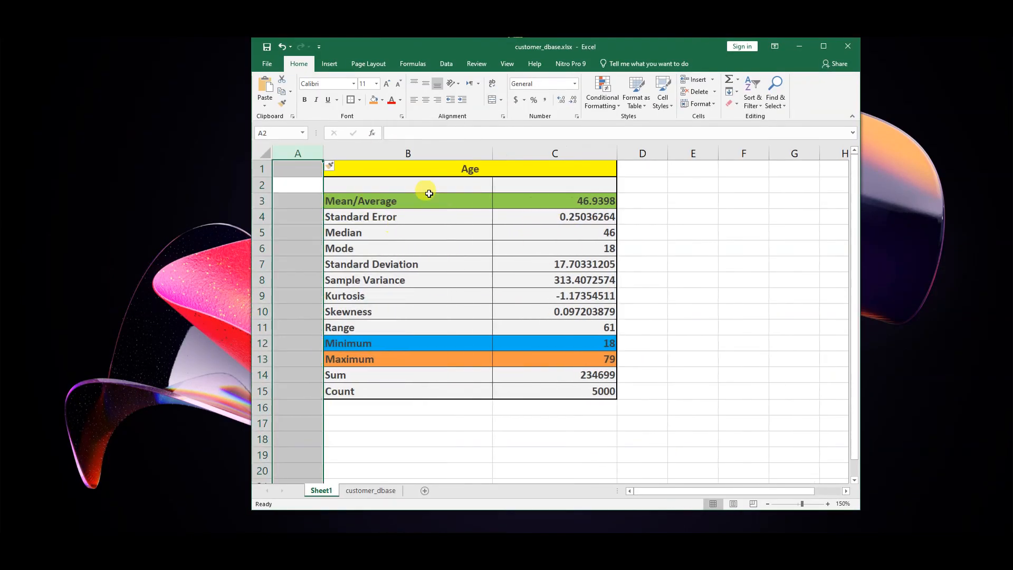
left_click_drag(320, 152, 370, 152)
left_click(536, 419)
left_click_drag(530, 153, 490, 151)
left_click(472, 150)
left_click_drag(487, 151, 504, 152)
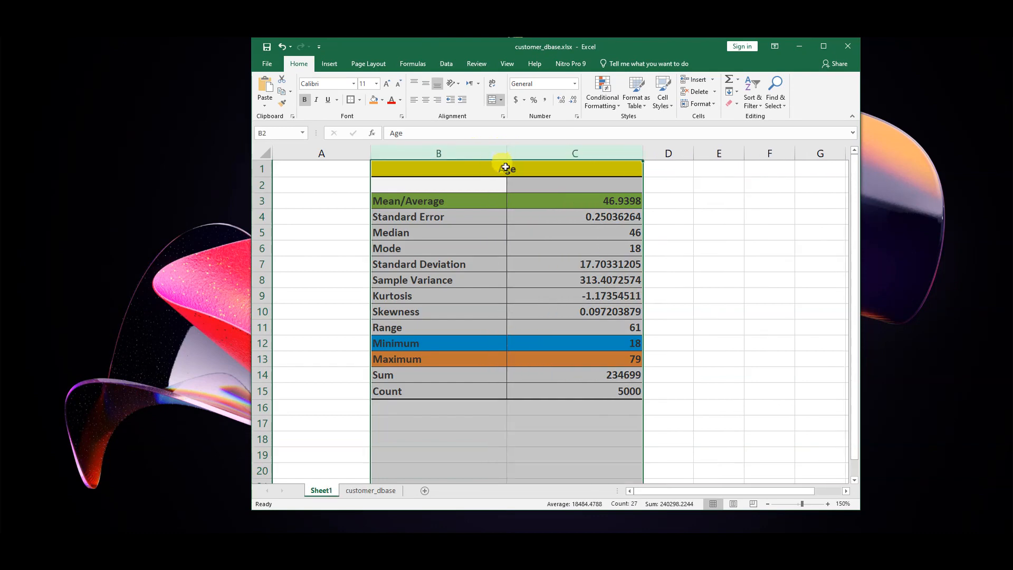
Step: Select the Age heading cell, save customer_dbase.xlsx and close Excel
left_click(505, 168)
left_click(267, 46)
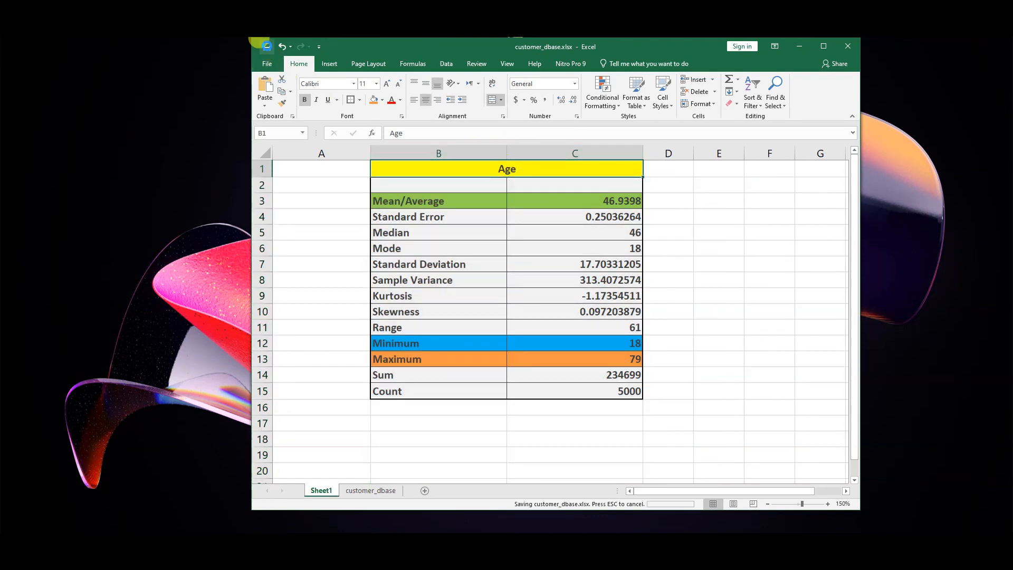
left_click(846, 45)
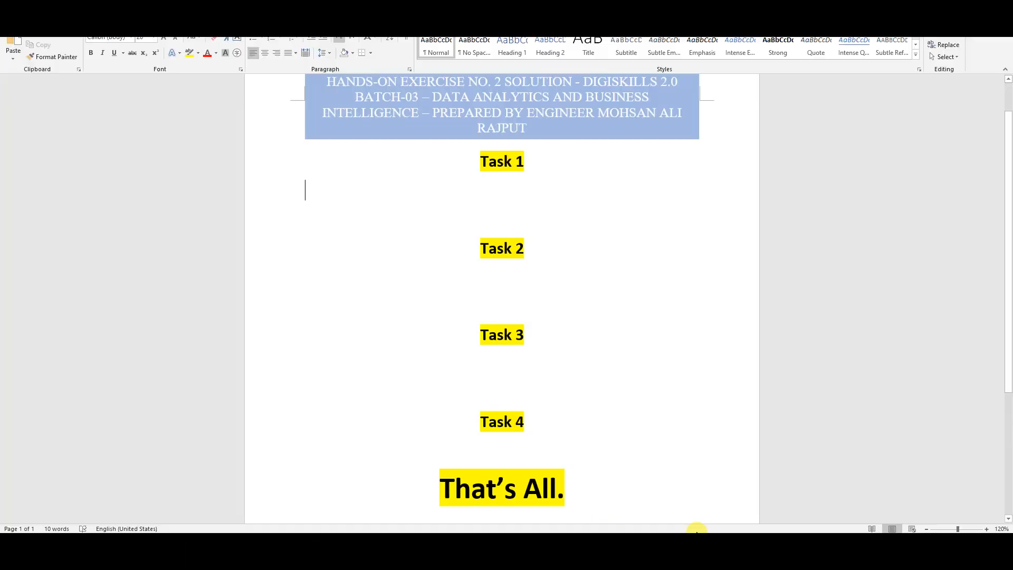
Step: Read the PDF's LMS submission steps, including the required file format, and return to the problem statement
scroll(398, 197, "up", 1)
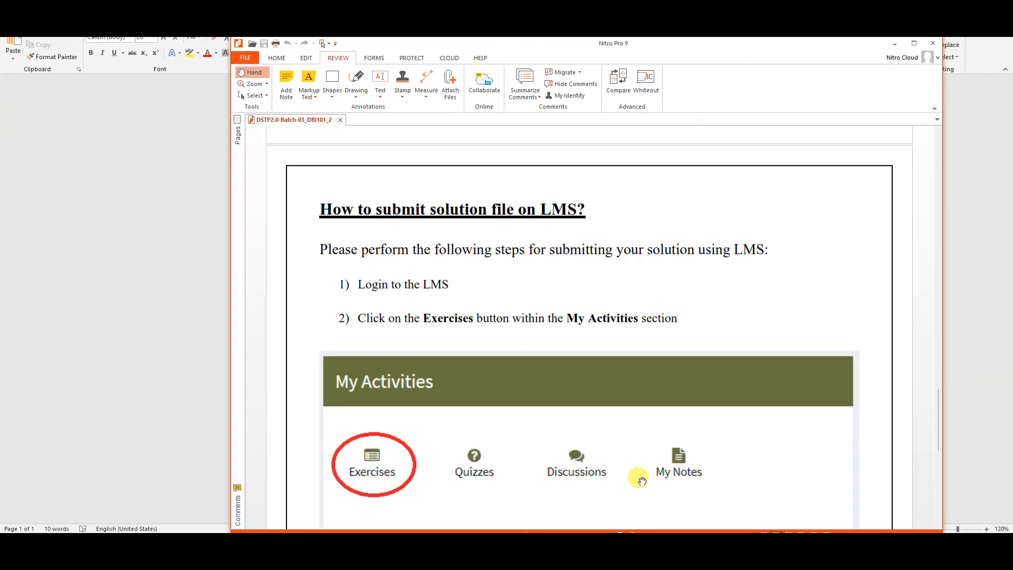
scroll(486, 290, "up", 8)
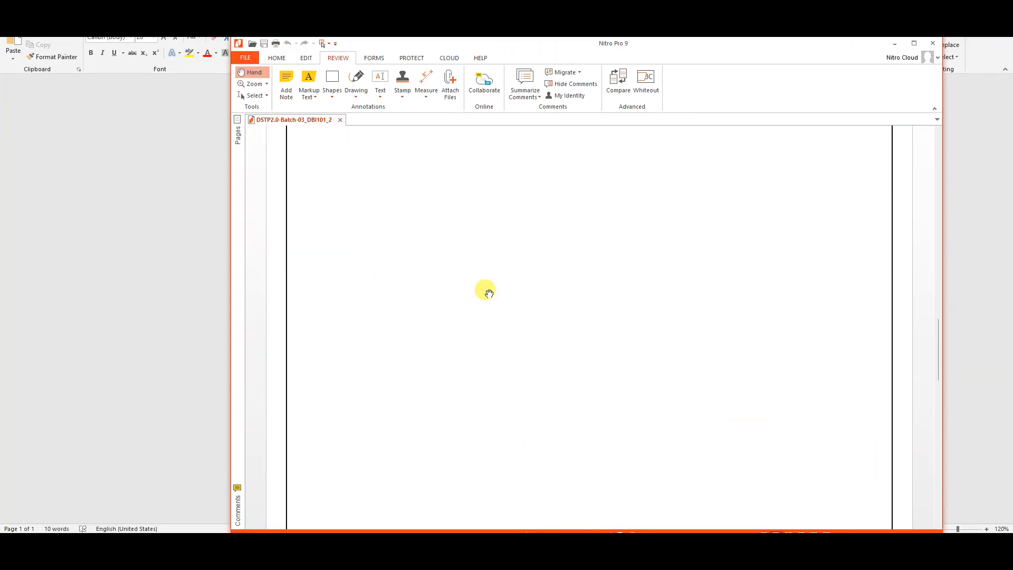
scroll(485, 289, "down", 4)
scroll(485, 288, "down", 3)
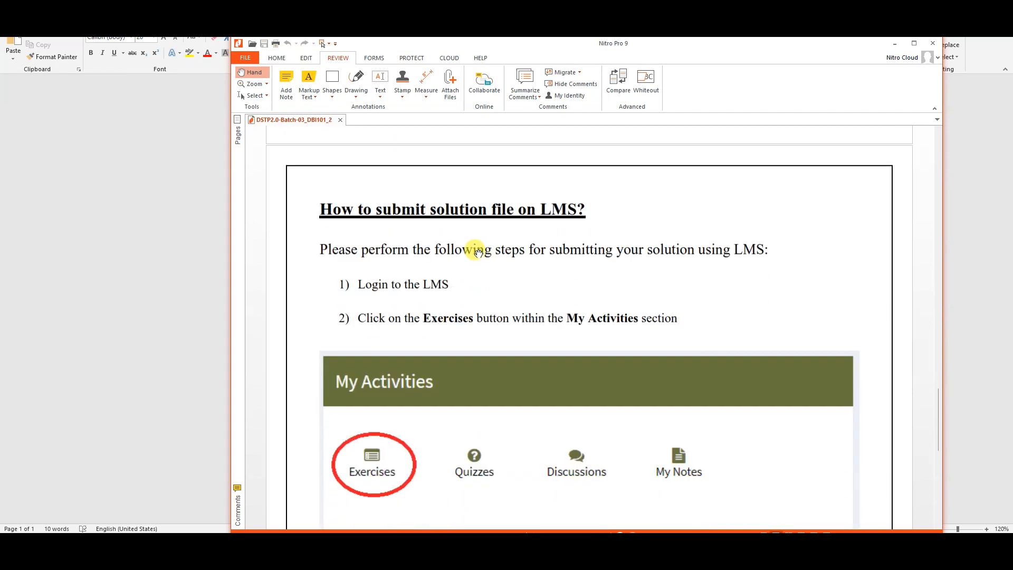
scroll(481, 256, "down", 9)
left_click_drag(359, 327, 668, 330)
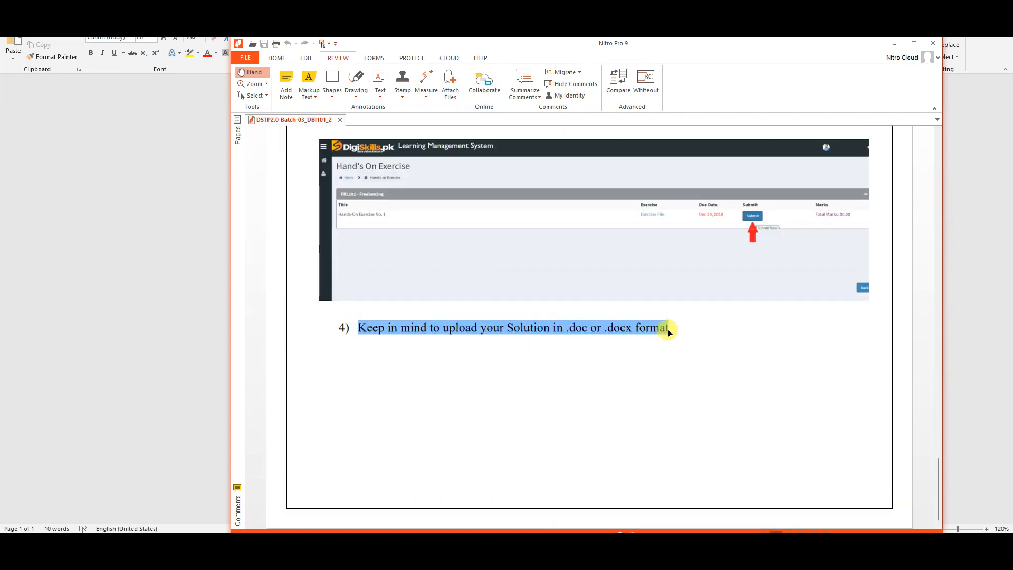
scroll(649, 264, "up", 17)
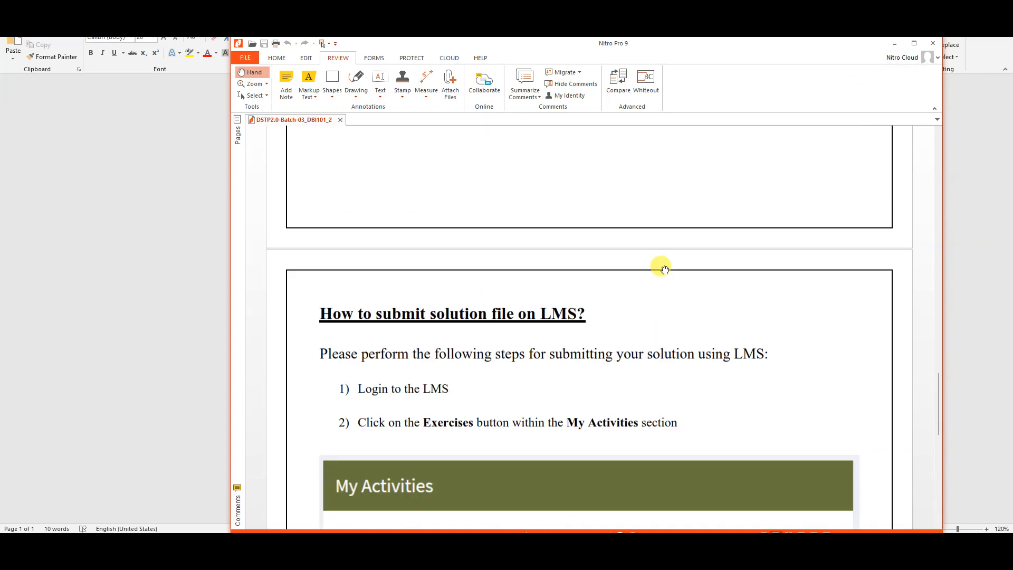
scroll(662, 266, "up", 9)
Step: Switch to the Word solution document and position it in a smaller window over the PDF
left_click(710, 546)
left_click(460, 179)
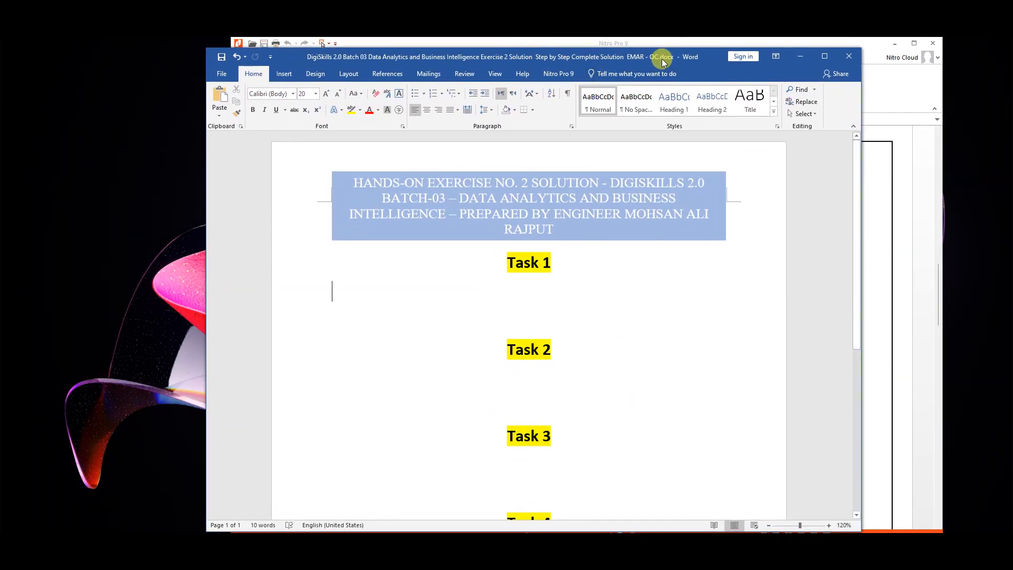
left_click_drag(664, 62, 653, 62)
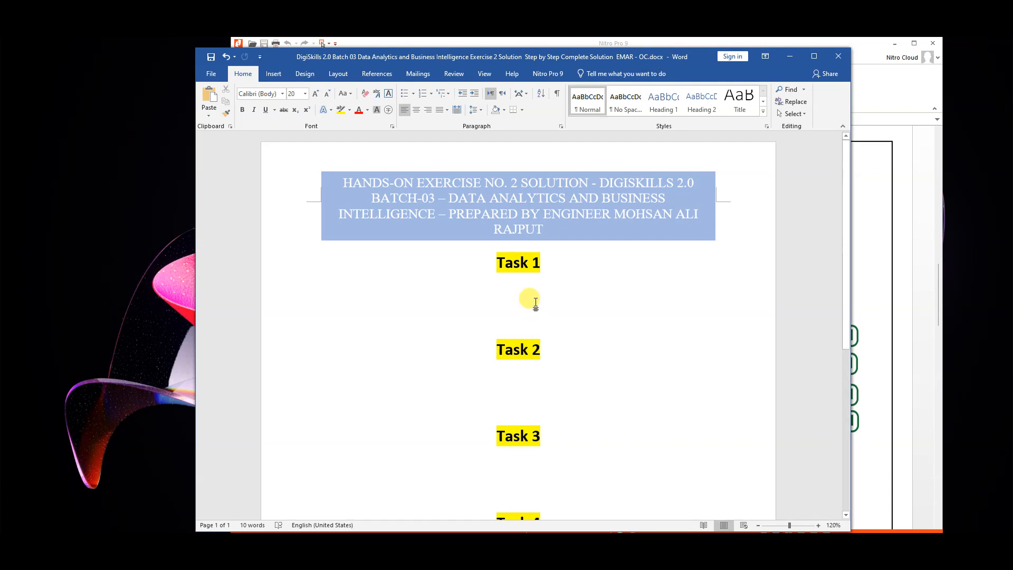
Step: Add round bullets to the headings Task 1, Task 2, Task 3 and Task 4
left_click(489, 255)
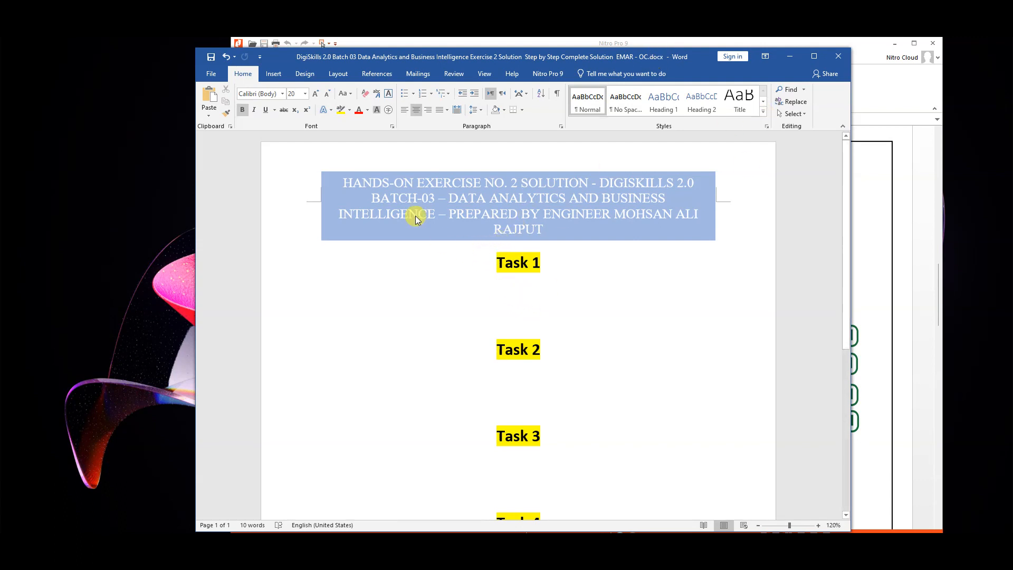
left_click(413, 94)
left_click(438, 127)
left_click(485, 345)
left_click(404, 94)
scroll(502, 289, "down", 2)
scroll(503, 289, "down", 1)
left_click(485, 346)
left_click(404, 94)
left_click(485, 434)
left_click(404, 94)
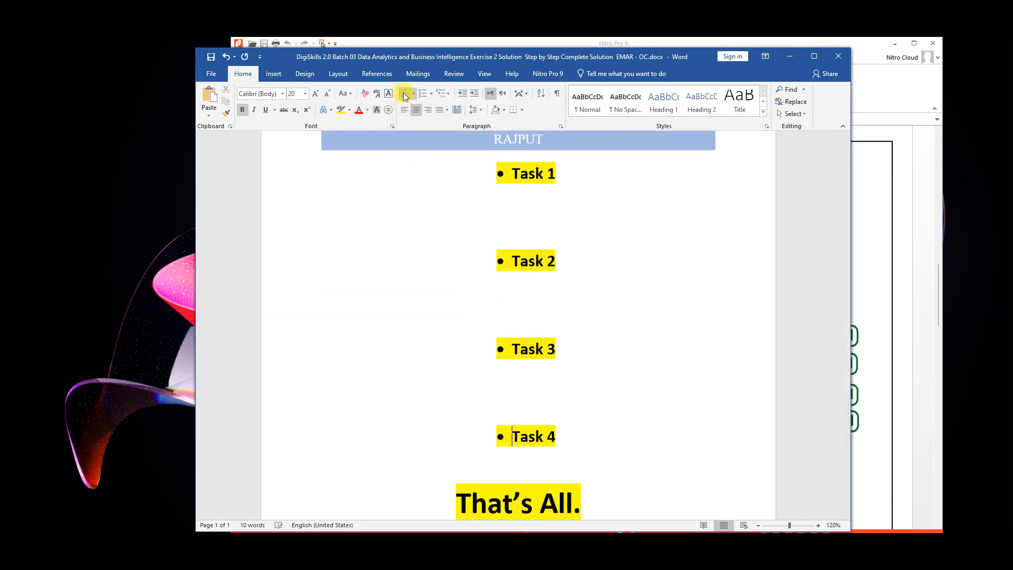
left_click_drag(570, 262, 511, 261)
double_click(540, 177)
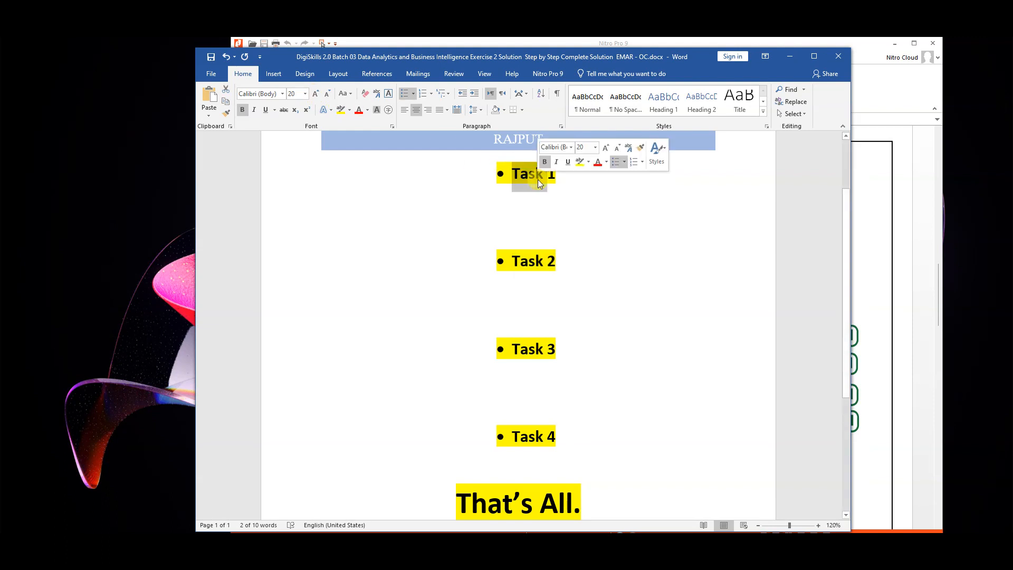
left_click_drag(568, 175, 488, 177)
left_click_drag(575, 352, 511, 352)
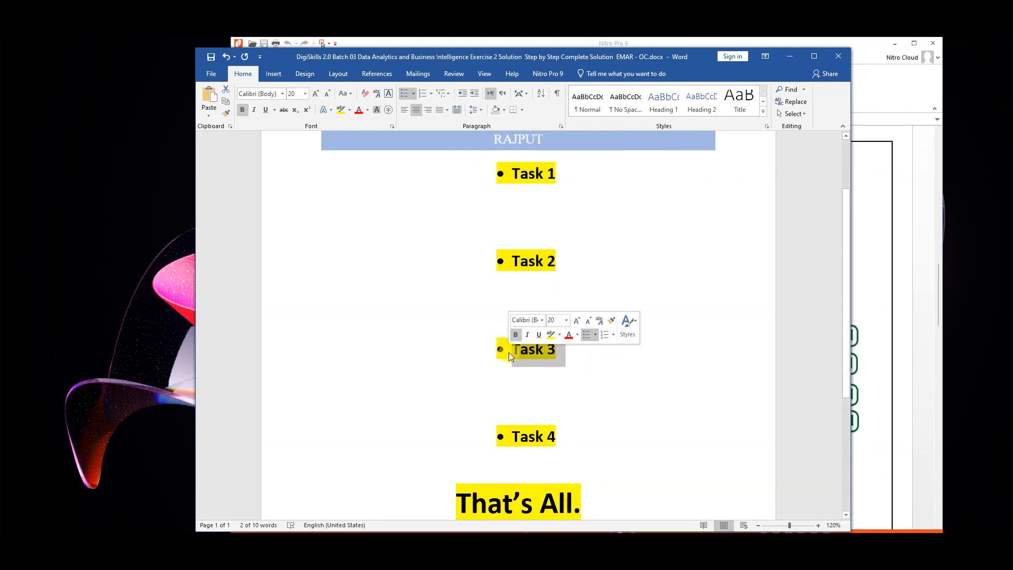
scroll(520, 364, "down", 2)
left_click_drag(567, 377, 490, 376)
left_click(243, 110)
Step: Add an arrow bullet to the empty line below the Task 1 heading
left_click(567, 288)
scroll(527, 288, "up", 5)
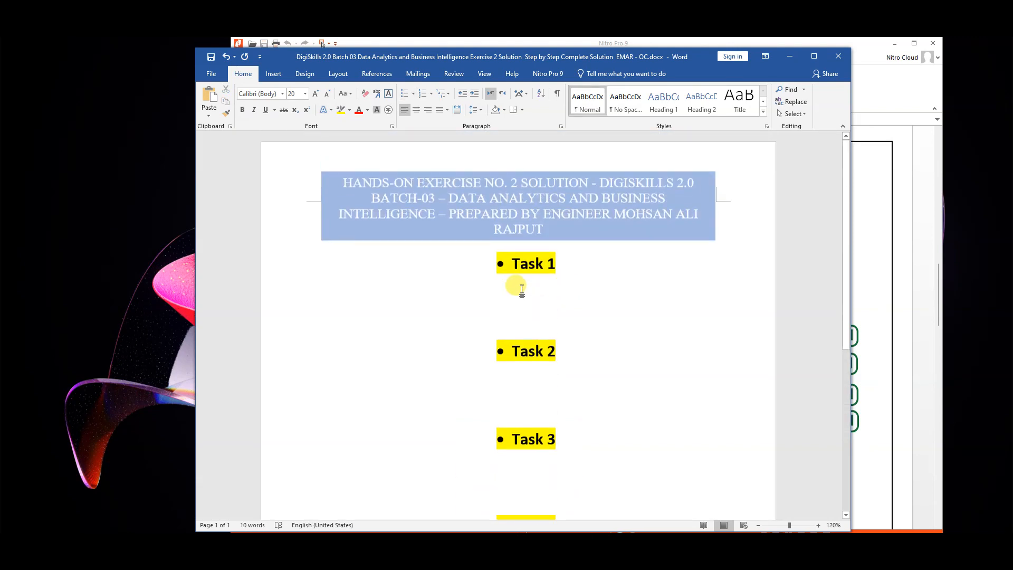
left_click(413, 94)
left_click(412, 188)
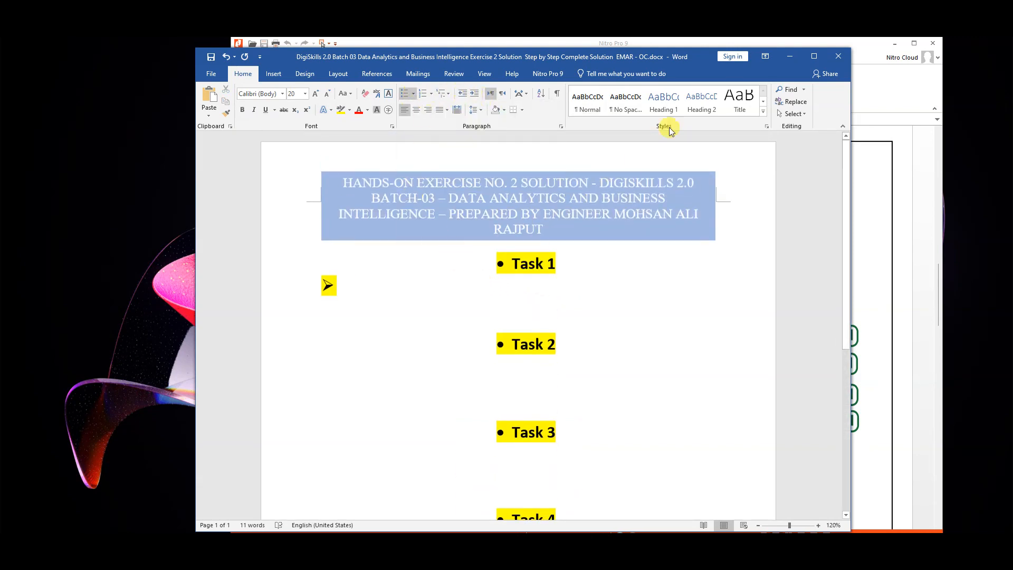
Step: Copy task 1's text and dataset link from the PDF, and paste them below Word's Task 1 heading with the source formatting
left_click(854, 164)
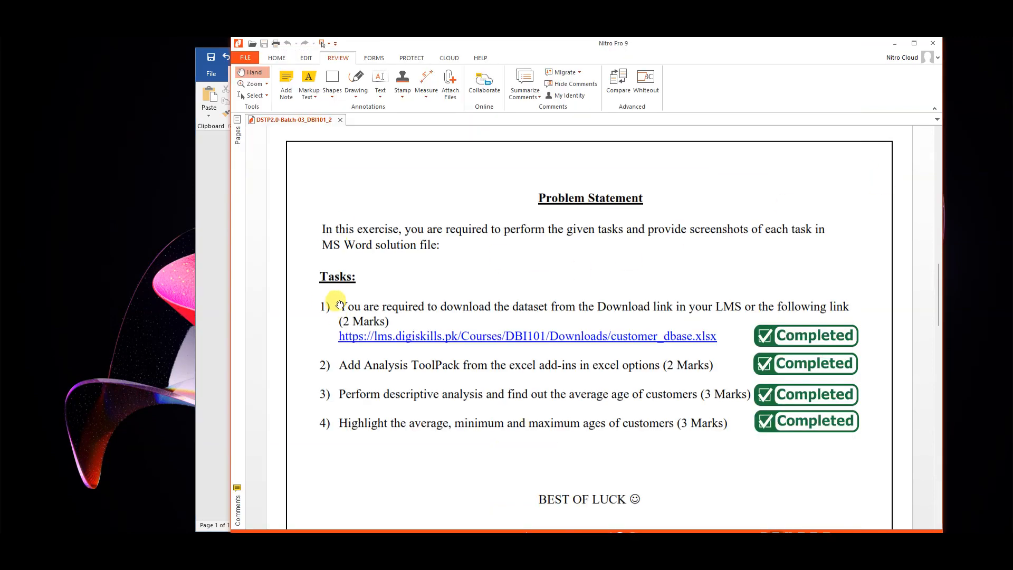
left_click_drag(341, 305, 718, 336)
right_click(655, 312)
left_click(673, 317)
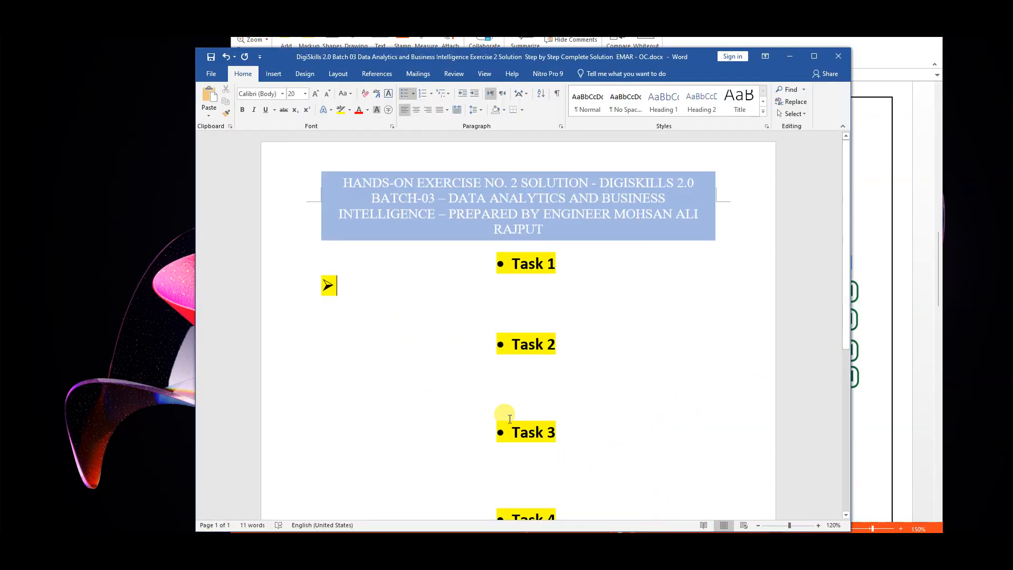
right_click(338, 286)
left_click(401, 327)
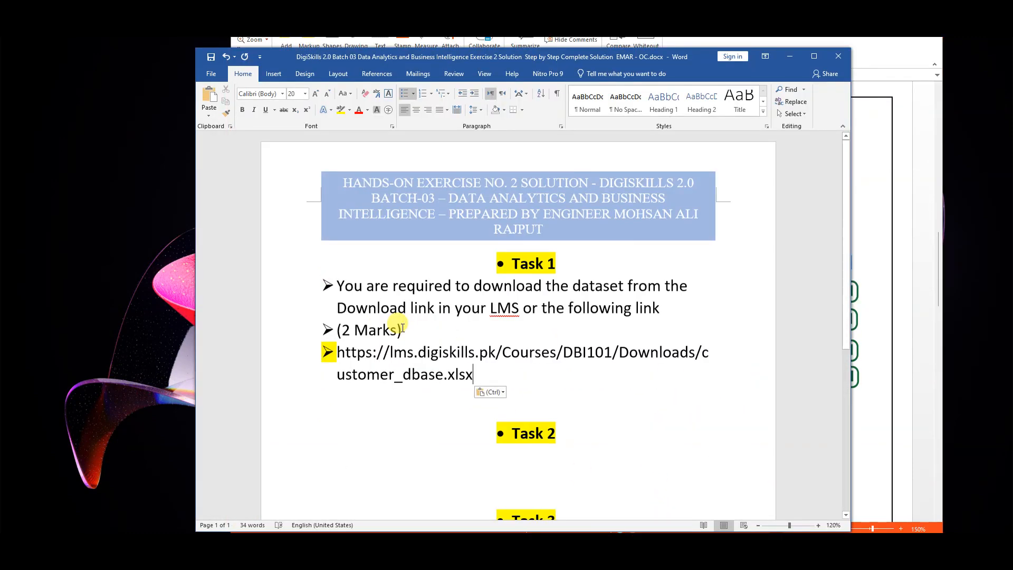
key("ctrl+z")
key("ctrl+v")
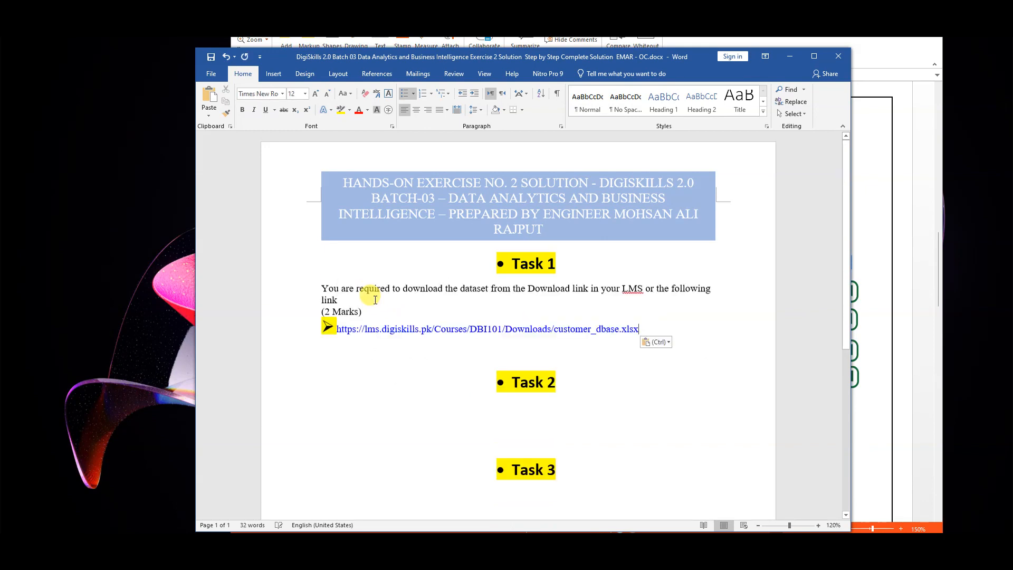
key("ctrl")
Step: Remove the arrow bullet before the dataset link and join the link to the "(2 Marks)" line
left_click(337, 330)
key("BackSpace")
key("BackSpace")
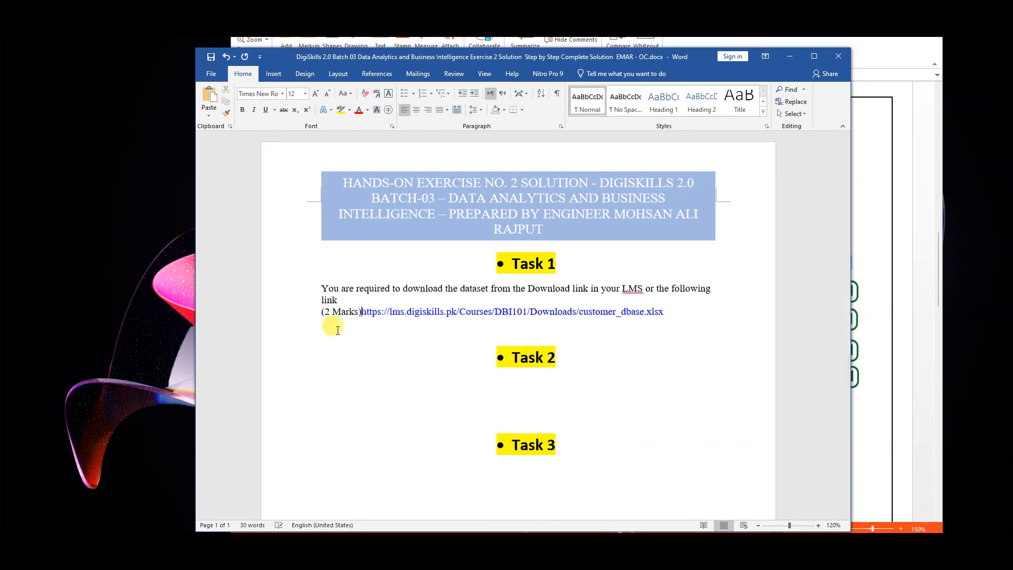
left_click(462, 93)
Step: Move "(2 Marks)" up beside the word "link" in the Task 1 text, and put the dataset link on its own line
left_click(368, 302)
key("Delete")
key("Delete")
key("Delete")
key("Delete")
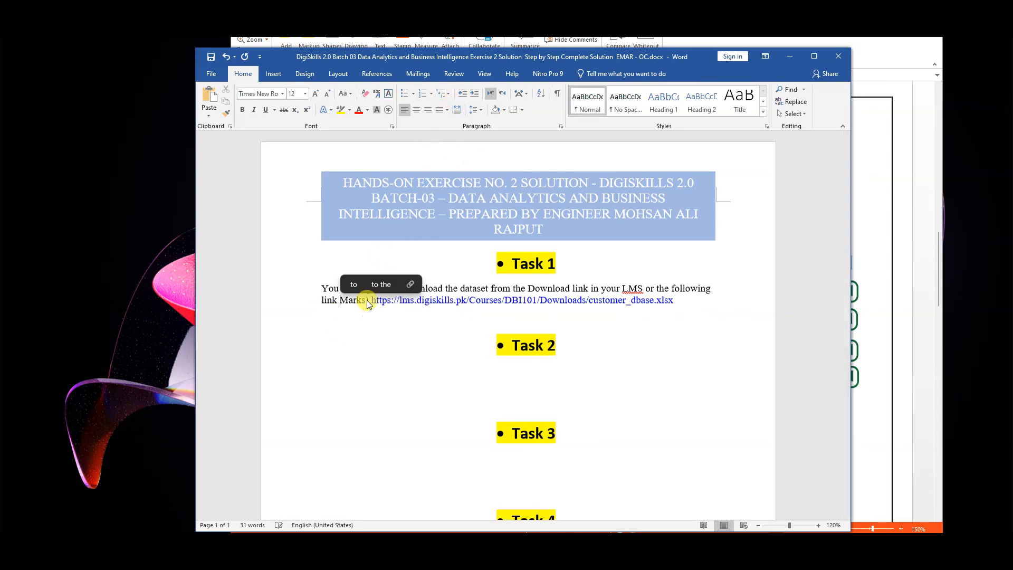
type("2")
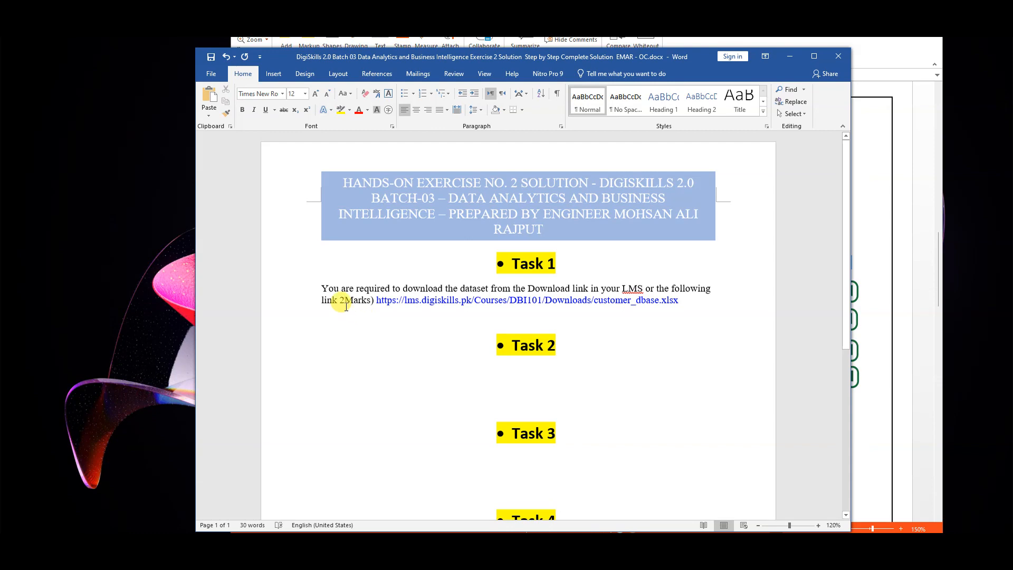
key("Left")
key("Left")
type("(")
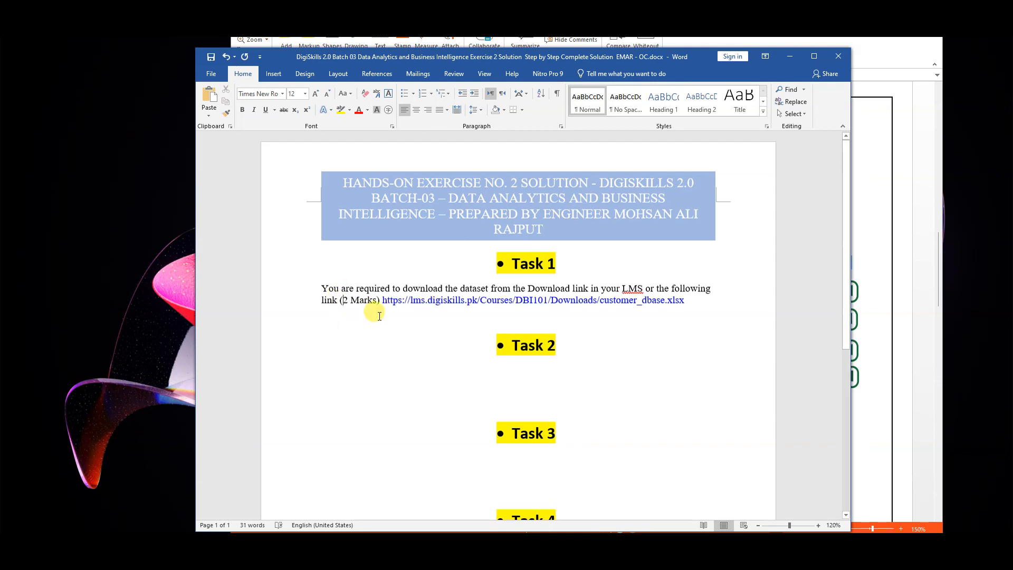
left_click(383, 300)
key("Return")
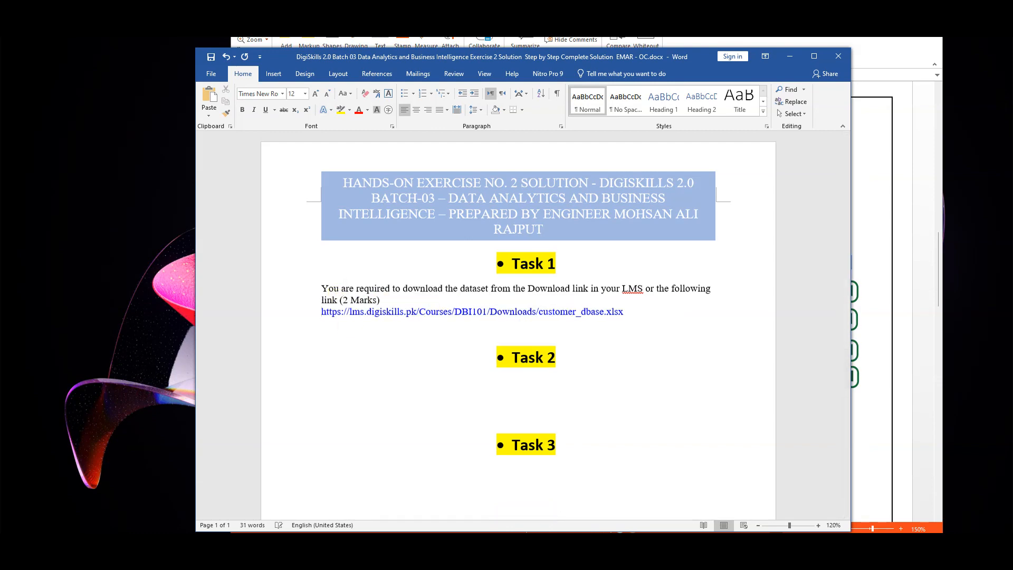
Step: Add an arrow bullet to the Task 1 paragraph and decrease its indent to align with the margin
left_click(405, 94)
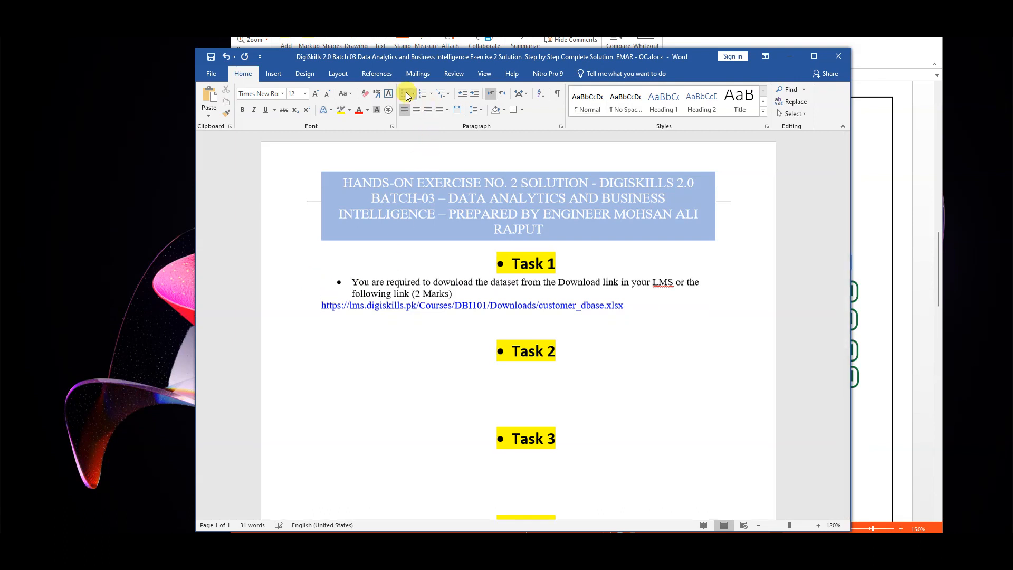
left_click(406, 94)
left_click(414, 94)
left_click(416, 183)
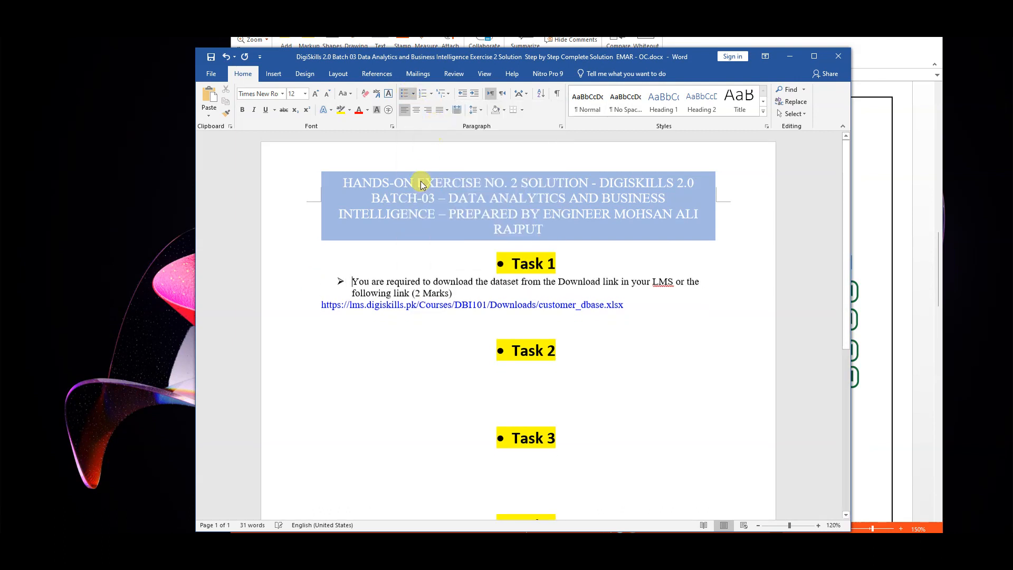
left_click(462, 96)
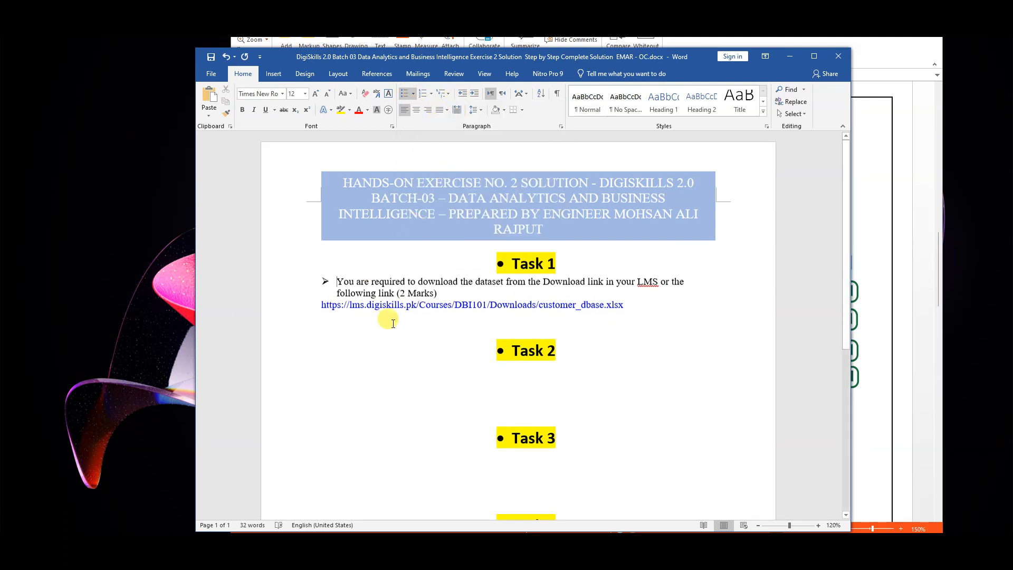
Step: Clear the spelling flag on "LMS" and set the whole document's font to Times New Roman
right_click(644, 281)
left_click(596, 357)
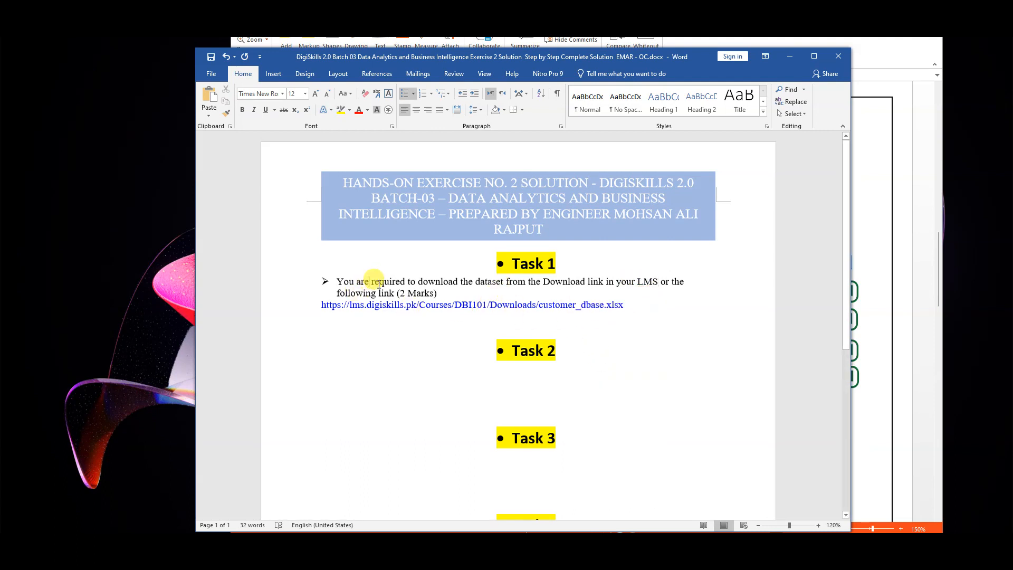
key("ctrl+a")
left_click(283, 94)
left_click(289, 169)
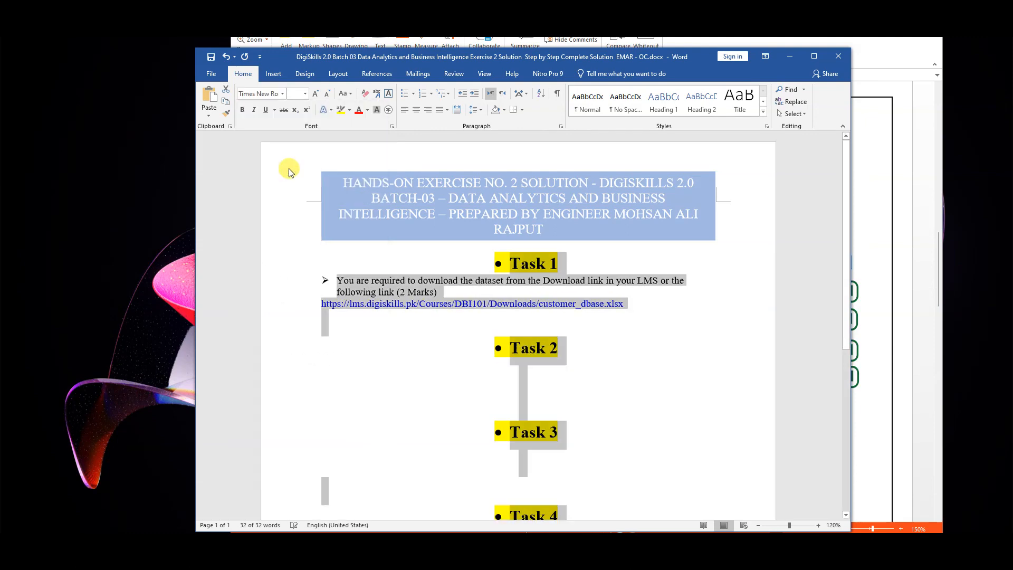
Step: Add an empty line below the Task 1 dataset link and insert the picture 1.jpg from the Pictures folder there
left_click(442, 281)
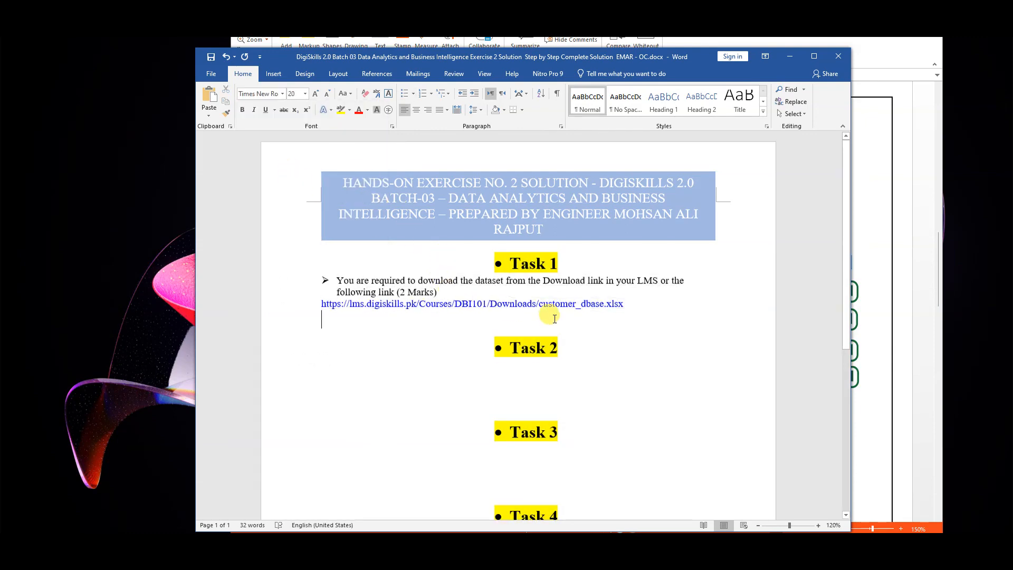
key("Return")
left_click(273, 73)
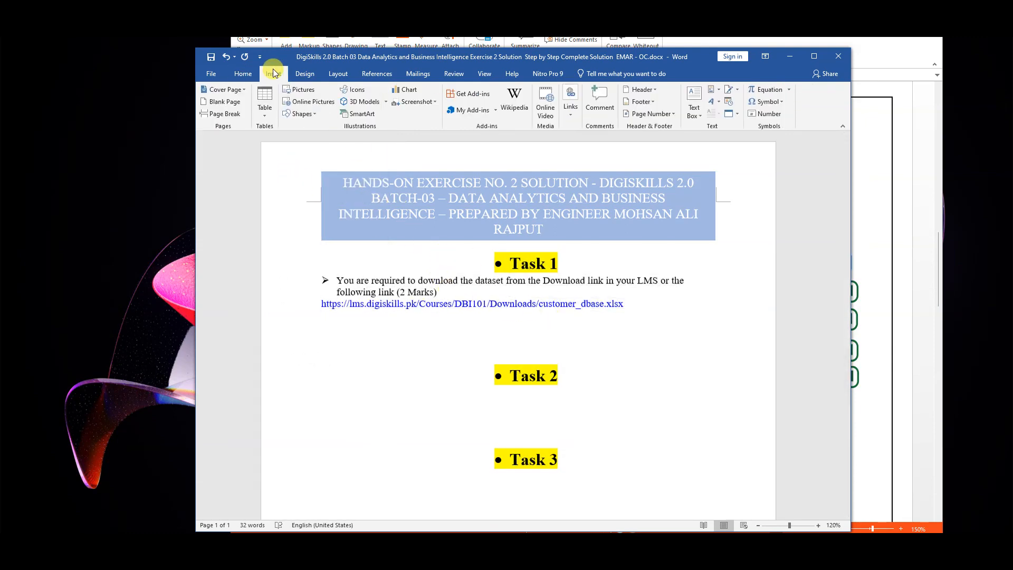
left_click(295, 89)
left_click(560, 147)
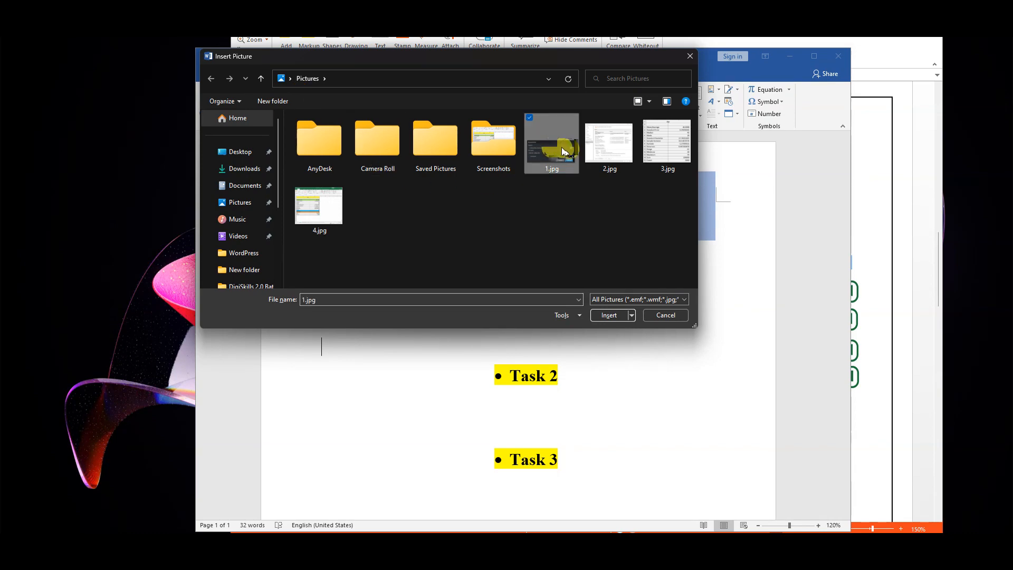
left_click(610, 315)
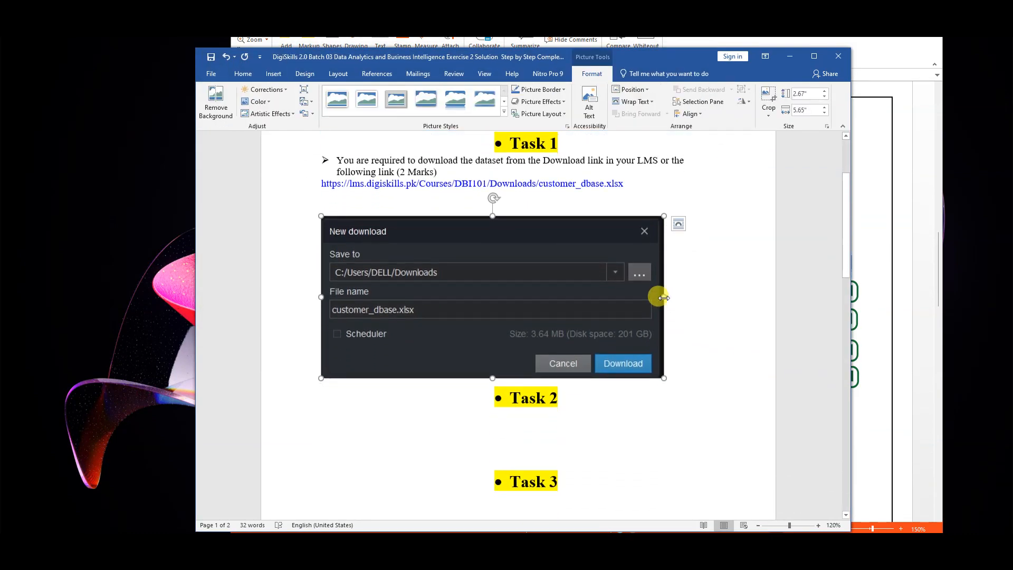
Step: Stretch the Task 1 download screenshot freehand to about 6.7" wide and 3.77" high
left_click_drag(668, 296, 727, 296)
scroll(595, 278, "down", 2)
right_click(508, 253)
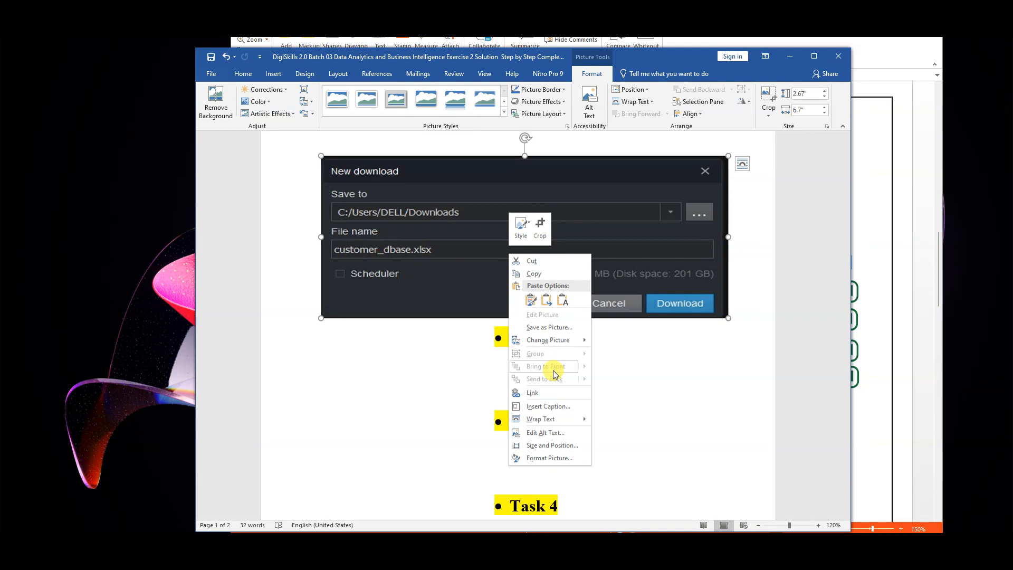
left_click(496, 291)
left_click_drag(525, 318, 519, 384)
scroll(519, 367, "up", 3)
Step: Add an empty line between the Task 1 screenshot and the Task 2 heading
left_click(493, 285)
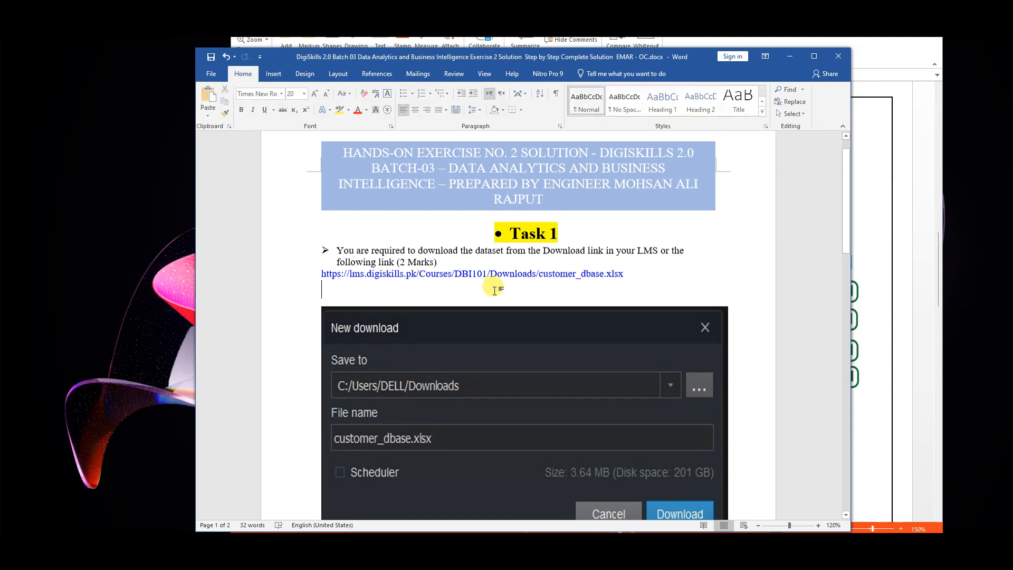
scroll(495, 290, "down", 5)
left_click(485, 287)
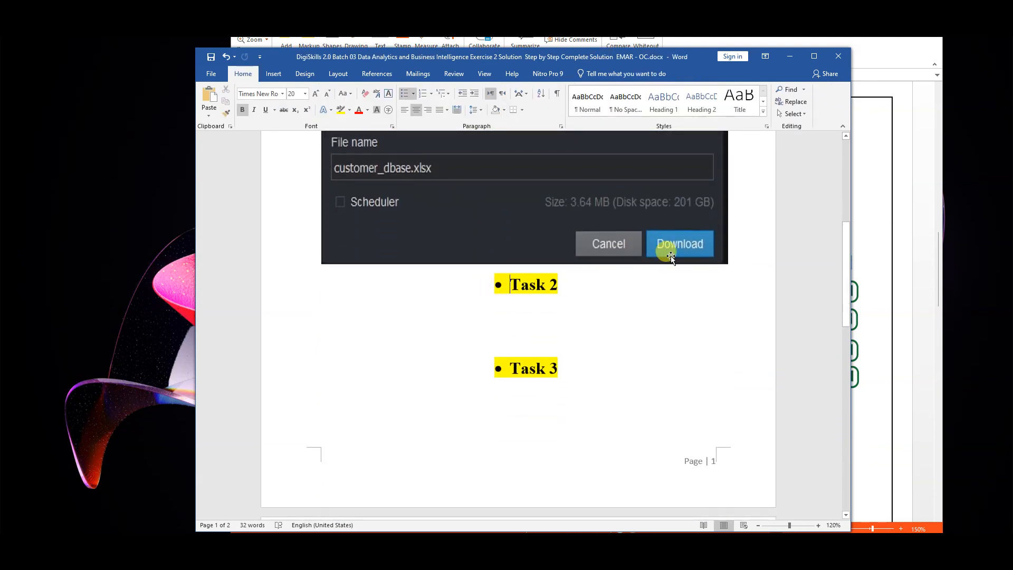
key("Up")
key("Return")
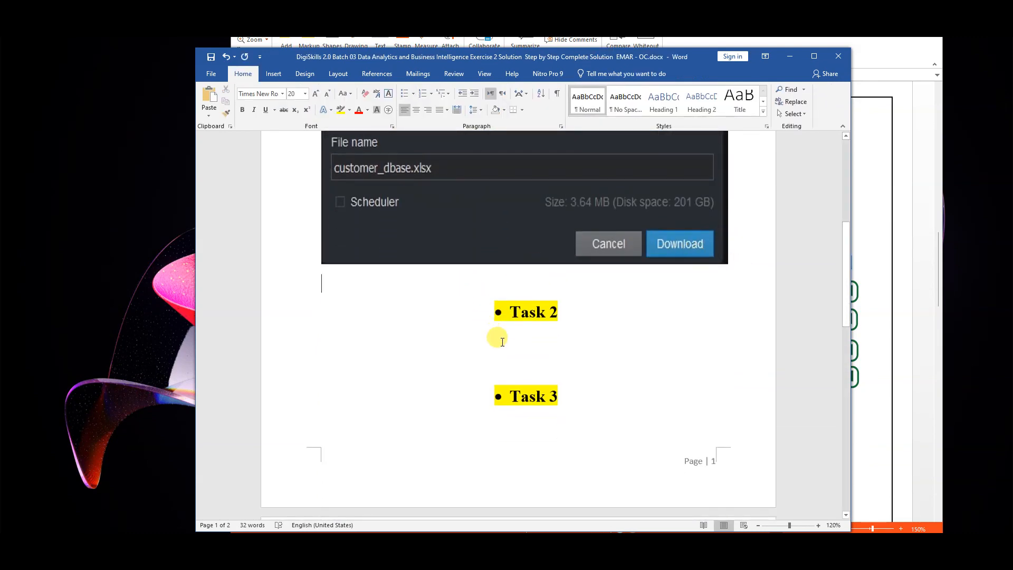
Step: Copy the task 2 text about adding Analysis ToolPack from the PDF and paste it below Word's Task 2 heading
left_click(530, 329)
left_click(524, 337)
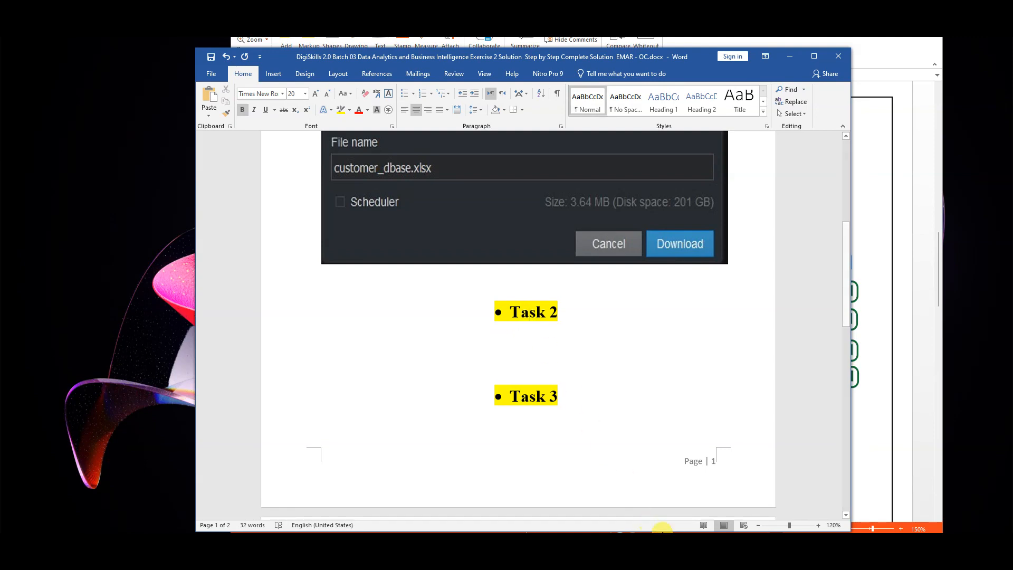
left_click(666, 553)
left_click_drag(340, 321, 713, 321)
right_click(658, 323)
left_click(674, 329)
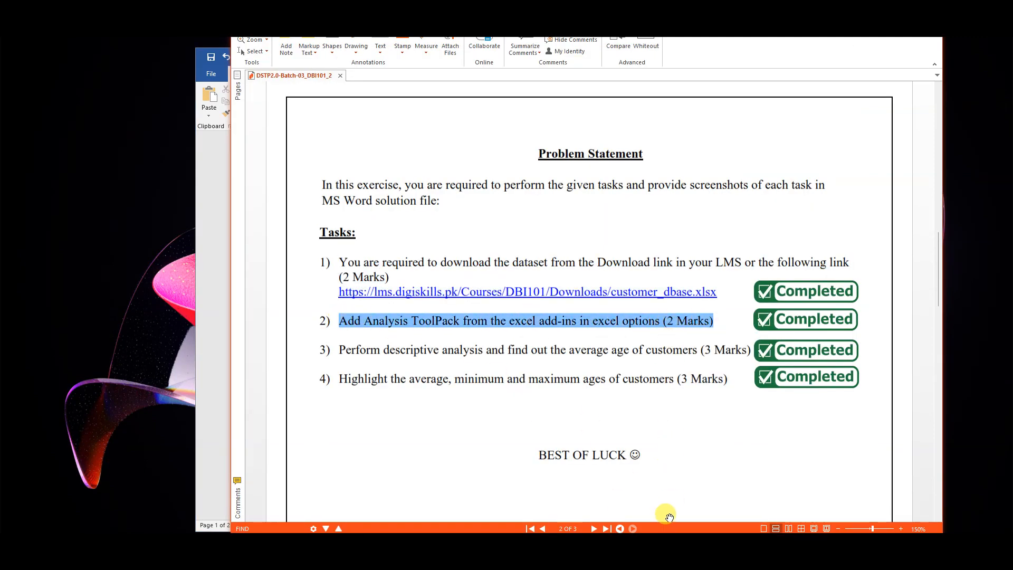
left_click(662, 551)
key("ctrl+v")
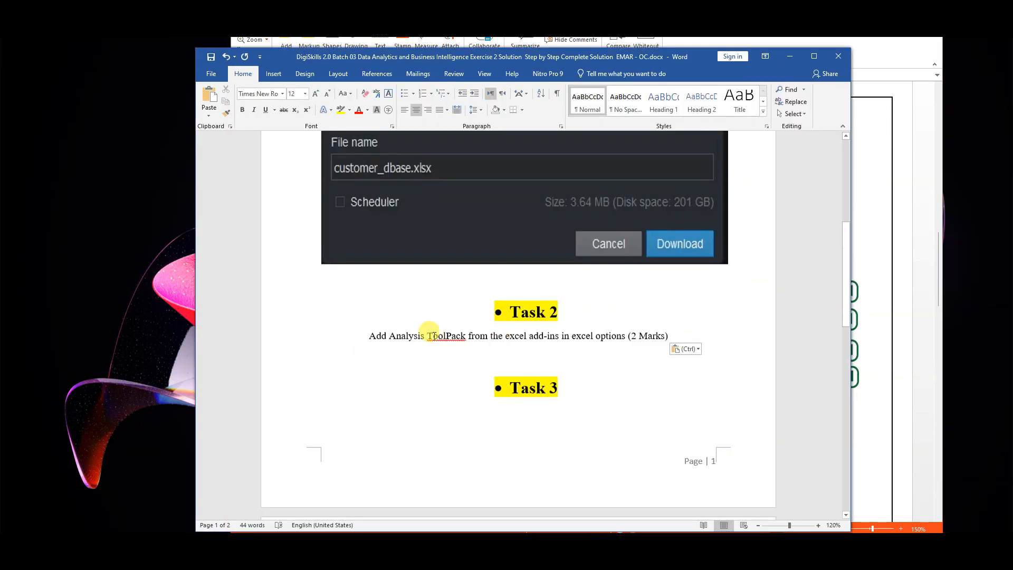
Step: Correct "ToolPack" to "ToolPak" in the Task 2 text and clear its spelling flag
right_click(445, 334)
left_click(457, 335)
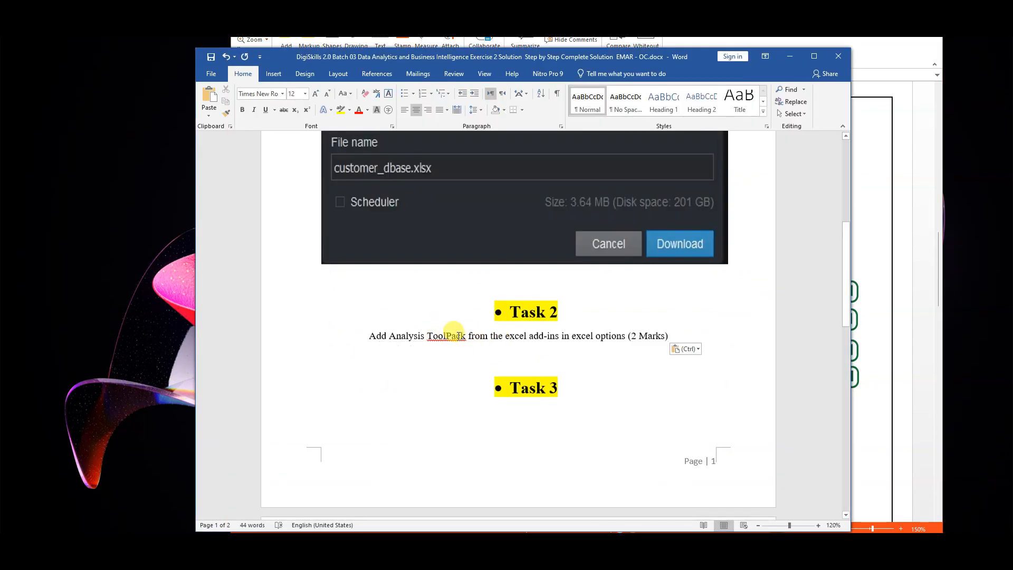
key("BackSpace")
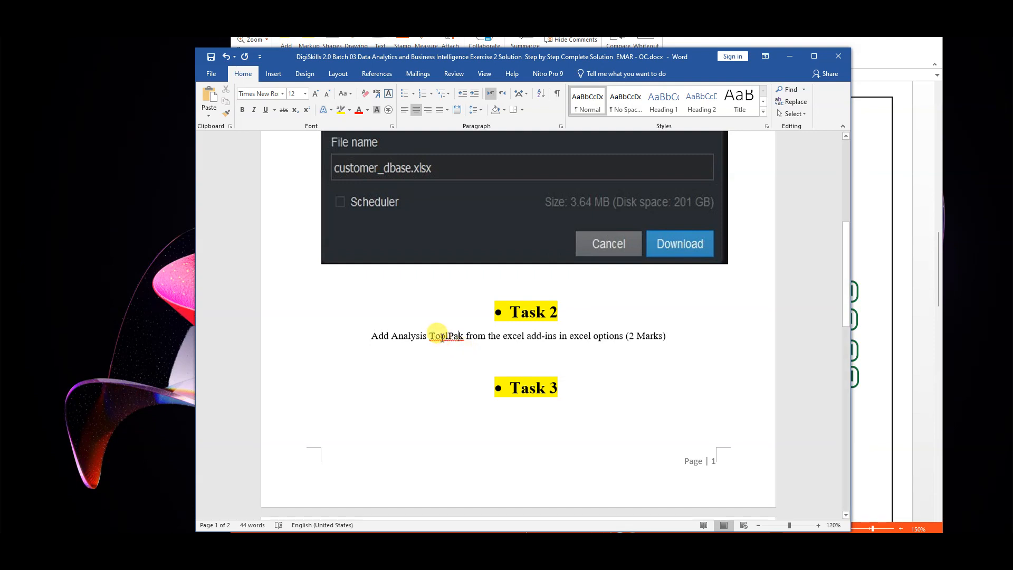
right_click(460, 340)
left_click(419, 374)
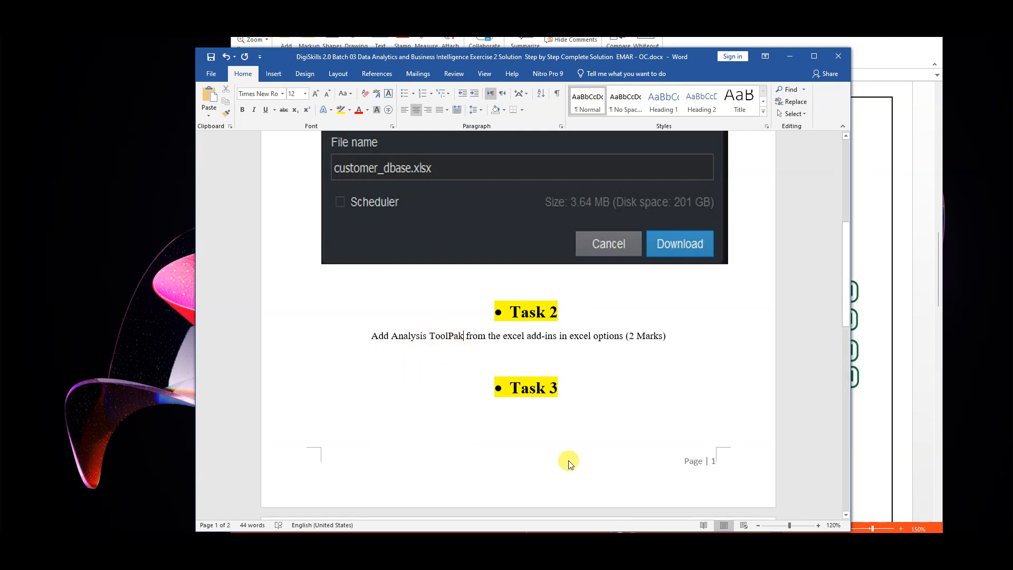
Step: Add an arrow bullet to the line "Add Analysis ToolPak from the excel add-ins in excel options (2 Marks)"
scroll(465, 324, "down", 1)
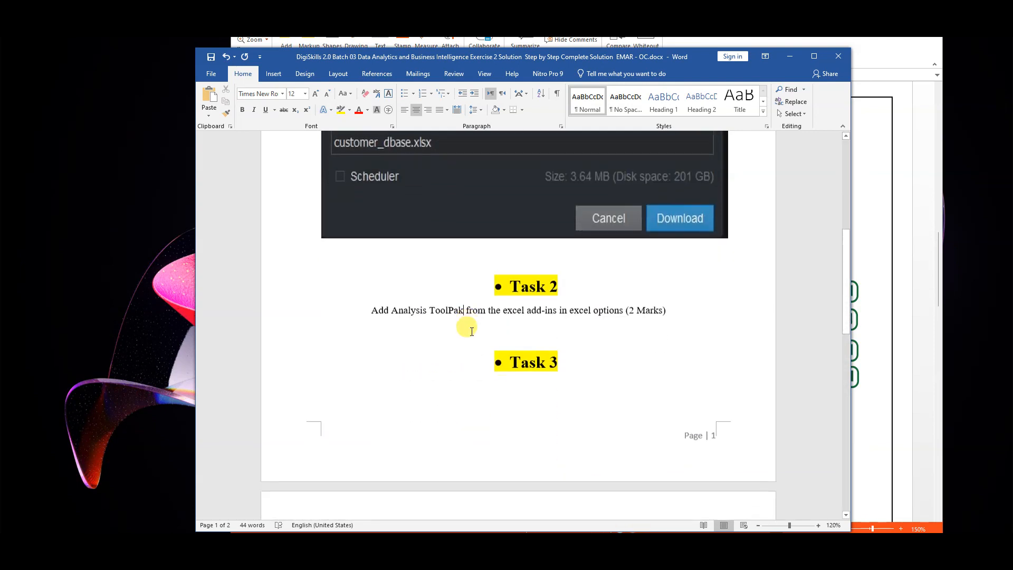
left_click(353, 296)
left_click(402, 97)
left_click(403, 99)
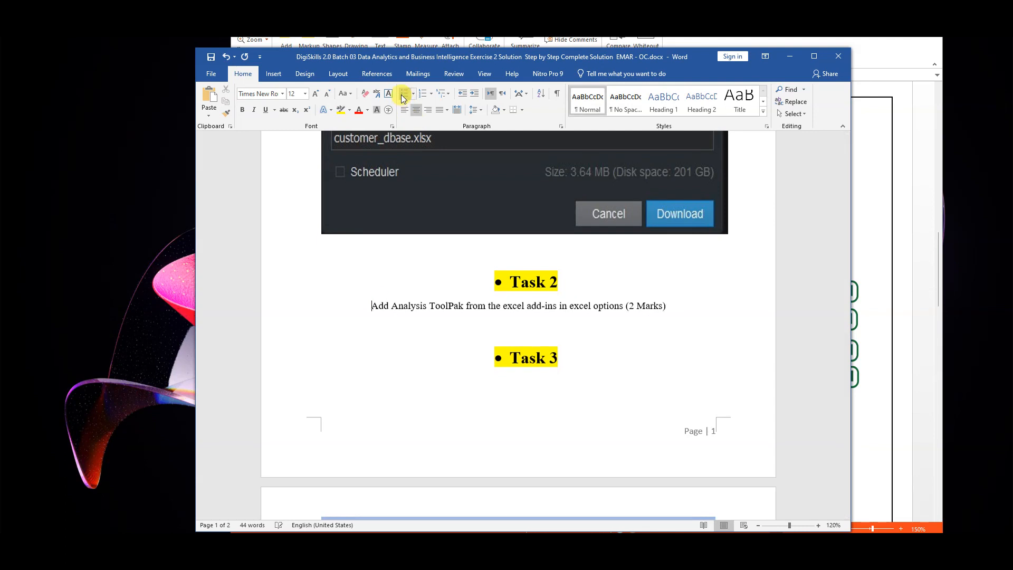
left_click(413, 97)
left_click(434, 124)
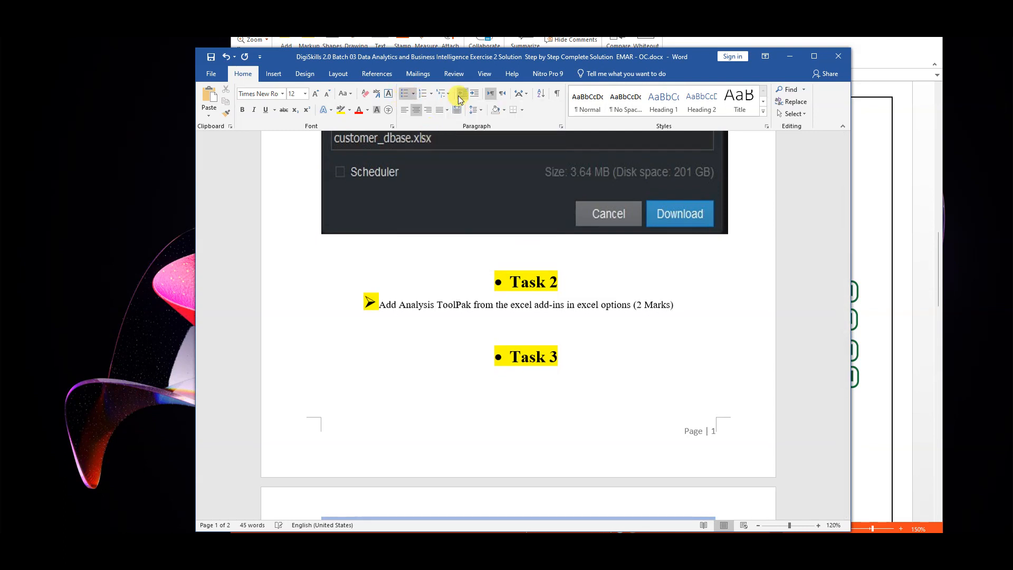
Step: Copy the Task 1 paragraph's formatting to the Task 2 arrow-bulleted line with Format Painter
scroll(459, 275, "up", 7)
scroll(448, 343, "down", 2)
left_click(370, 452)
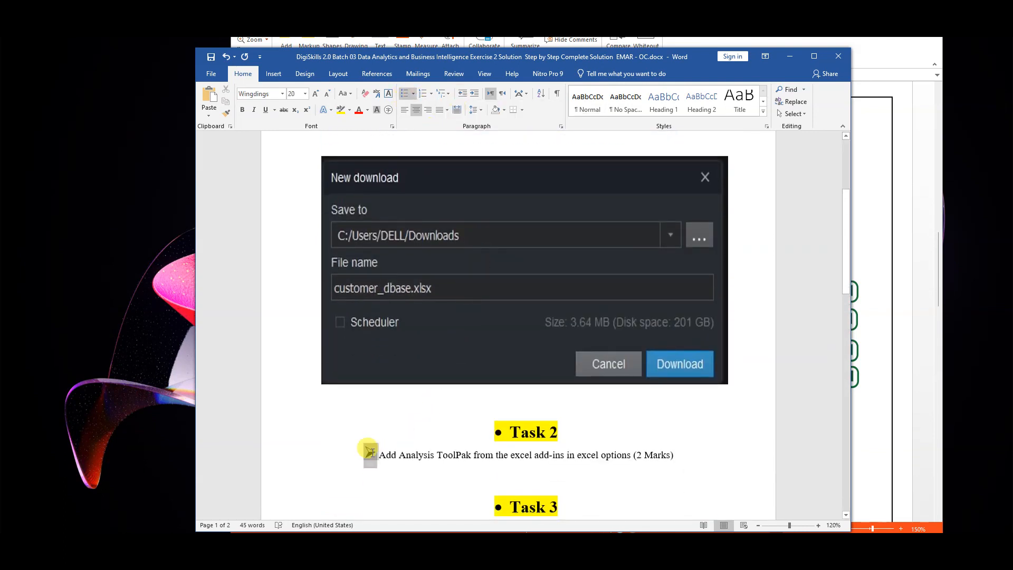
scroll(397, 410, "up", 3)
scroll(457, 352, "down", 3)
scroll(458, 353, "up", 3)
left_click(334, 220)
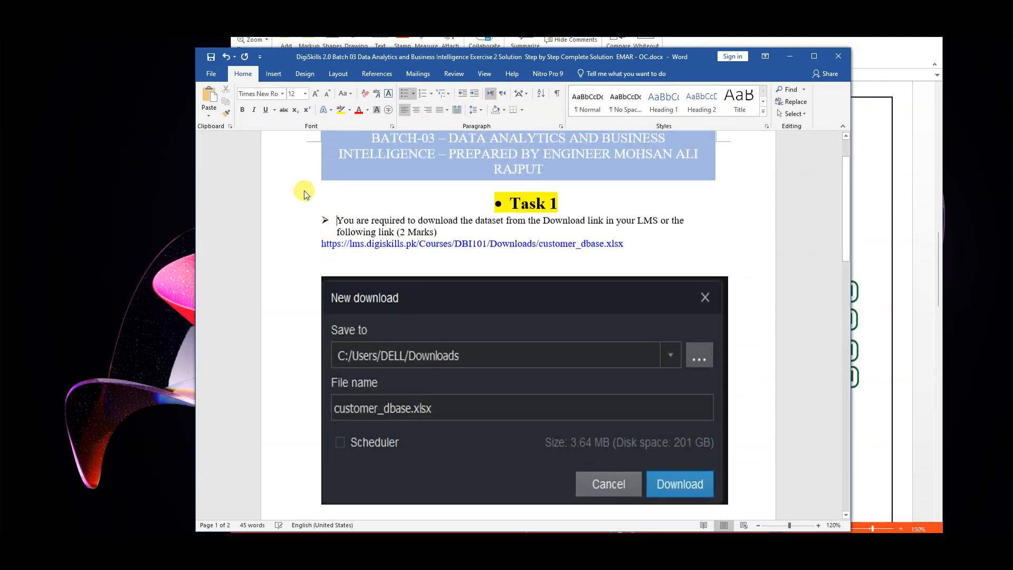
left_click(224, 115)
scroll(369, 295, "down", 5)
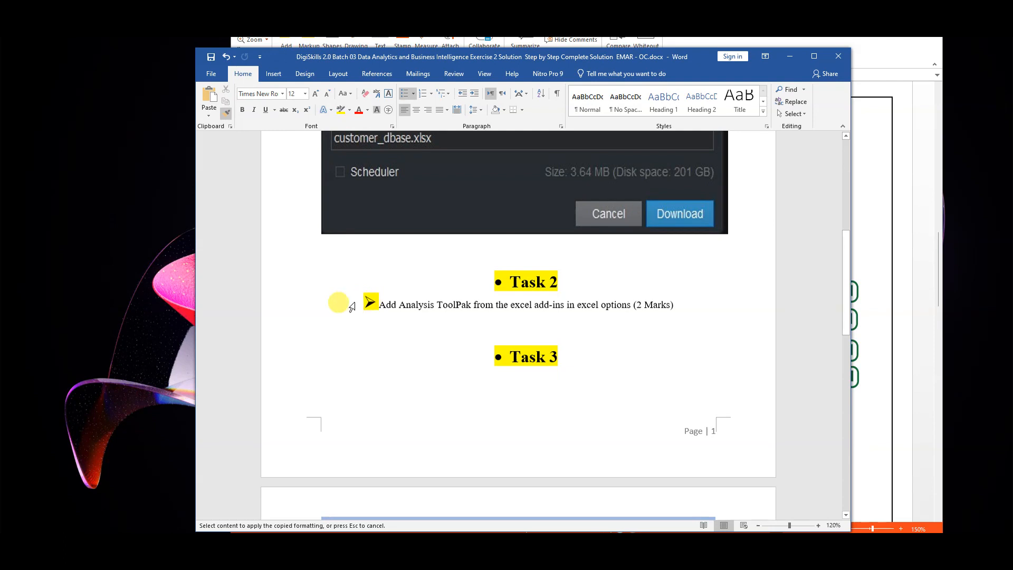
left_click(359, 304)
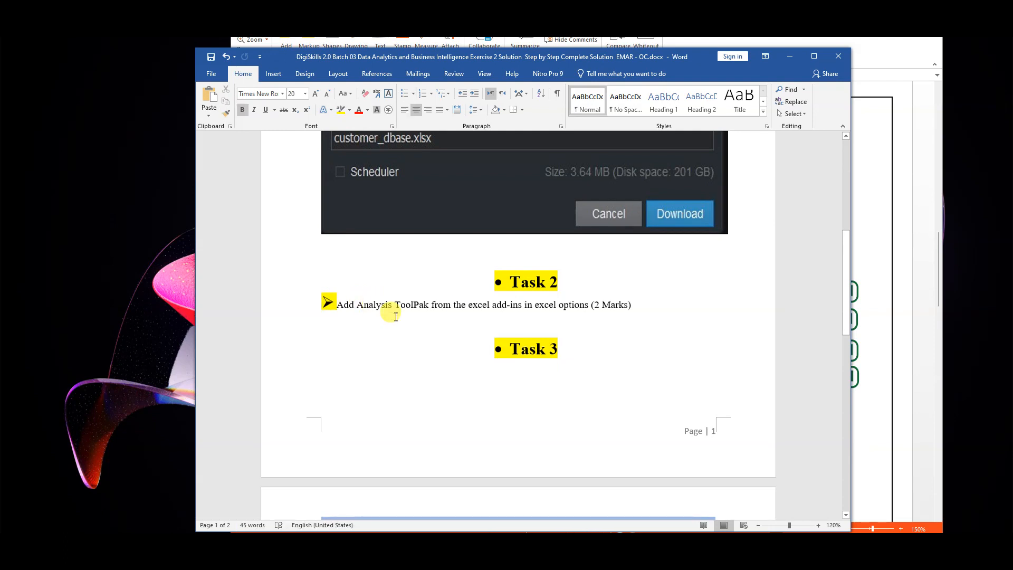
Step: Add empty lines below the Task 2 text and insert the picture 2.jpg from the Pictures folder there
key("Return")
key("Return")
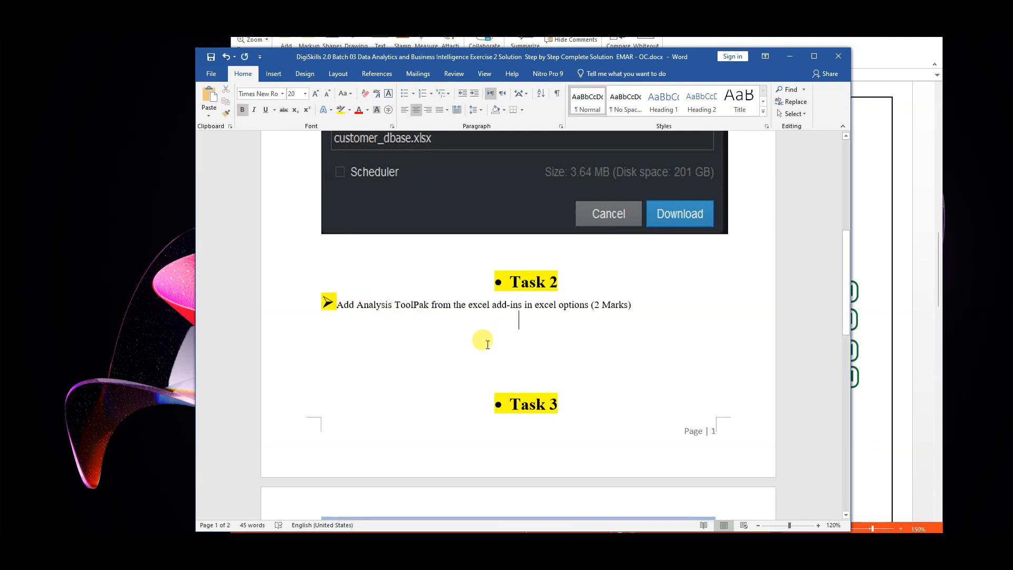
left_click(273, 74)
left_click(297, 90)
left_click(606, 140)
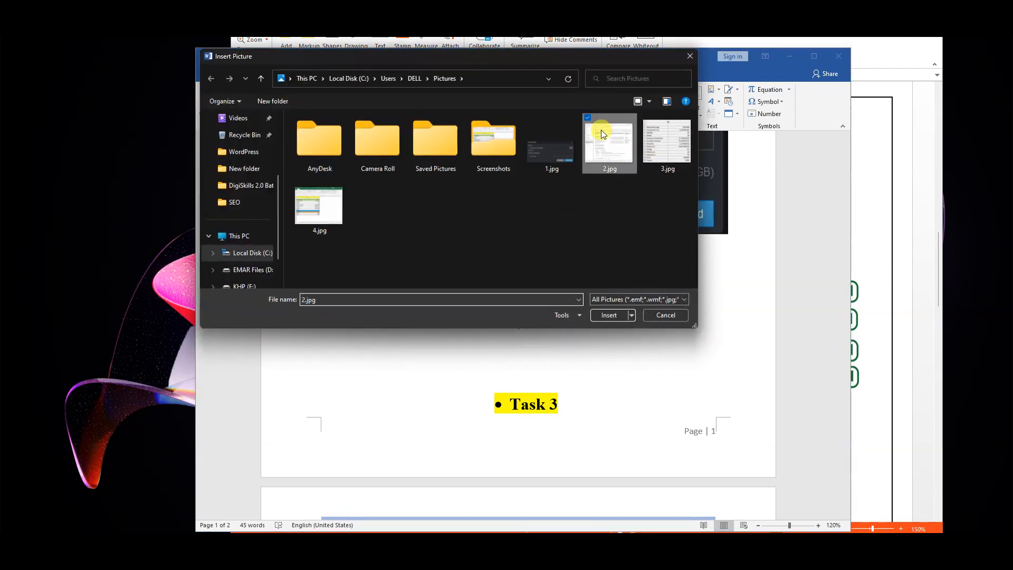
left_click(606, 313)
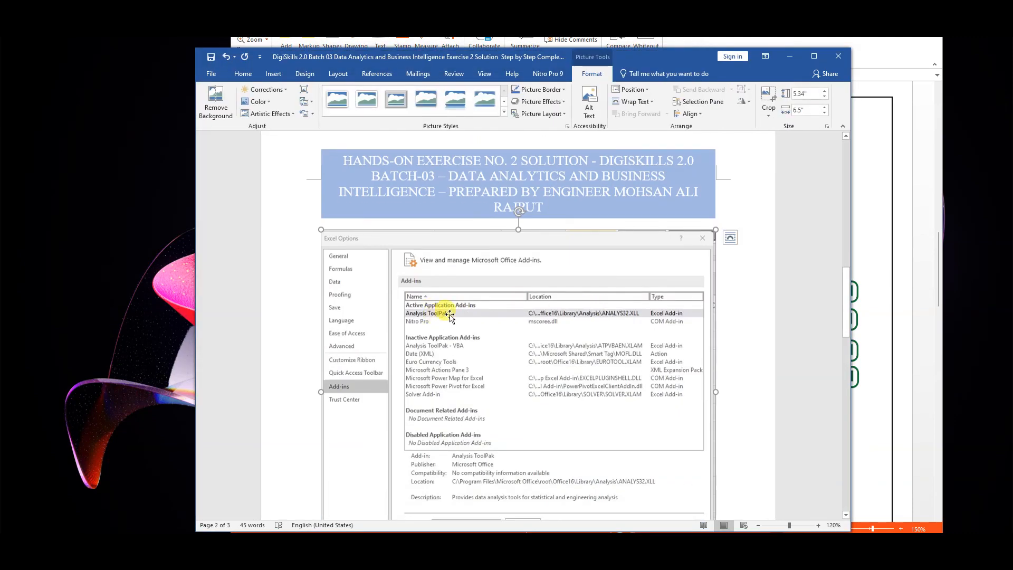
Step: Unlock the aspect ratio of the Task 1 download screenshot and set its size to 4" high by 6" wide
scroll(525, 211, "up", 5)
left_click(524, 160)
left_click(797, 94)
left_click(827, 126)
left_click(427, 325)
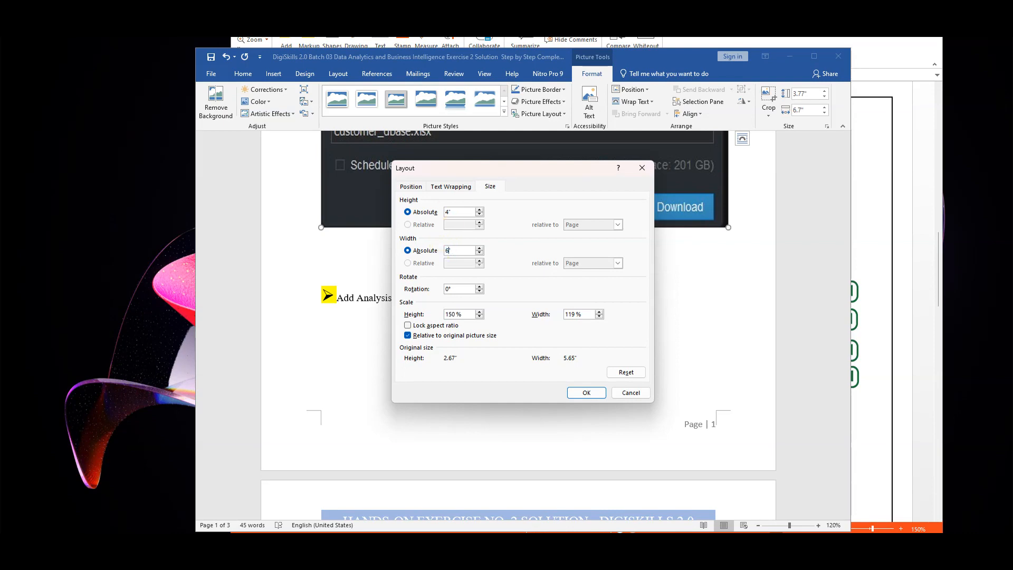
left_click(586, 392)
scroll(571, 308, "up", 5)
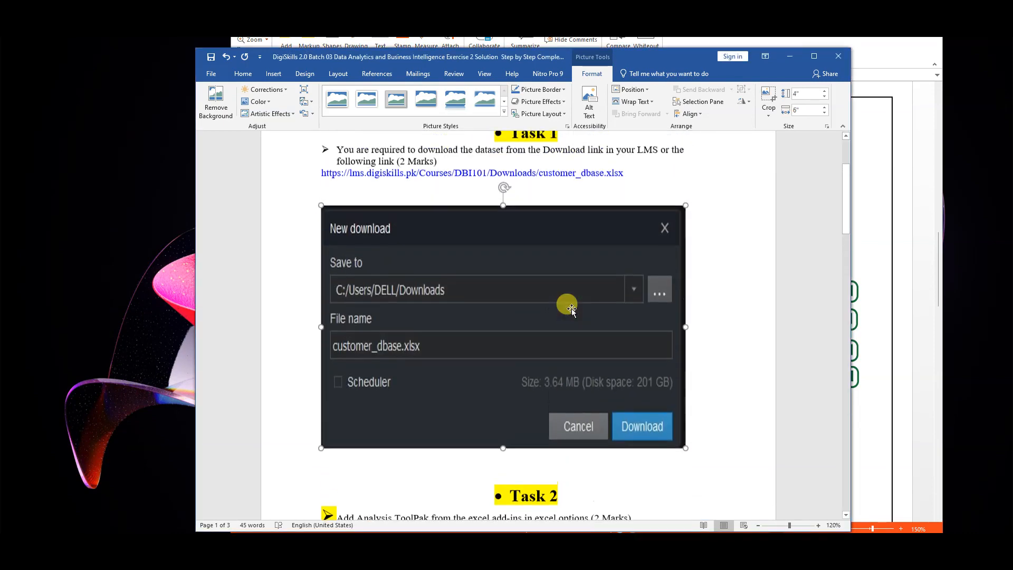
Step: Unlock the aspect ratio of the Task 2 Excel Options screenshot, size it 4" high by 6" wide, and save the document
scroll(571, 308, "down", 9)
left_click(575, 322)
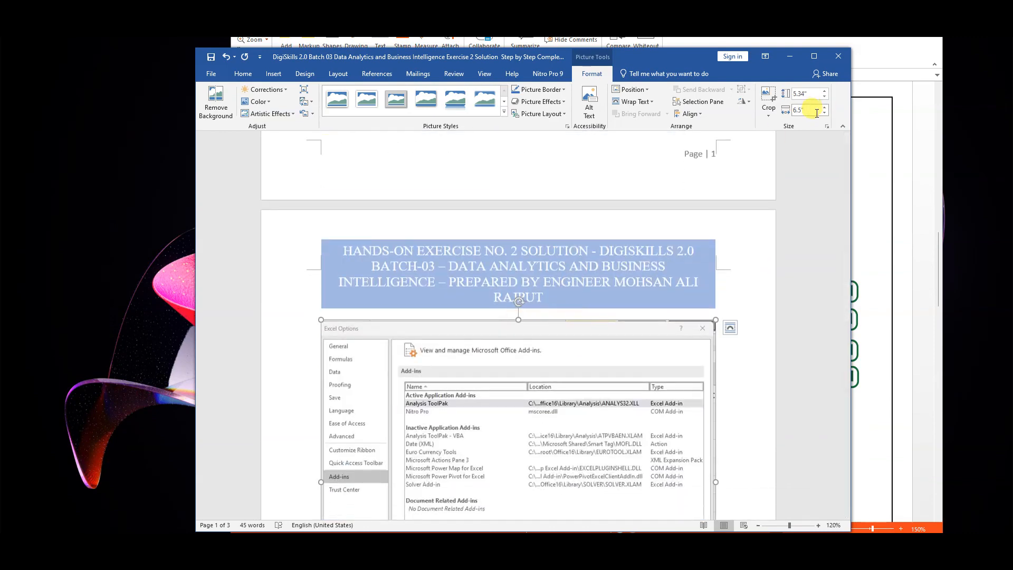
left_click(826, 126)
left_click(411, 323)
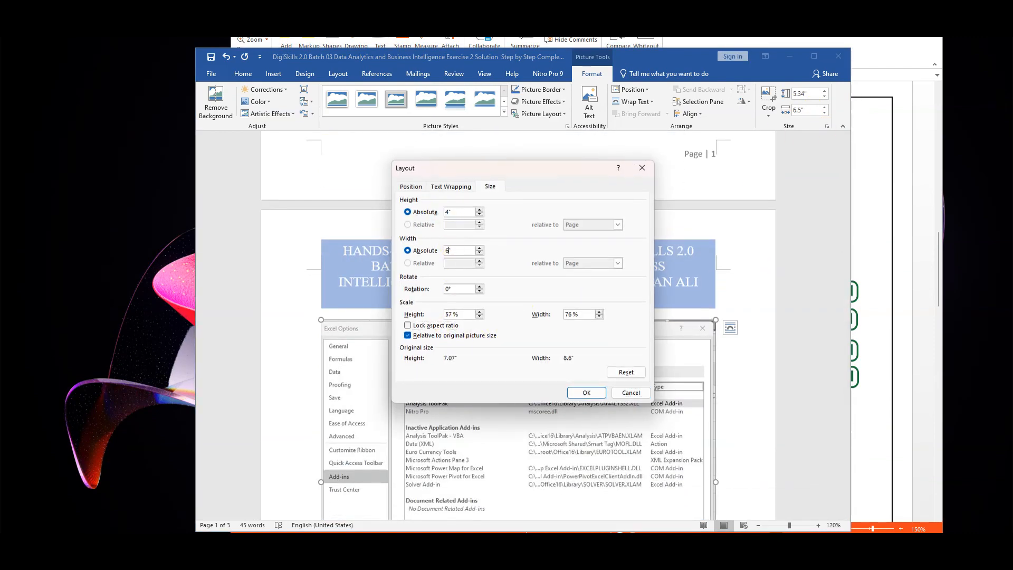
left_click(586, 392)
scroll(516, 361, "down", 3)
scroll(515, 362, "up", 3)
scroll(517, 348, "down", 3)
scroll(517, 348, "down", 1)
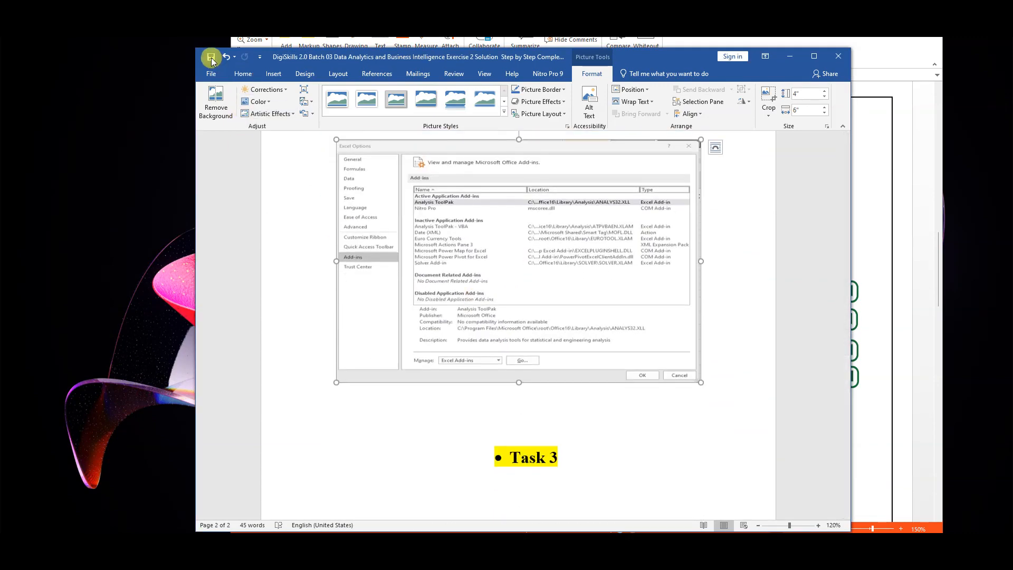
left_click(211, 59)
Step: Left-align the empty line below the Task 3 heading and paste the third task's sentence from the exercise PDF there
scroll(481, 324, "down", 2)
left_click(499, 310)
scroll(499, 309, "down", 1)
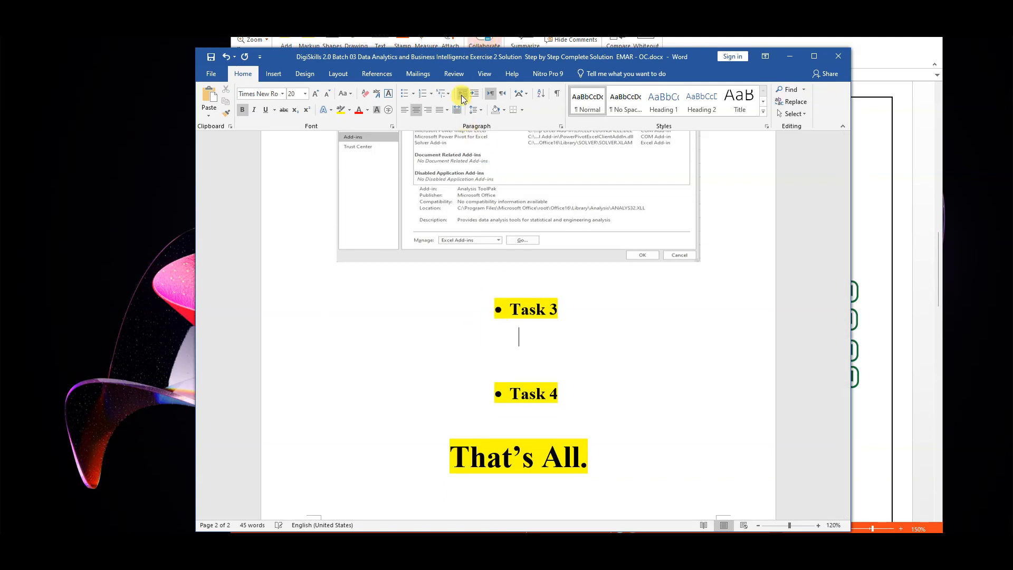
left_click(407, 115)
key("alt+Tab")
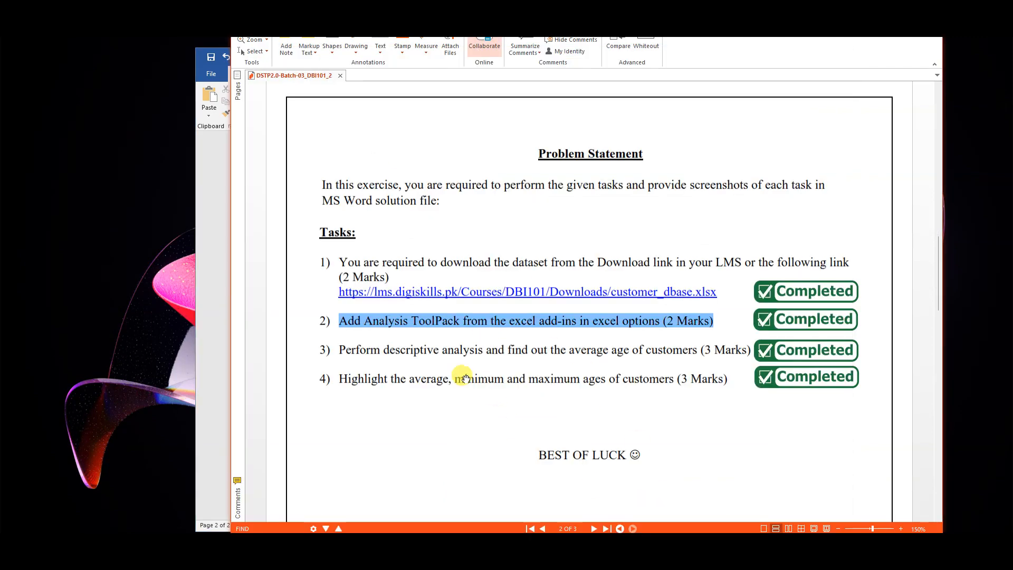
left_click_drag(340, 300, 740, 304)
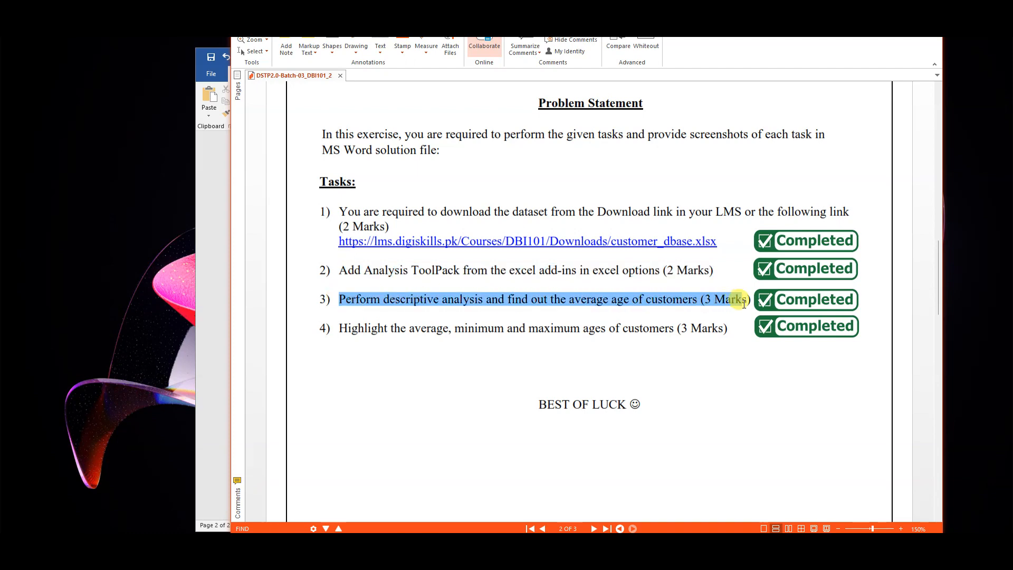
right_click(731, 301)
left_click(740, 304)
left_click(686, 549)
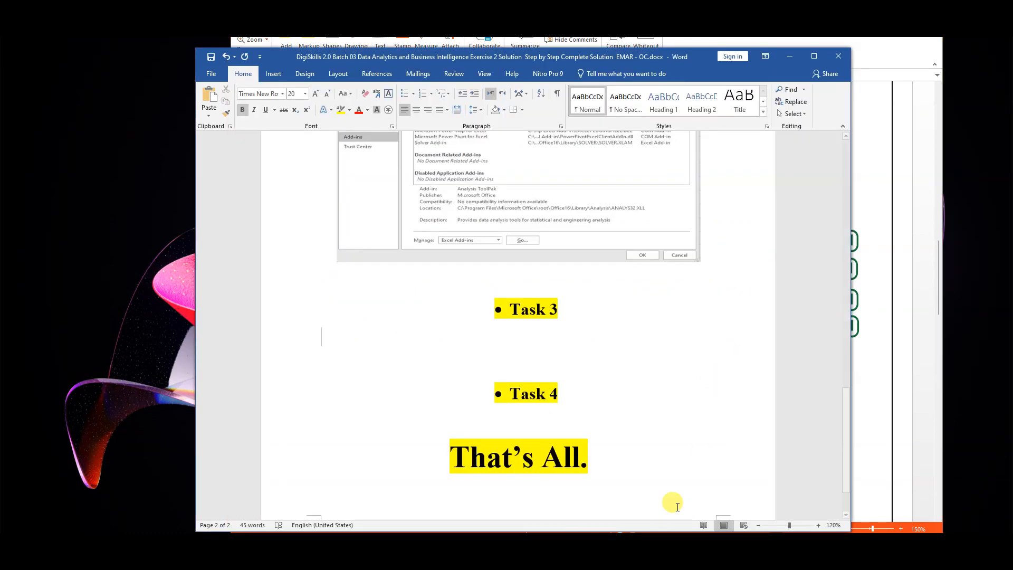
key("ctrl+v")
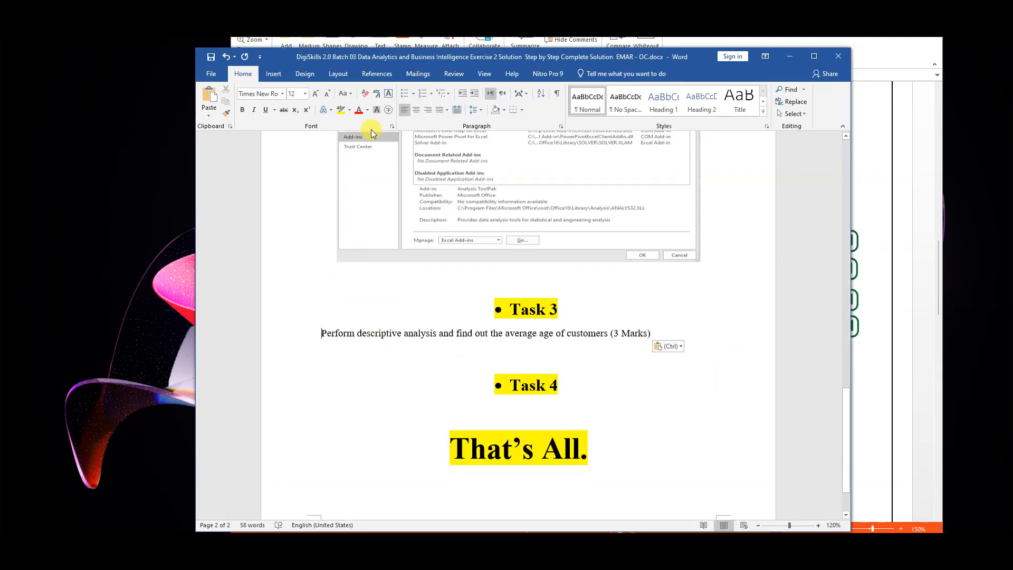
Step: Copy the Task 2 arrow bullet's formatting to the Task 3 sentence with Format Painter
scroll(362, 237, "up", 10)
left_click(328, 249)
left_click(225, 112)
scroll(296, 207, "down", 10)
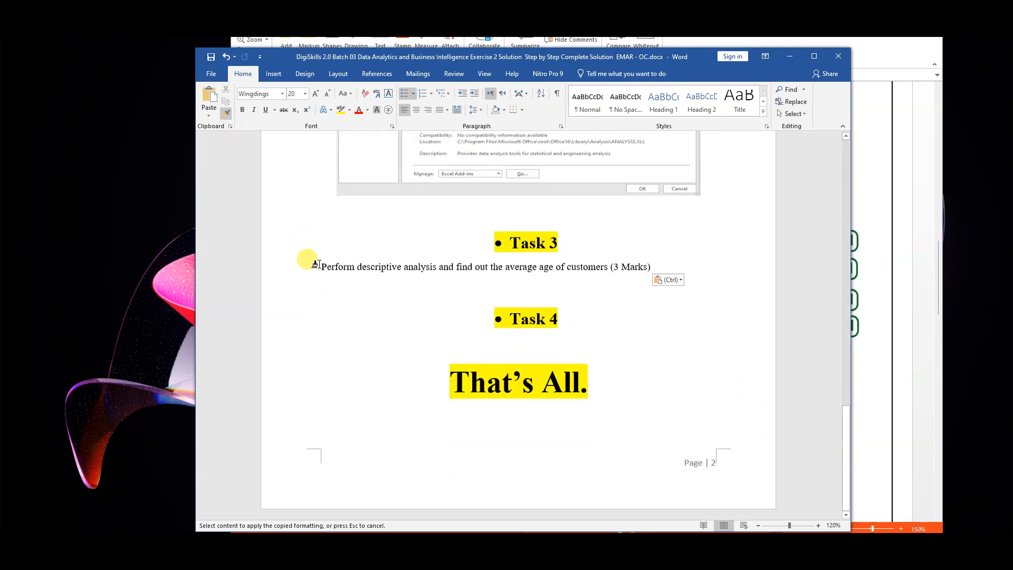
left_click(315, 264)
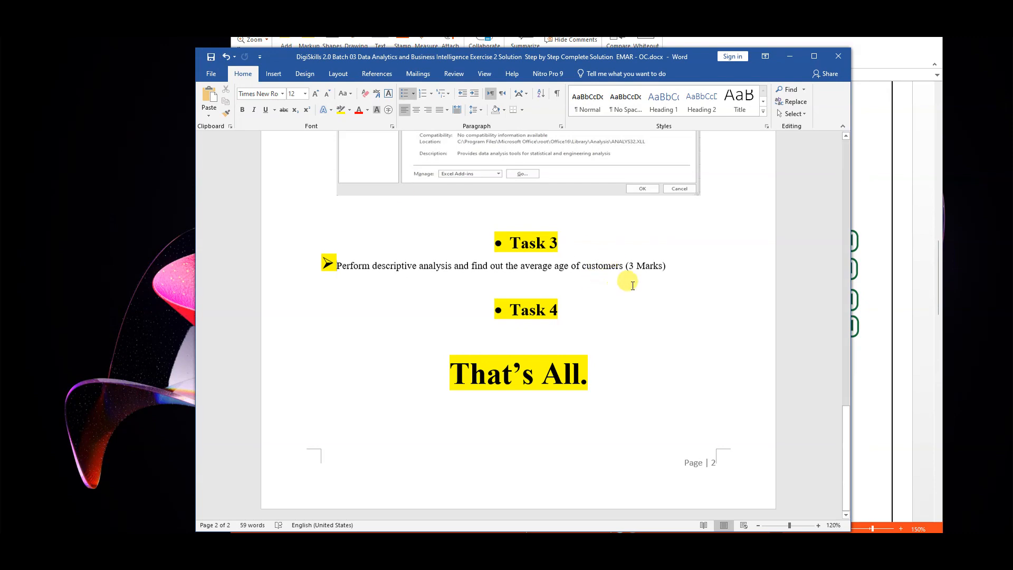
Step: Add an empty line below the Task 3 sentence and insert the statistics table picture 3.jpg from the Pictures folder
left_click(569, 284)
key("Return")
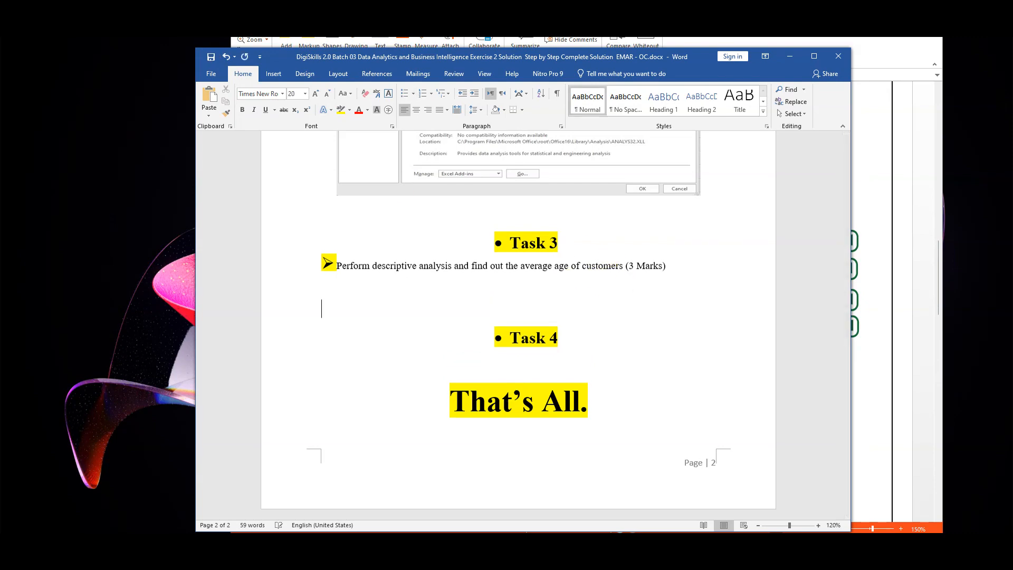
left_click(273, 73)
left_click(294, 93)
left_click(621, 155)
left_click(609, 314)
scroll(565, 301, "up", 10)
scroll(568, 306, "up", 1)
left_click_drag(373, 287, 623, 287)
scroll(581, 306, "down", 10)
scroll(583, 307, "up", 7)
scroll(585, 307, "down", 10)
scroll(584, 307, "down", 5)
Step: Unlock the aspect ratio of the Task 3 statistics picture and set its size to 4" high by 6" wide
left_click(531, 260)
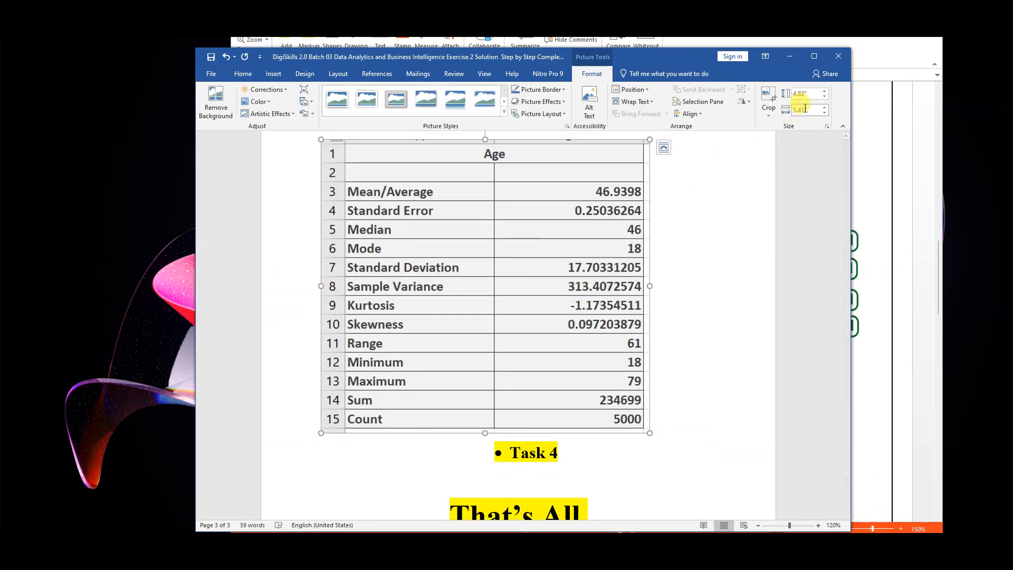
left_click(826, 127)
left_click(408, 325)
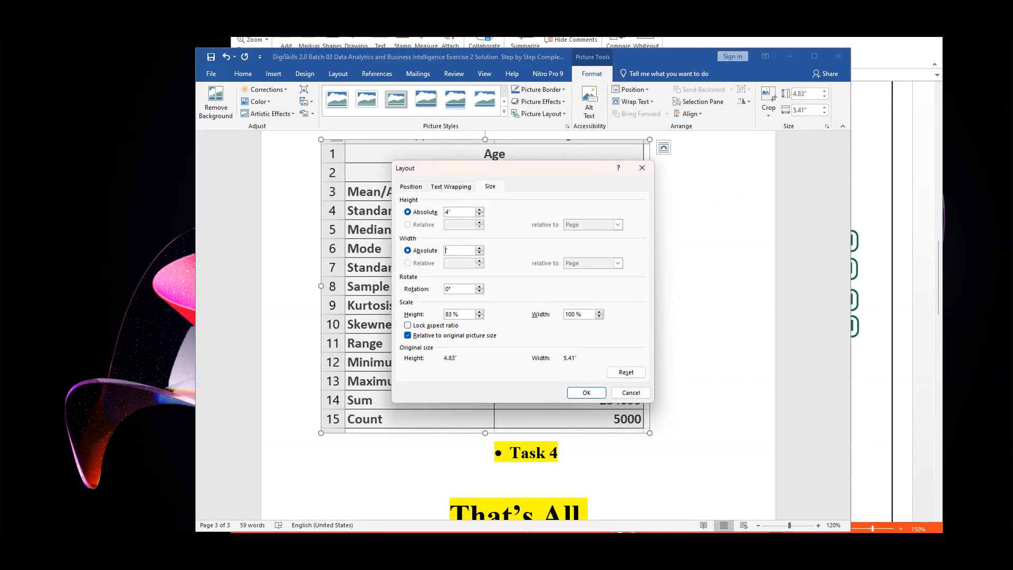
left_click(585, 392)
Step: Shorten the Task 3 statistics picture vertically while keeping its width
scroll(572, 378, "up", 3)
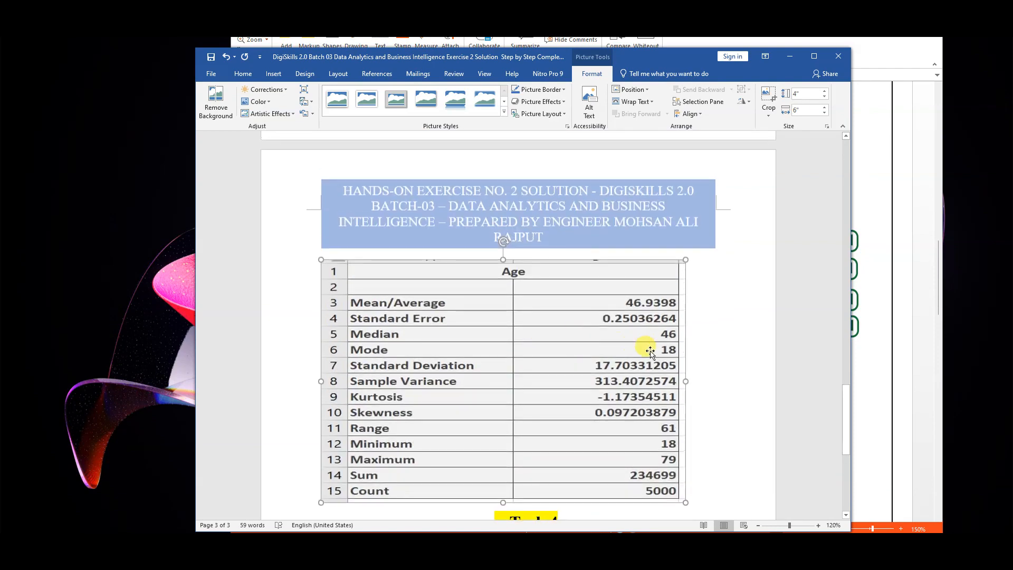
left_click(686, 351)
scroll(438, 300, "up", 6)
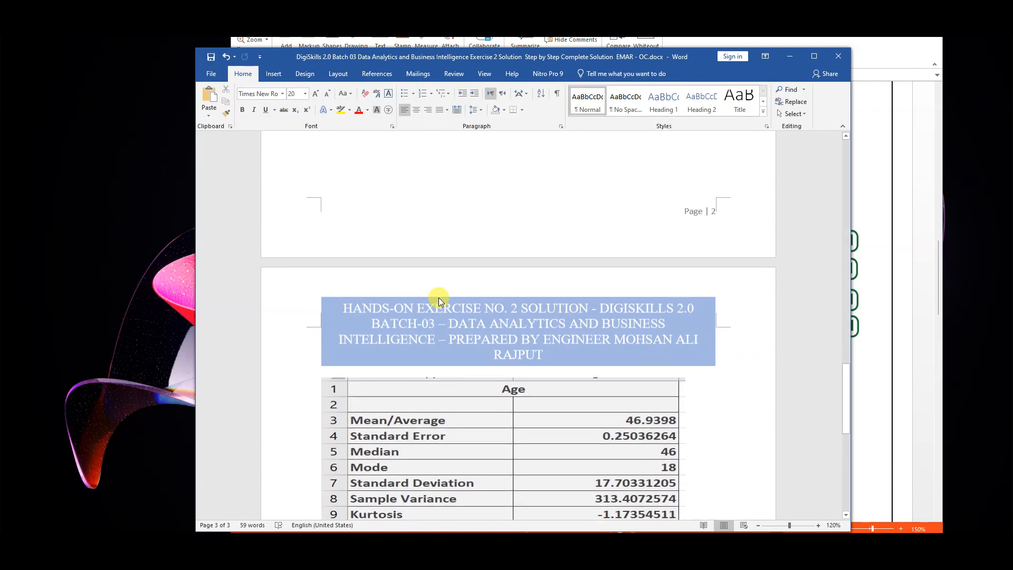
scroll(437, 301, "down", 4)
scroll(439, 298, "up", 9)
left_click(439, 297)
scroll(509, 380, "up", 1)
scroll(519, 377, "down", 8)
scroll(523, 374, "down", 1)
left_click(505, 437)
scroll(505, 437, "down", 4)
left_click_drag(505, 442, 518, 384)
scroll(520, 385, "up", 10)
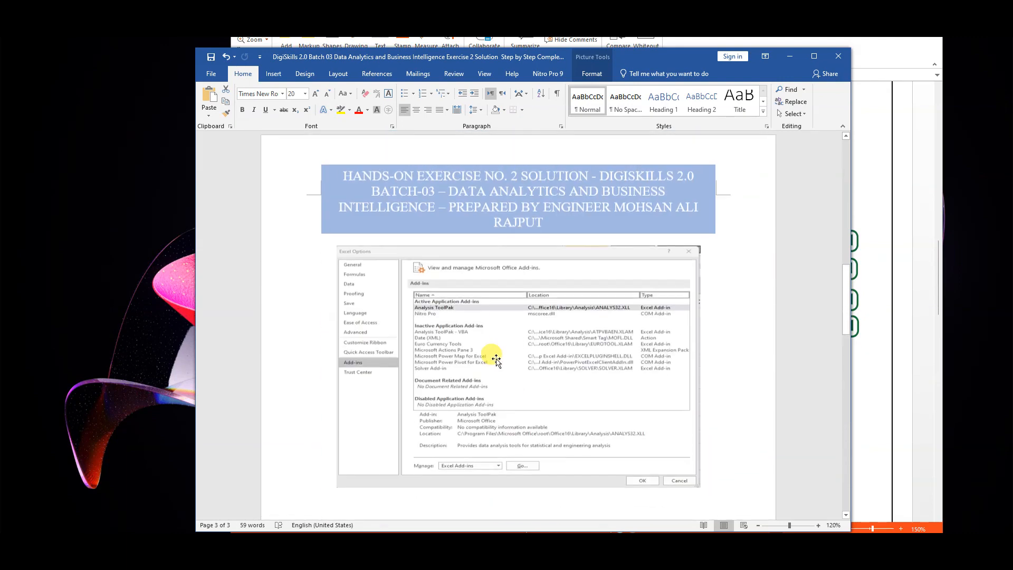
Step: Shorten the Task 2 Excel Options screenshot vertically and close the gap between it and the Task 3 heading
left_click(497, 360)
left_click_drag(519, 487, 522, 436)
scroll(514, 422, "down", 1)
left_click(508, 422)
scroll(509, 424, "down", 4)
scroll(511, 434, "down", 2)
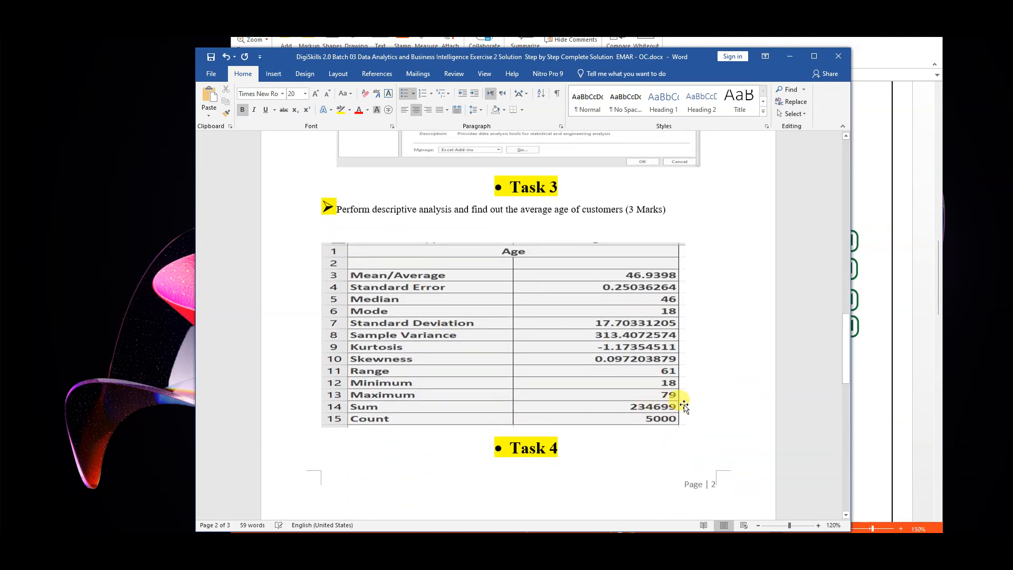
Step: Stretch the Task 3 statistics picture vertically to fill the rest of page 2
left_click(612, 407)
left_click_drag(504, 426, 506, 467)
scroll(506, 390, "down", 10)
Step: Add an empty line below the Task 4 heading and save the document
left_click(519, 306)
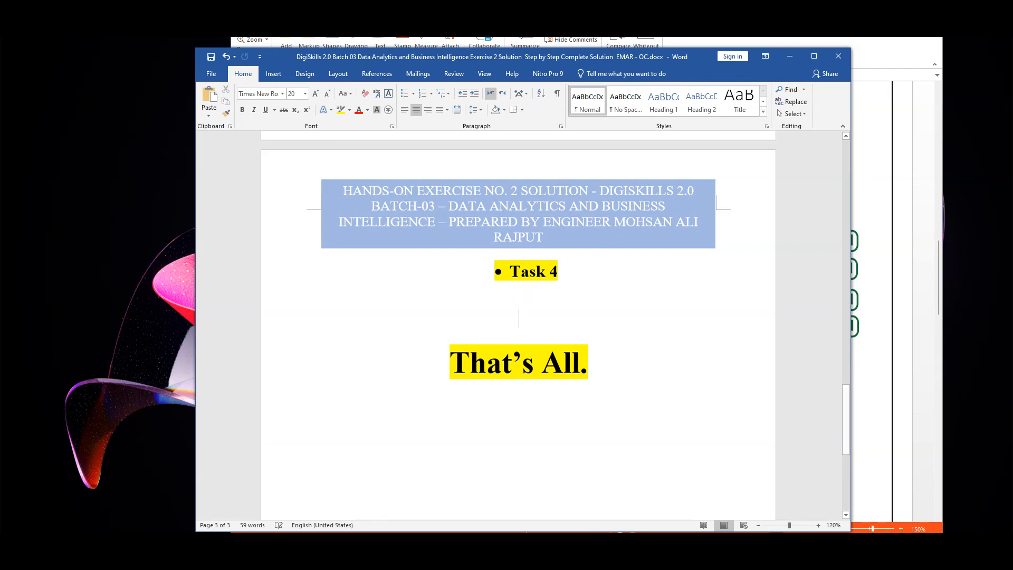
key("Return")
left_click(501, 294)
left_click(211, 57)
Step: Copy the fourth task's sentence from the exercise PDF and paste it below the Task 4 heading in the solution document
left_click(618, 532)
left_click_drag(336, 327, 725, 329)
right_click(703, 330)
left_click(715, 336)
left_click(636, 532)
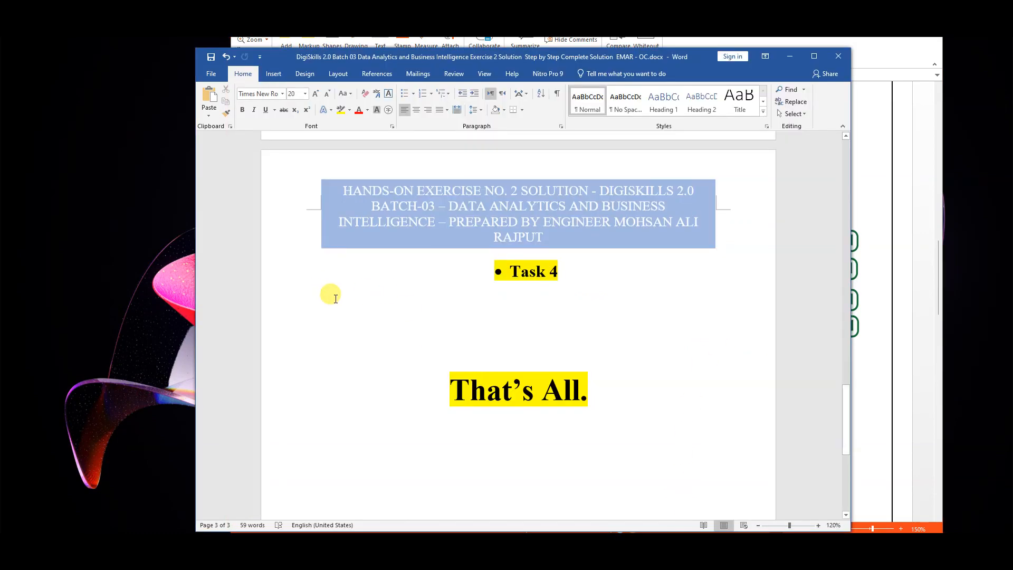
right_click(336, 299)
left_click(357, 340)
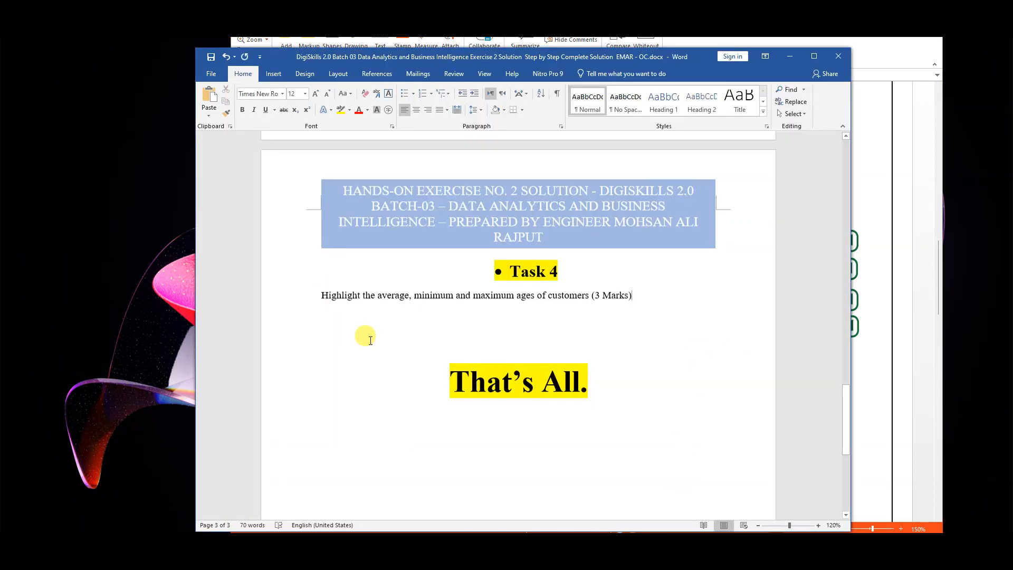
Step: Copy the Task 3 arrow bullet's formatting to the Task 4 sentence with Format Painter
scroll(324, 296, "up", 10)
left_click(328, 236)
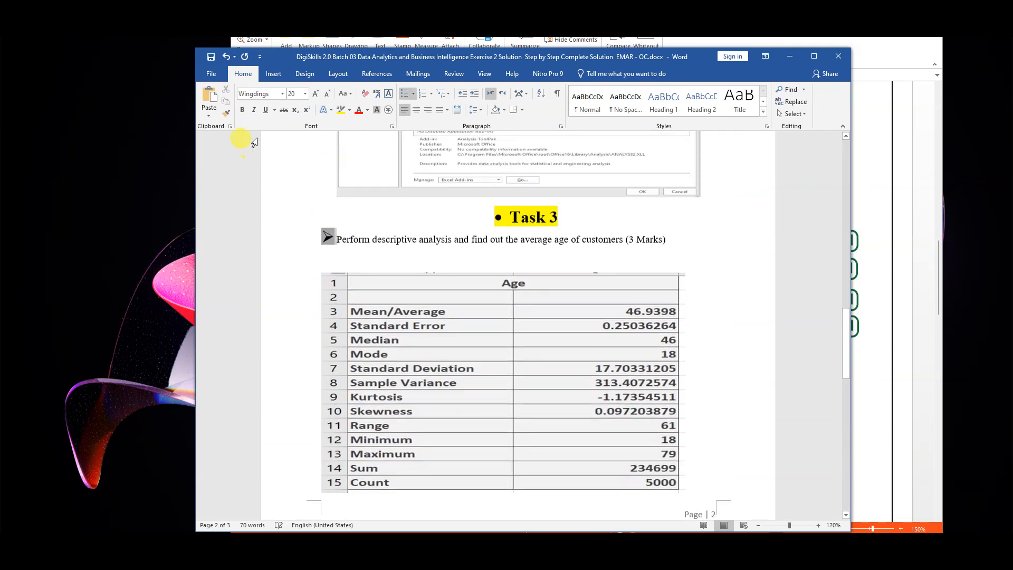
left_click(227, 113)
left_click_drag(191, 159, 128, 158)
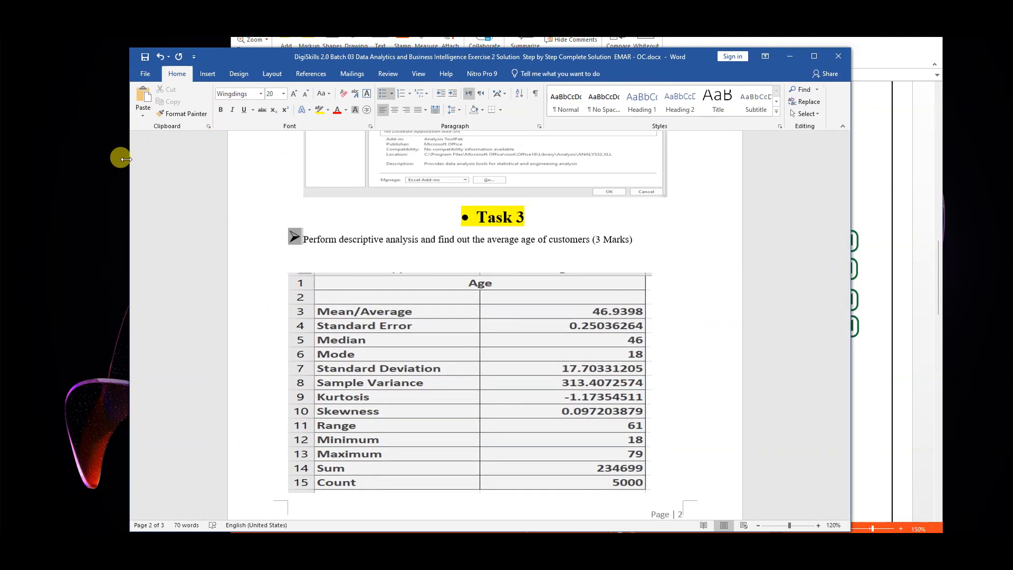
left_click(188, 116)
scroll(238, 181, "down", 9)
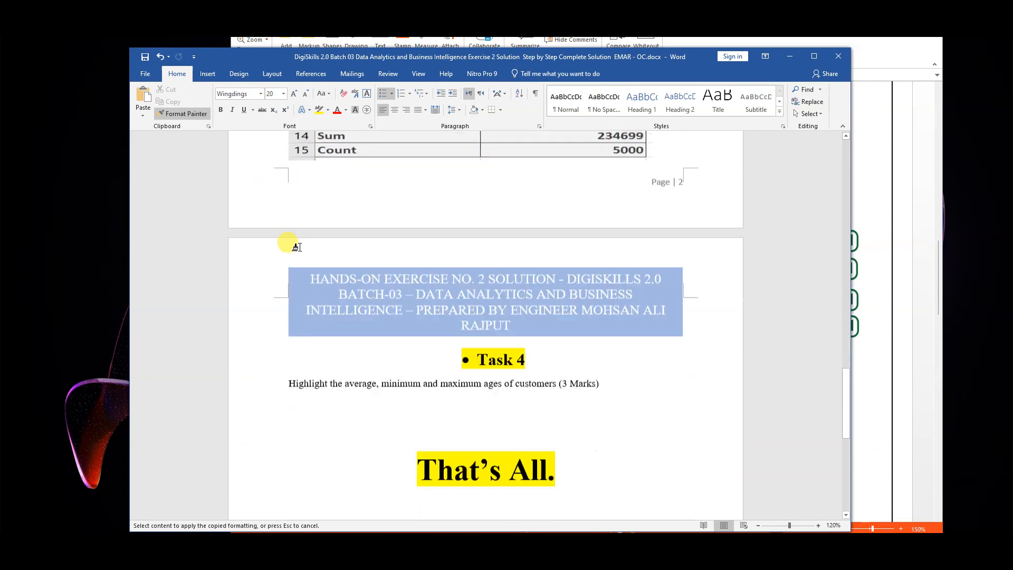
left_click(283, 235)
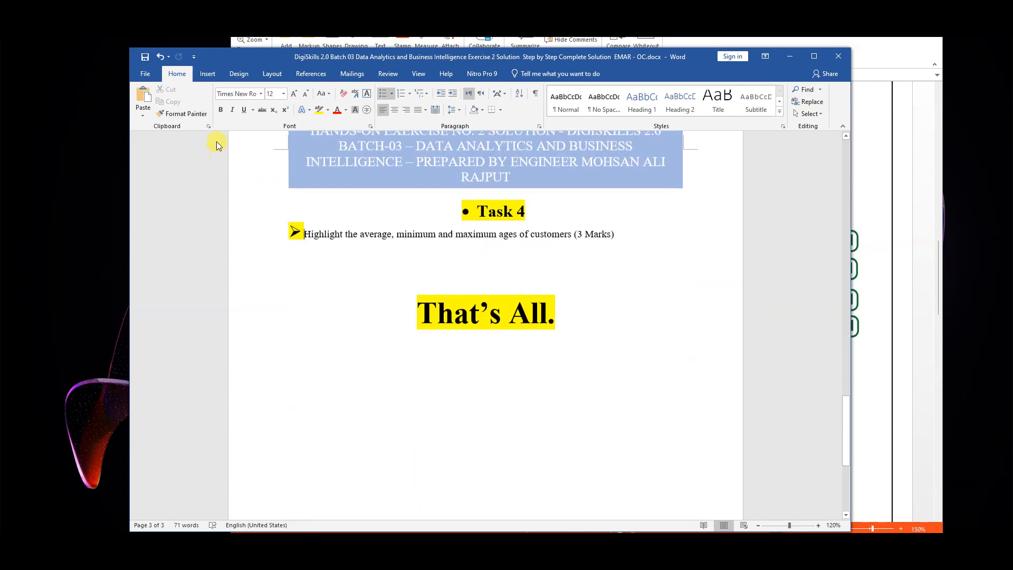
Step: Add an empty line below the Task 4 sentence and insert the picture 4.jpg from the Pictures folder
left_click(512, 261)
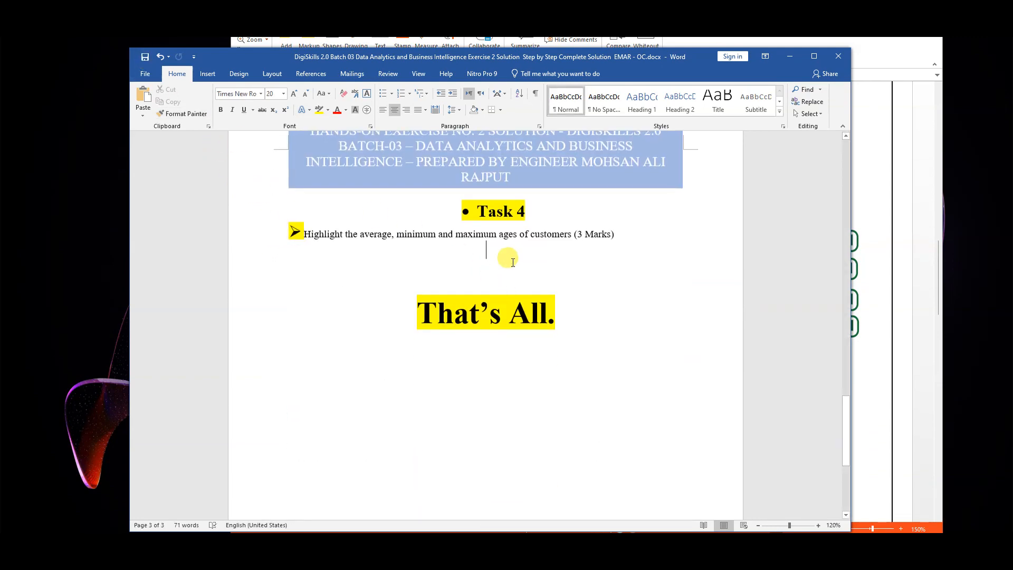
key("Return")
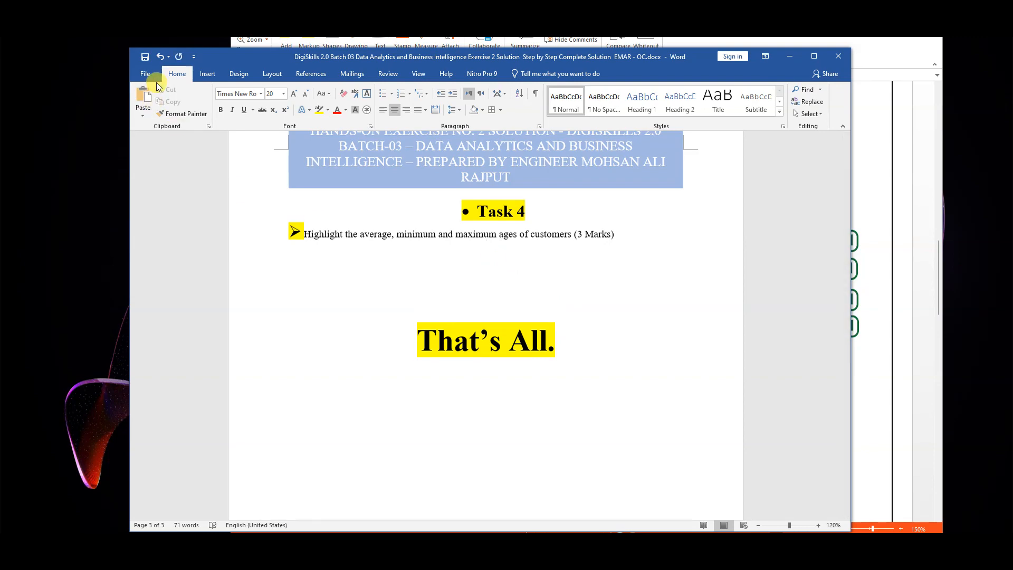
left_click(200, 74)
left_click(223, 87)
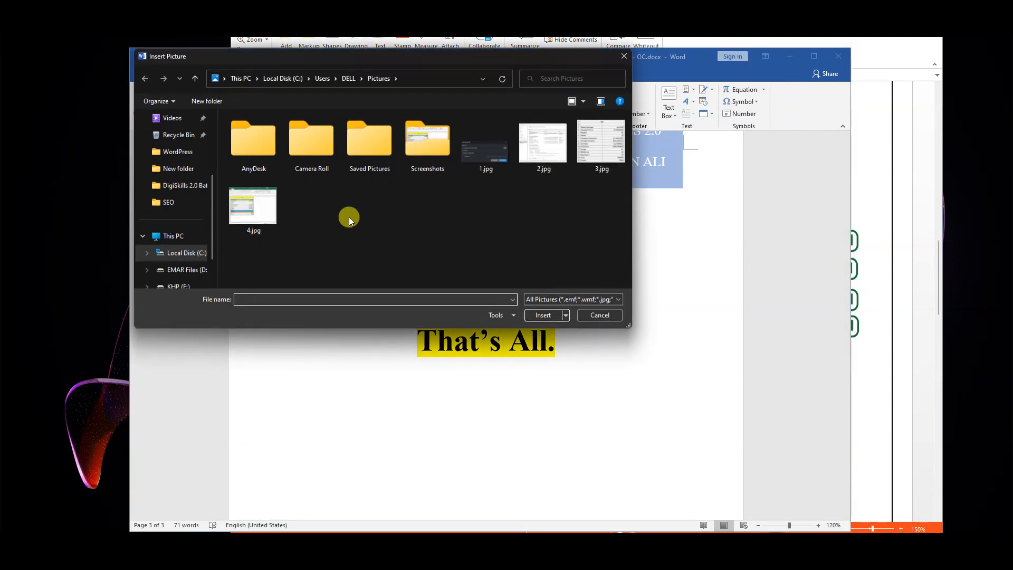
left_click(246, 202)
left_click(542, 315)
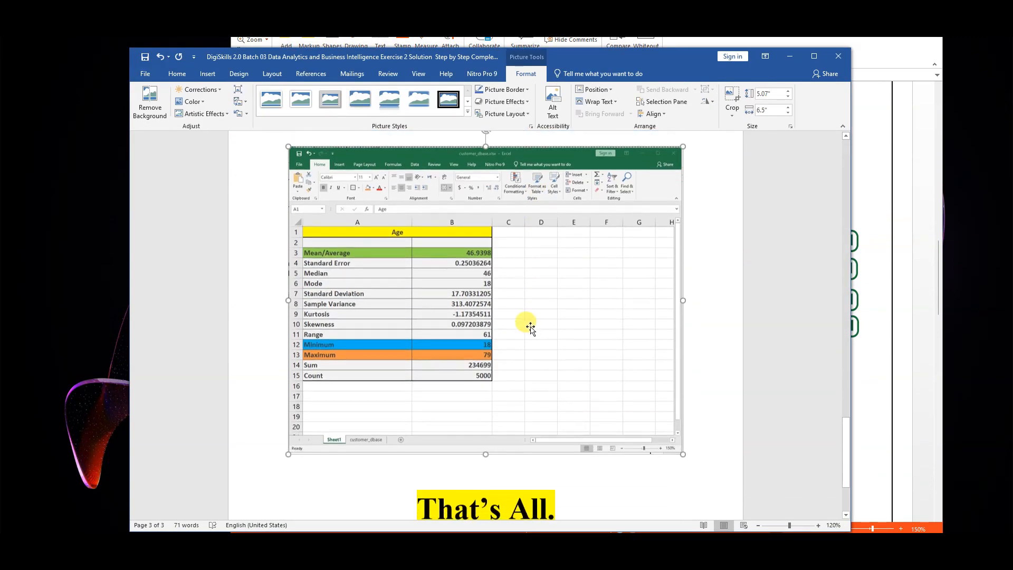
Step: Replace the blank line between the Task 4 sentence and its picture with a smaller one
left_click(716, 311)
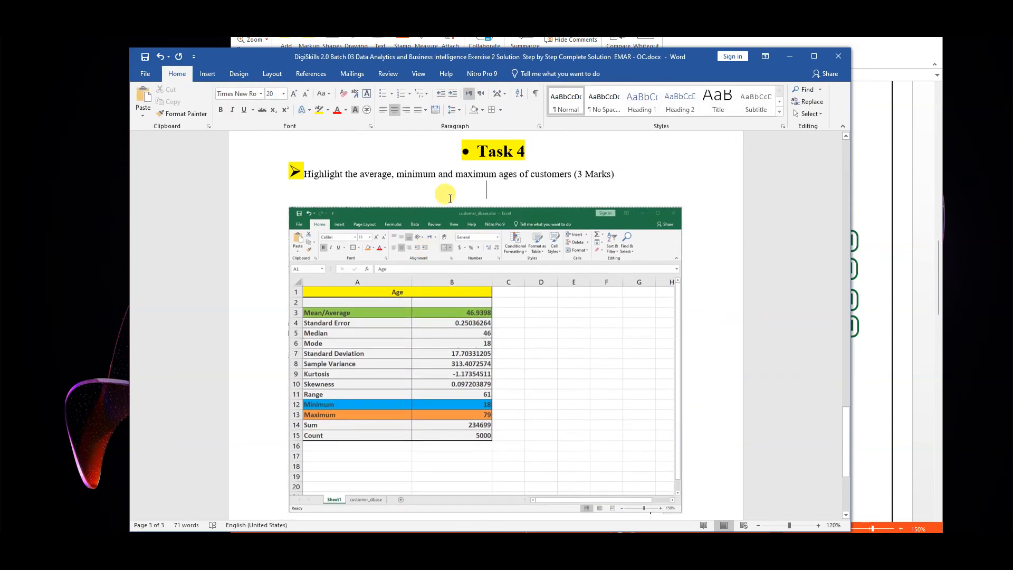
key("Delete")
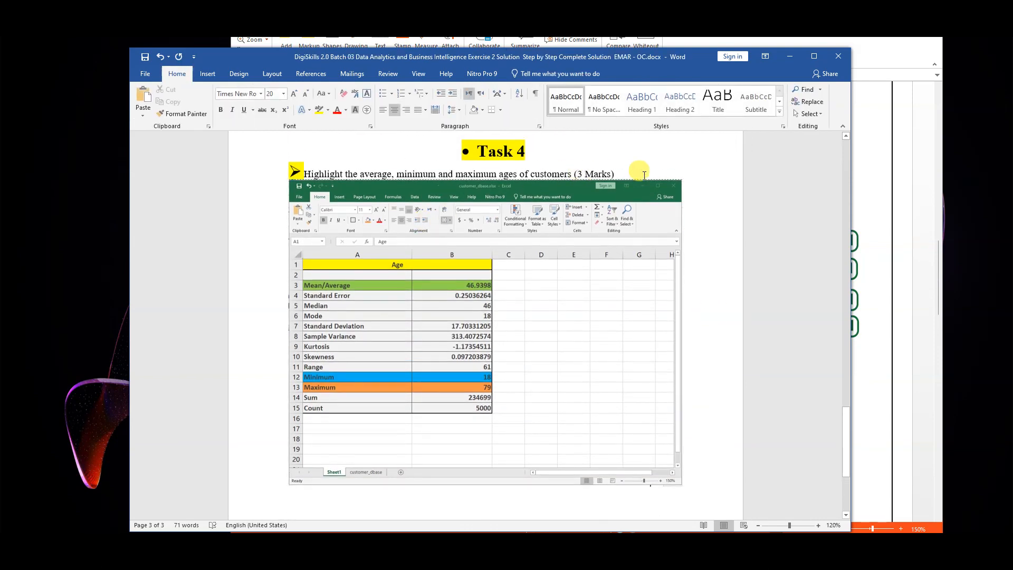
key("Return")
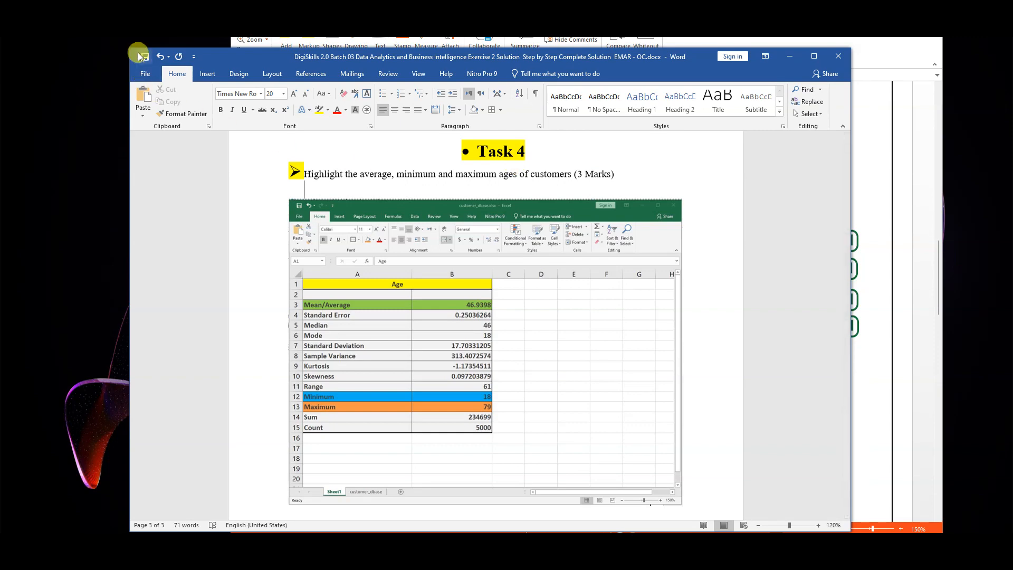
Step: Insert the picture Screenshot_20221206_102252.png from the Screenshots folder between the Task 4 picture and the closing "That's All." line
scroll(629, 337, "down", 5)
left_click(565, 337)
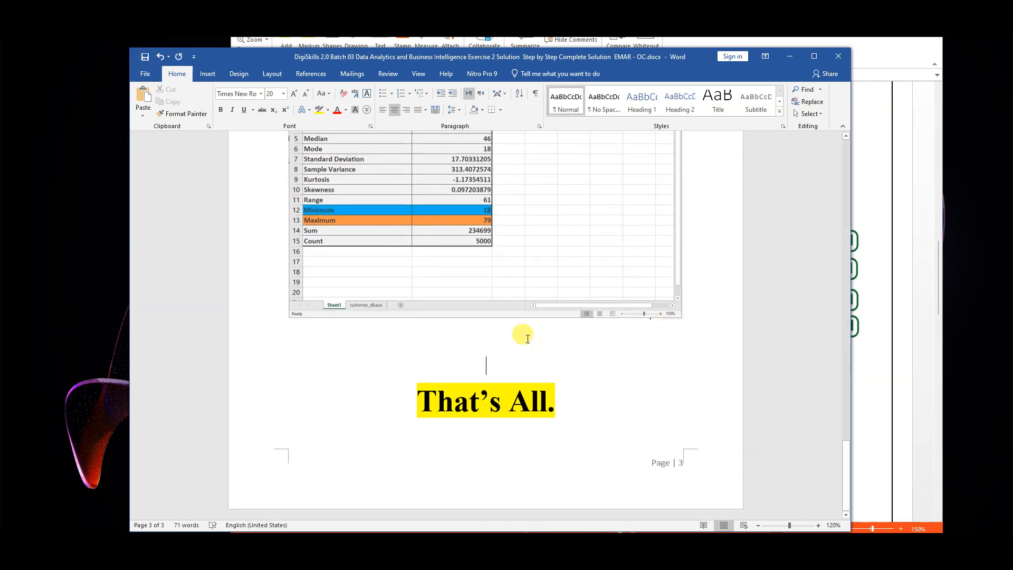
left_click(207, 73)
left_click(242, 91)
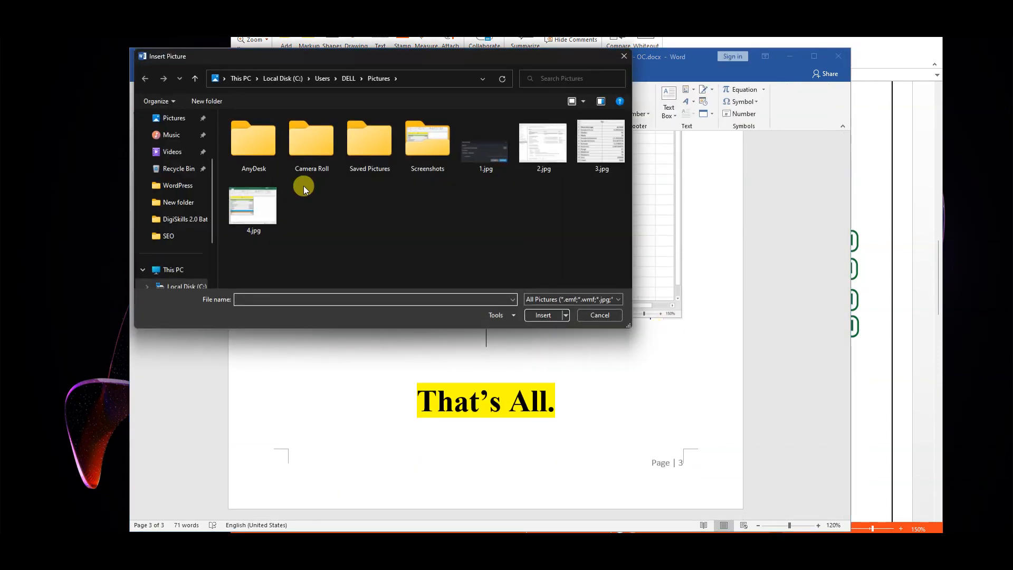
double_click(427, 140)
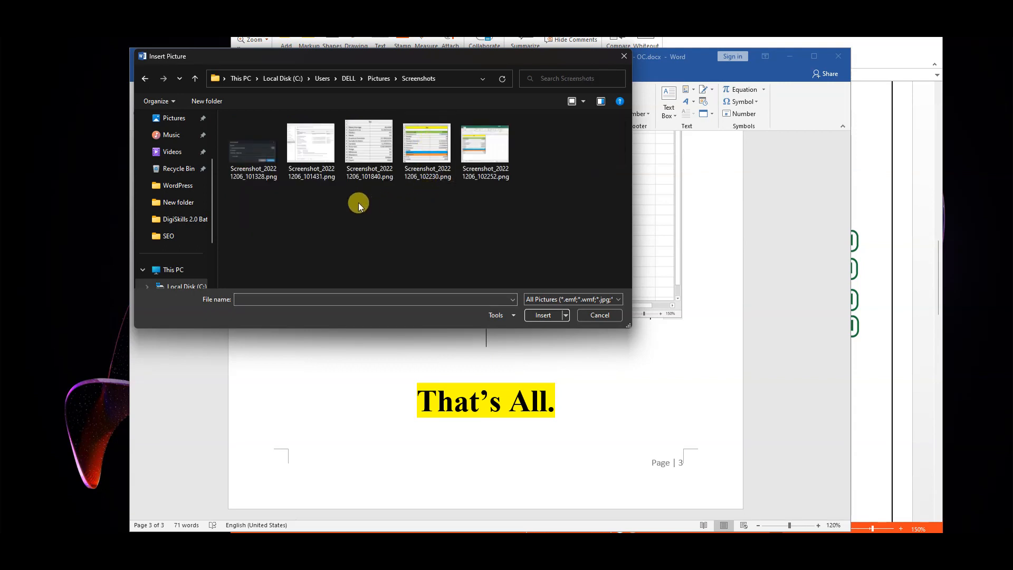
left_click(483, 147)
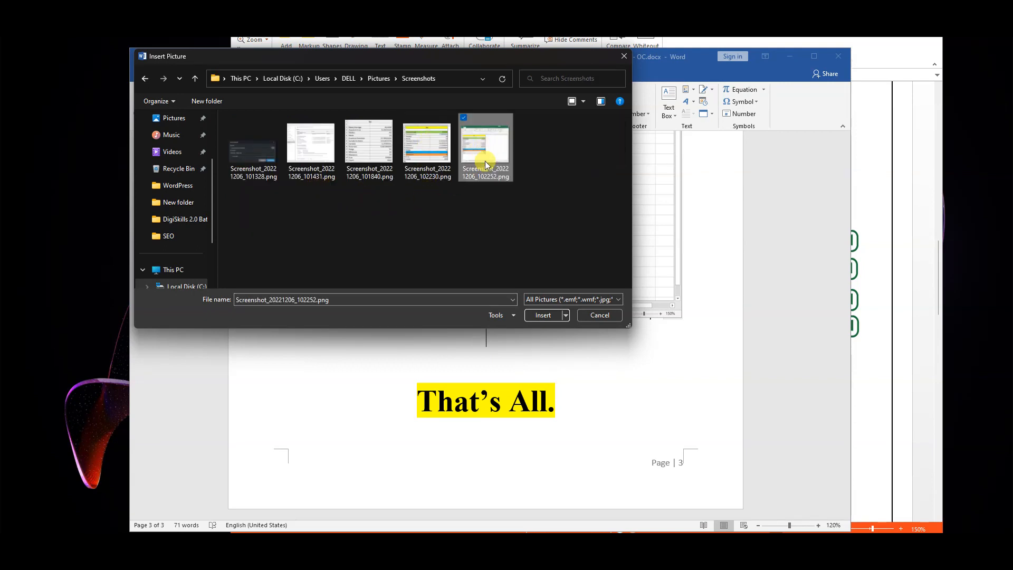
left_click(542, 315)
scroll(486, 285, "down", 2)
scroll(488, 285, "up", 12)
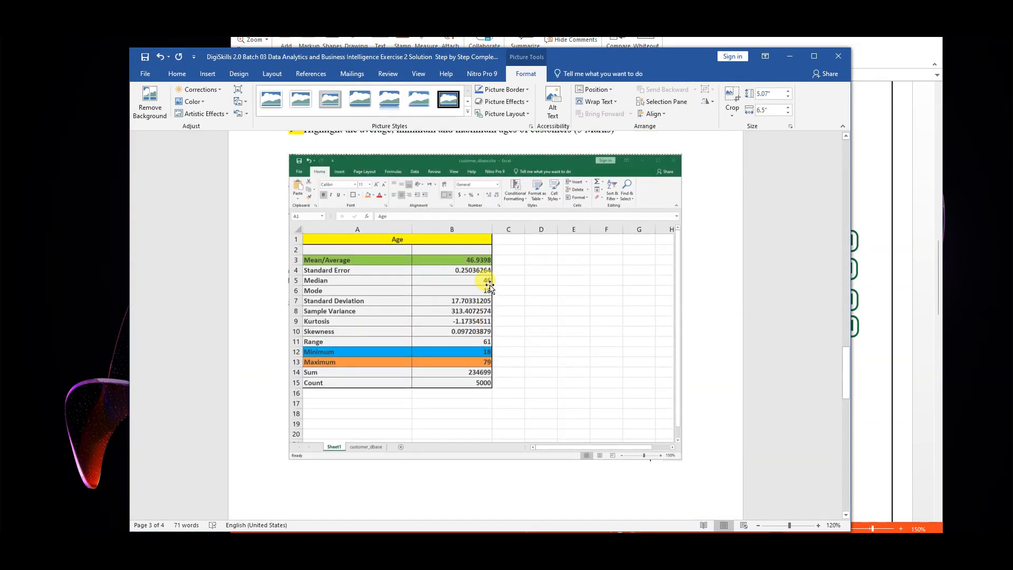
scroll(490, 272, "up", 3)
scroll(490, 285, "down", 3)
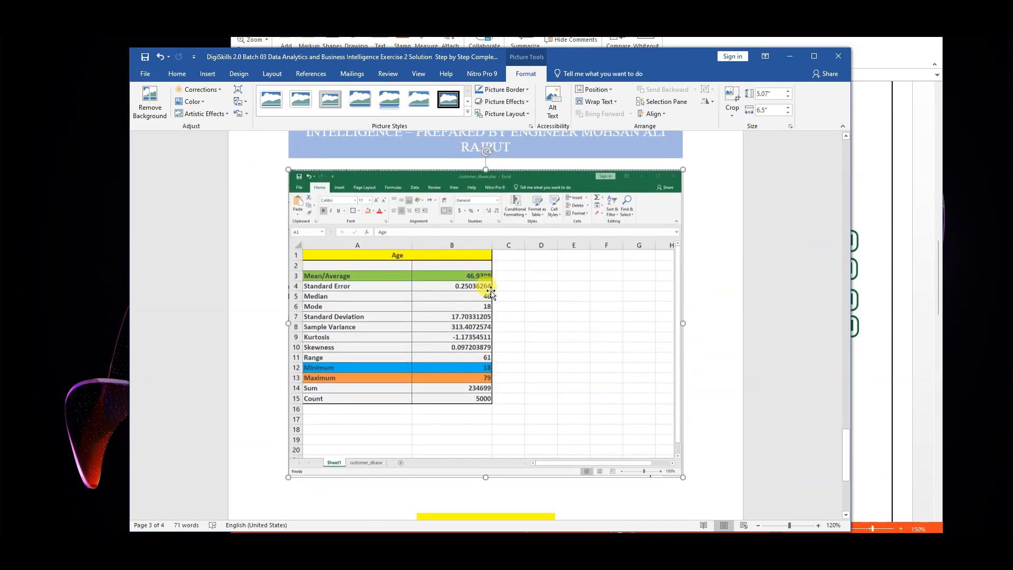
Step: Delete the duplicate Excel screenshot at the start of page 4 and save the document
scroll(486, 275, "up", 8)
scroll(477, 248, "down", 5)
scroll(480, 253, "up", 3)
scroll(483, 262, "down", 5)
right_click(485, 292)
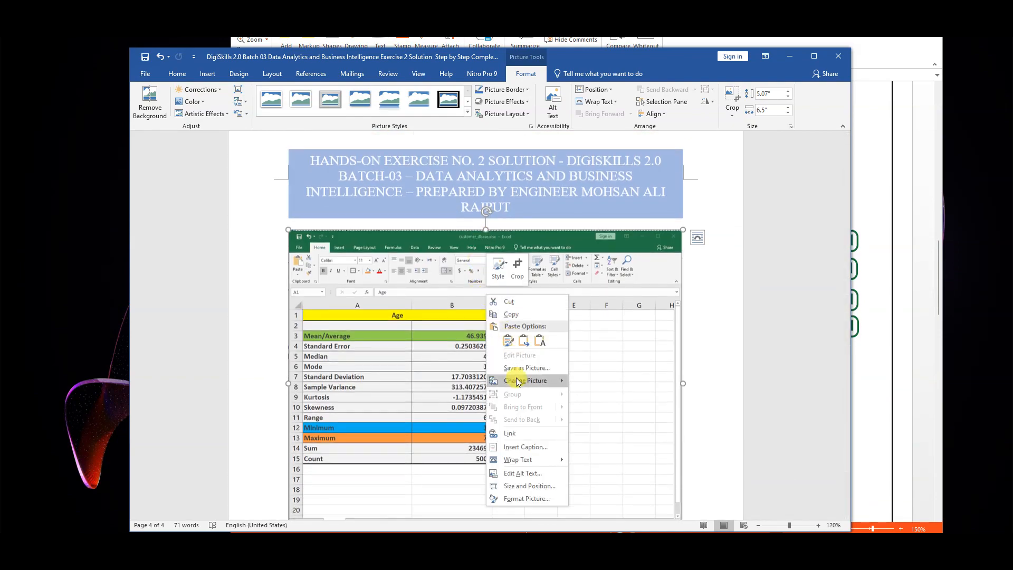
left_click(419, 370)
left_click(174, 73)
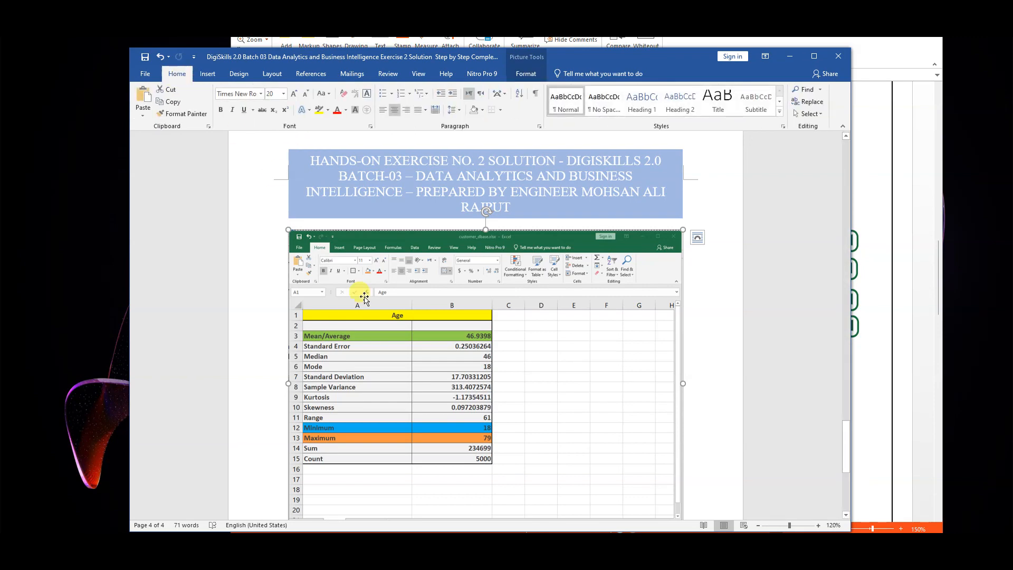
key("Delete")
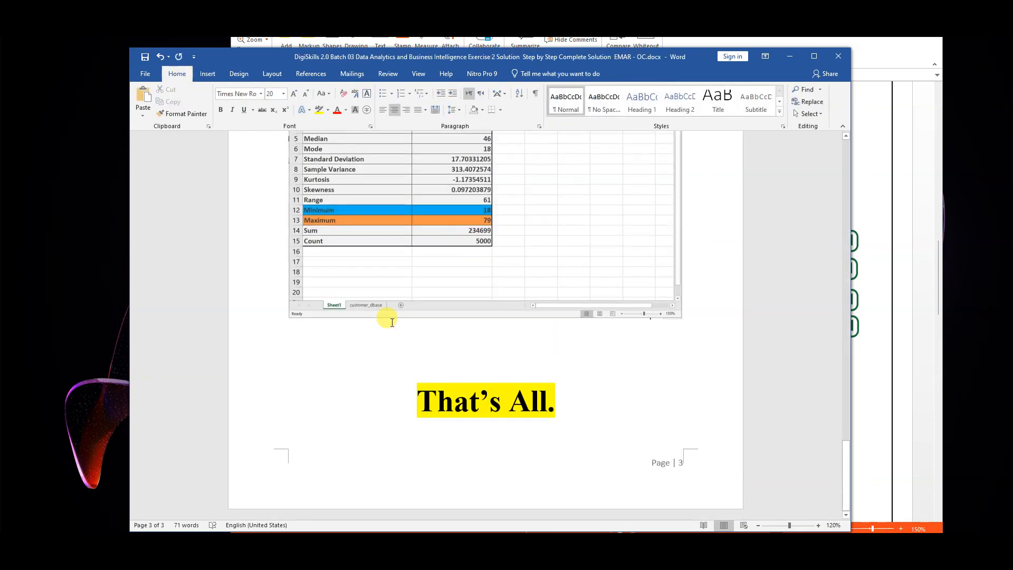
left_click(144, 58)
left_click(209, 74)
left_click(227, 89)
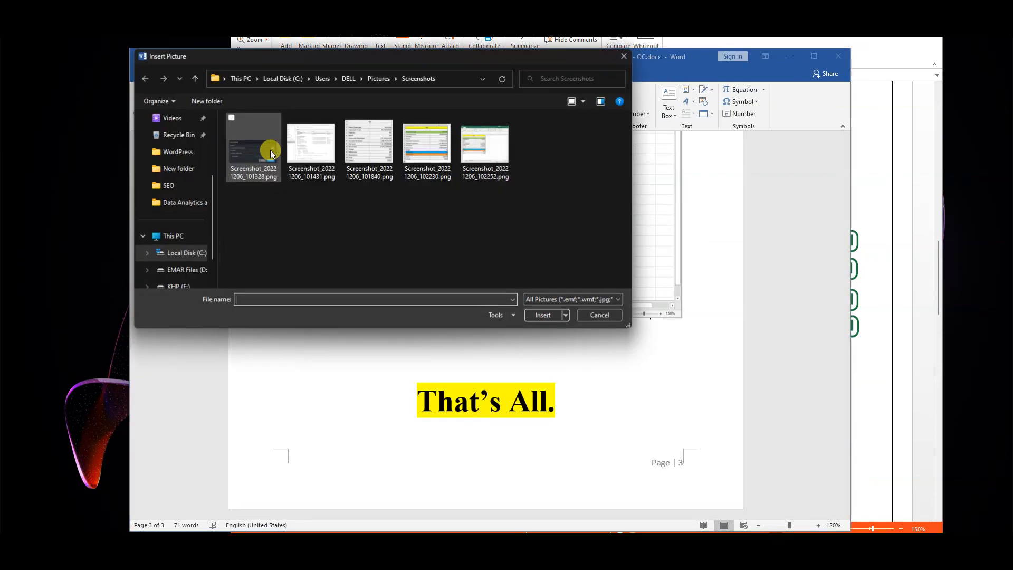
right_click(312, 208)
left_click(471, 222)
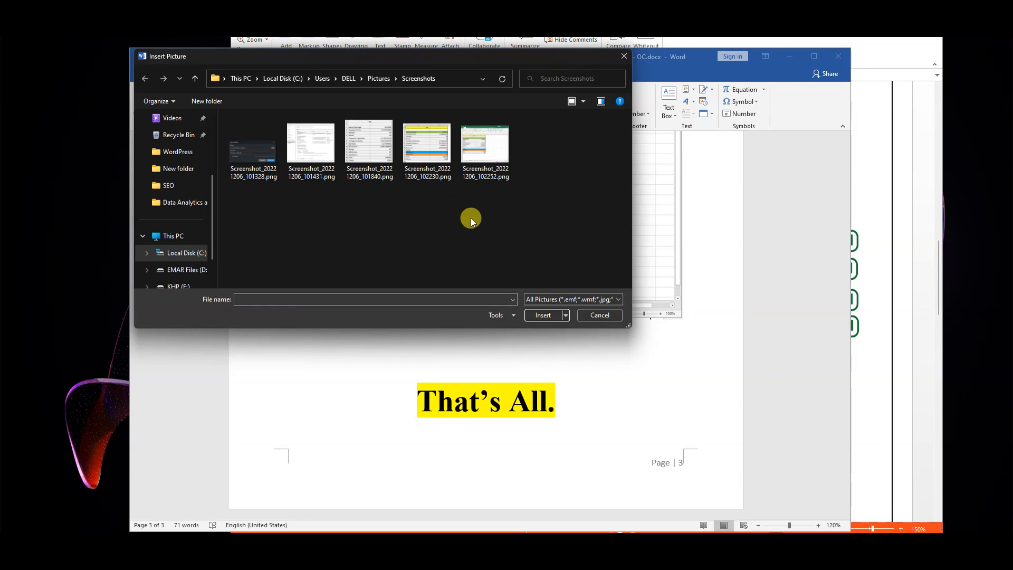
left_click(597, 315)
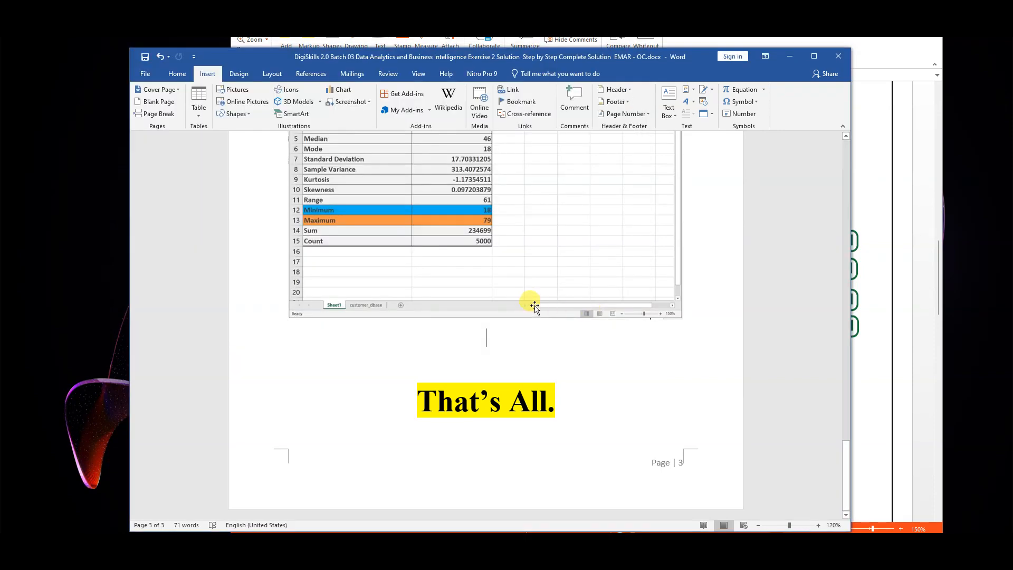
Step: Add a new line below the Task 4 sentence and insert Screenshot_20221206_102230.png from the Screenshots folder there
scroll(527, 296, "up", 20)
scroll(528, 294, "down", 20)
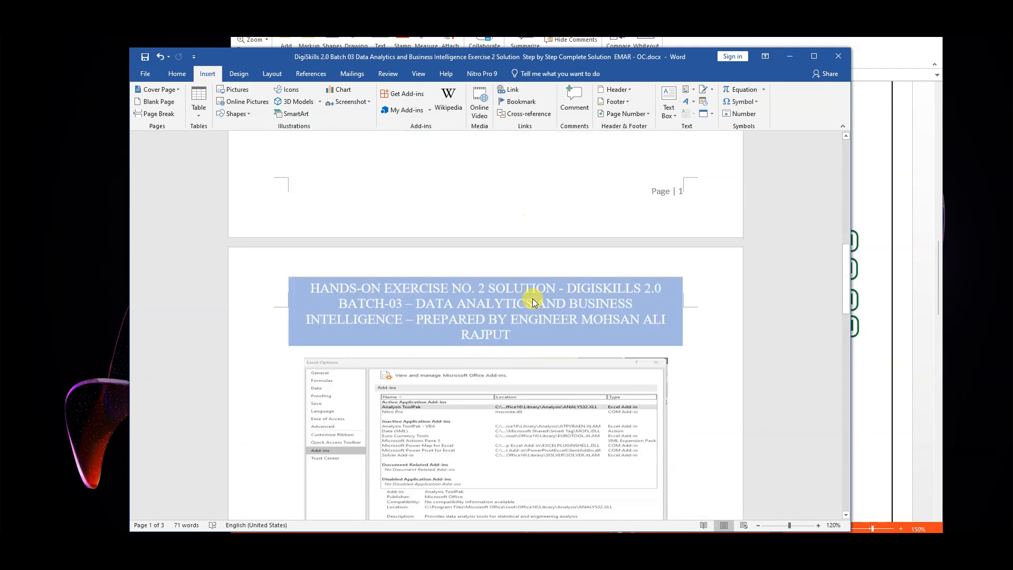
scroll(531, 299, "up", 3)
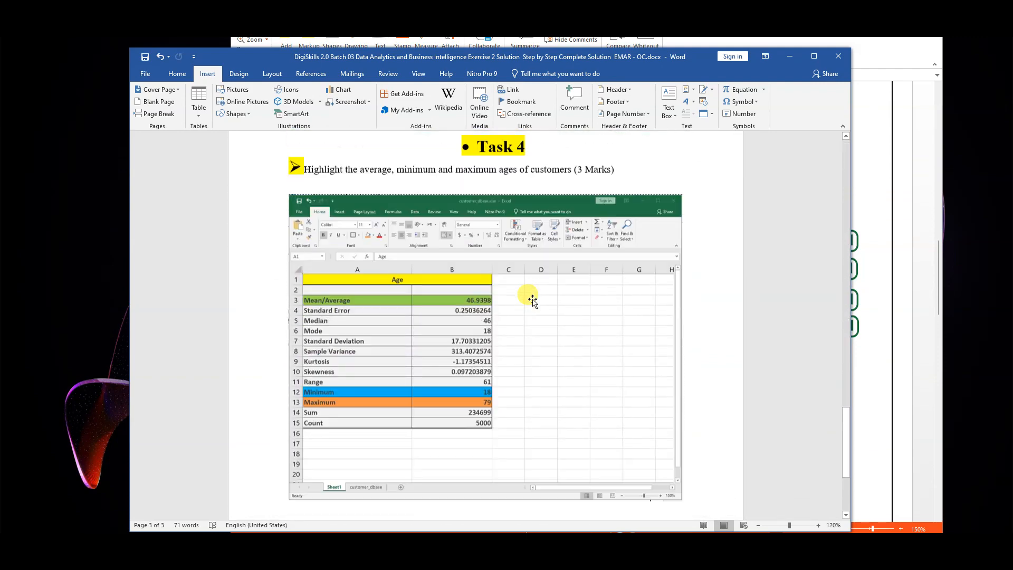
scroll(533, 299, "up", 2)
left_click(636, 291)
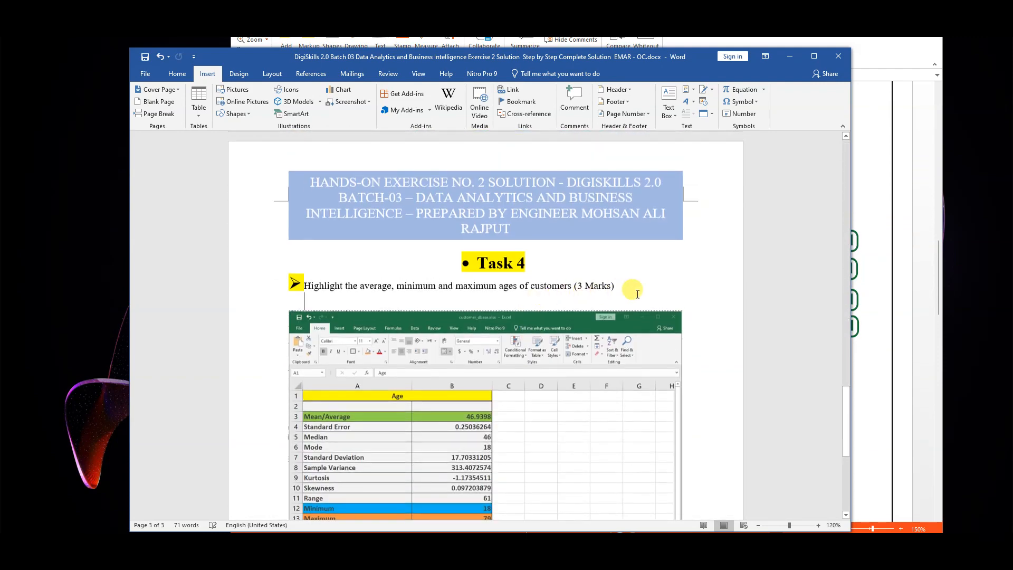
key("Return")
left_click(237, 90)
left_click(428, 143)
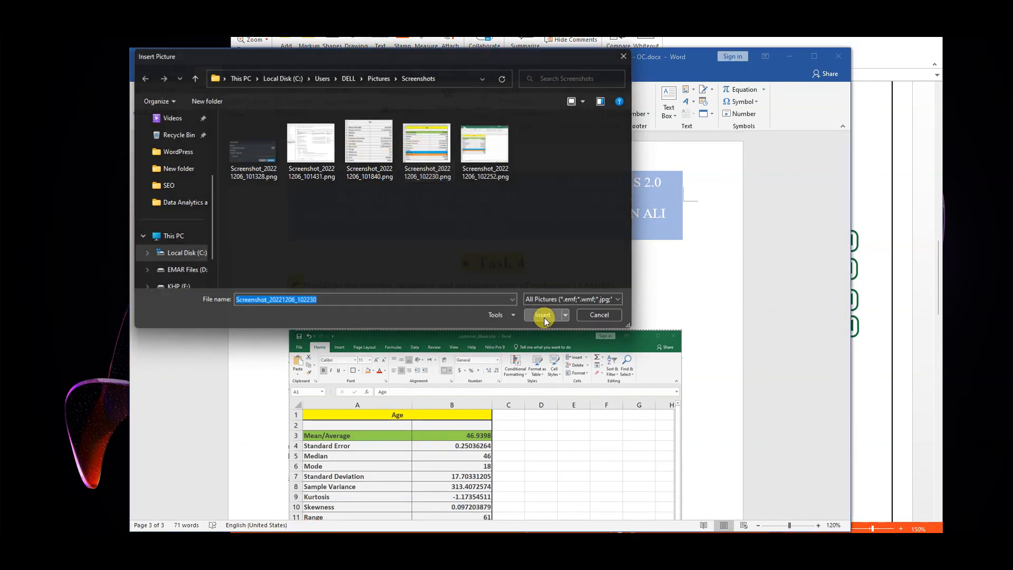
left_click(543, 315)
left_click(730, 363)
Step: Stretch the full-window Excel screenshot on page 4 slightly taller from its lower edge
scroll(464, 251, "down", 16)
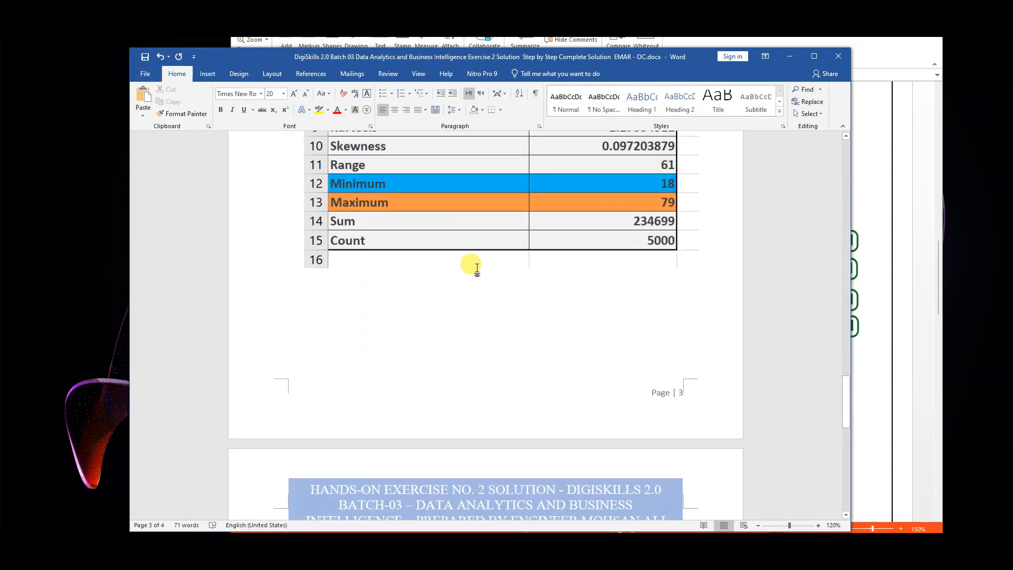
left_click(562, 301)
left_click_drag(484, 402, 485, 423)
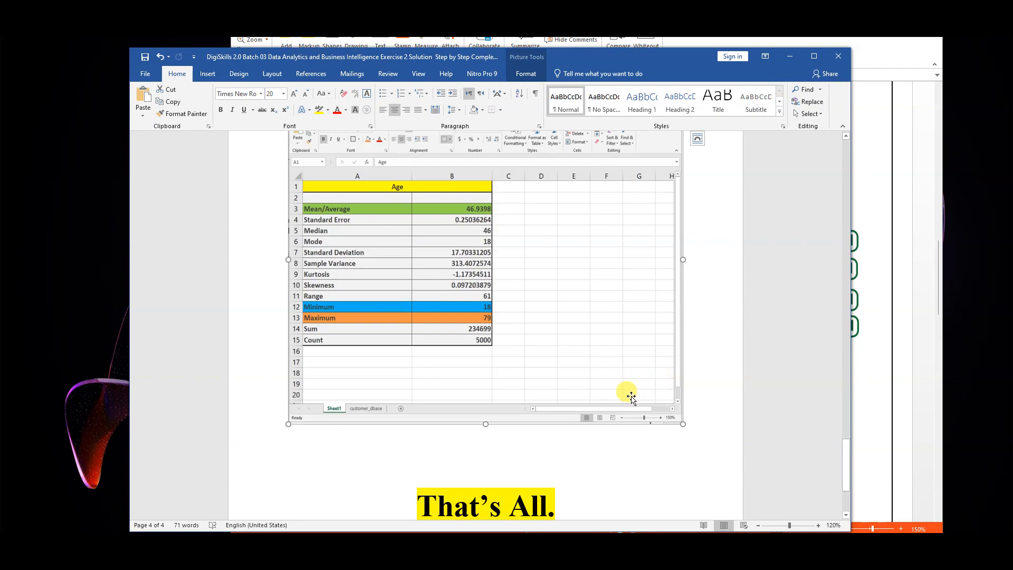
Step: Switch to the exercise PDF and read the "How to submit solution file on LMS?" instructions
key("alt+Tab")
left_click(429, 293)
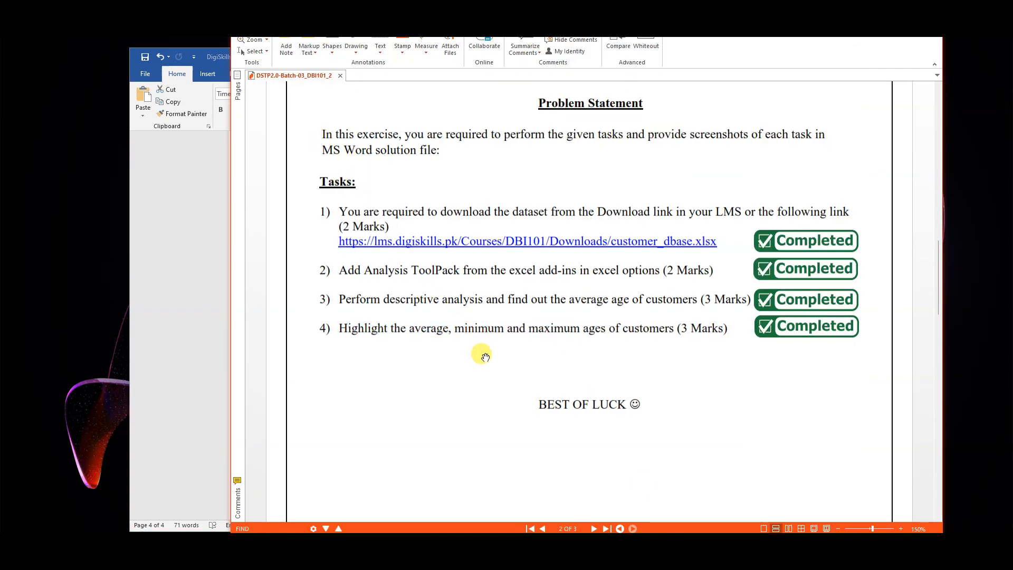
scroll(484, 358, "down", 10)
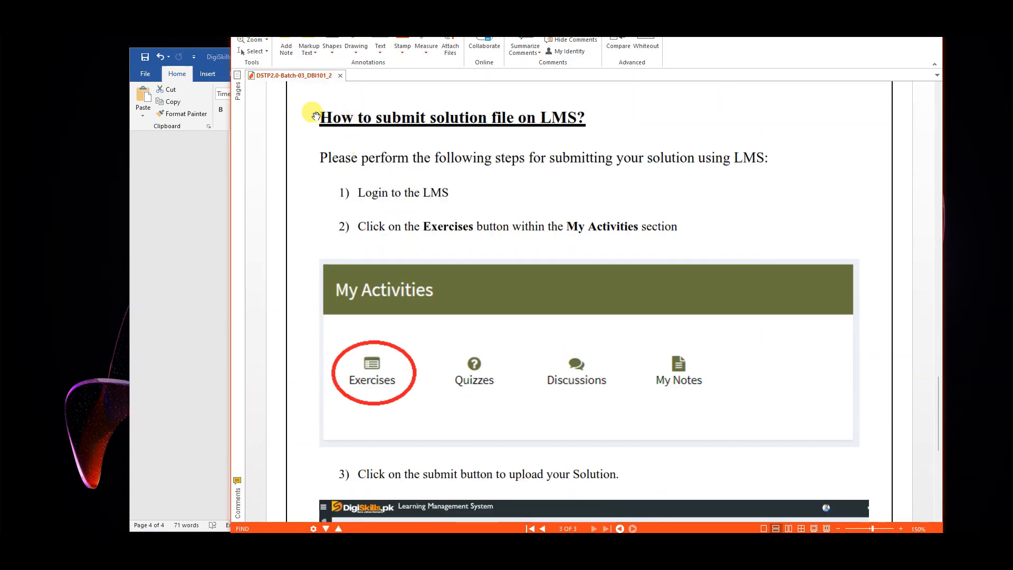
left_click_drag(326, 117, 582, 117)
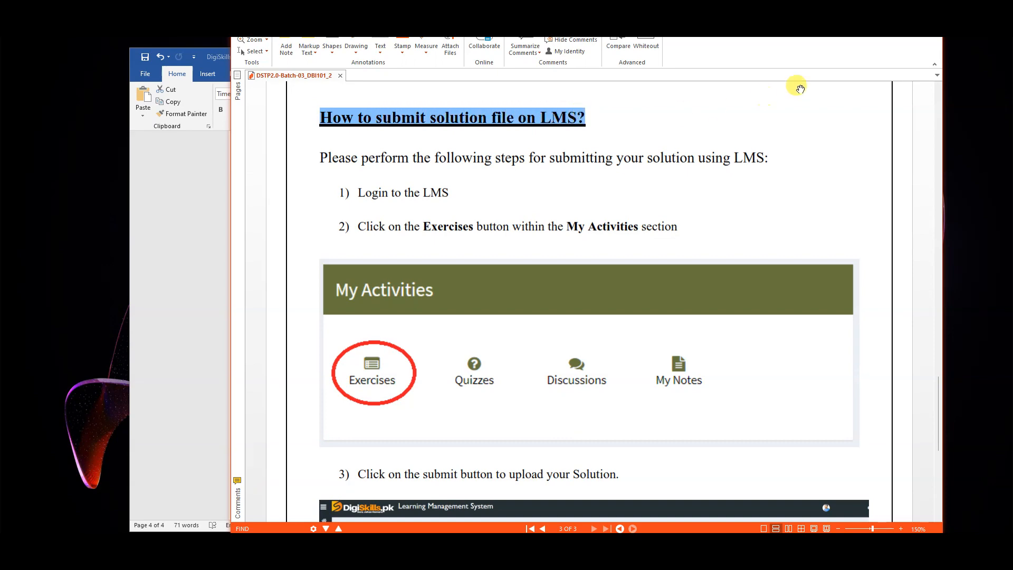
left_click(768, 99)
left_click_drag(361, 193, 448, 193)
left_click_drag(360, 226, 677, 226)
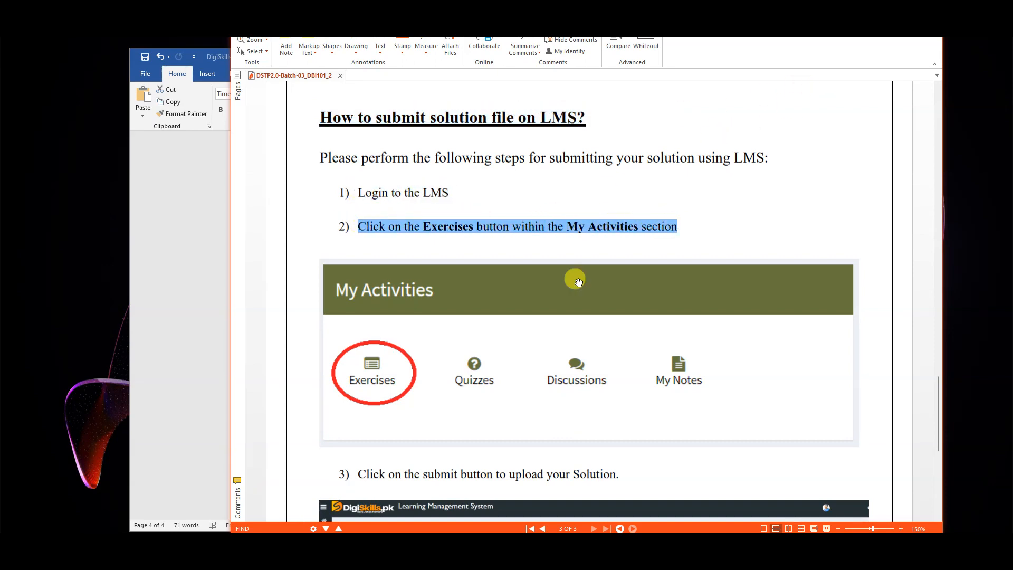
scroll(351, 244, "down", 3)
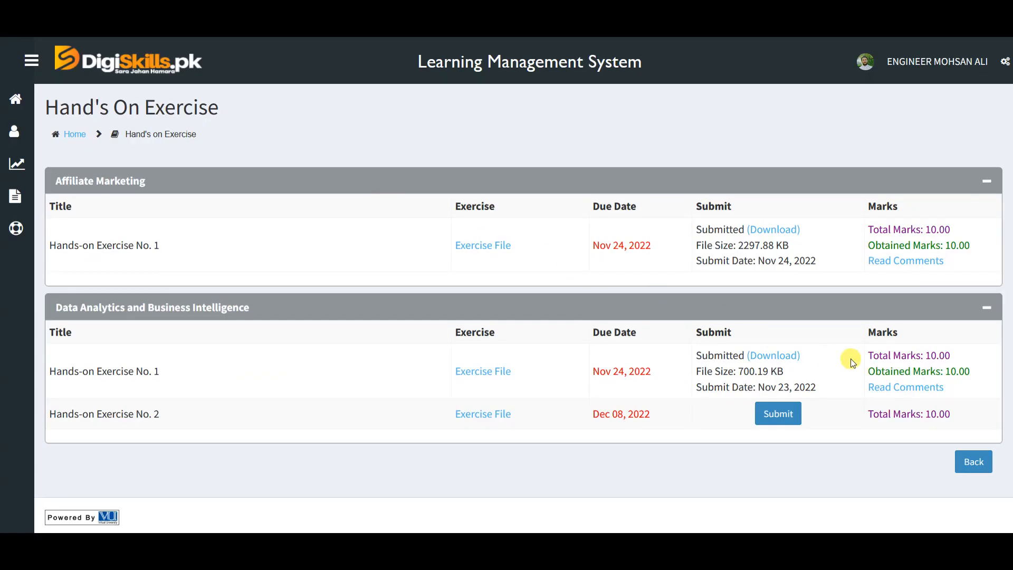
Step: On the DigiSkills LMS, open the Hands-on Exercise No. 2 submission and try to submit DigiSkills 2.0 Batch 03 DBI Exercise 2 Solution.docx
left_click(778, 426)
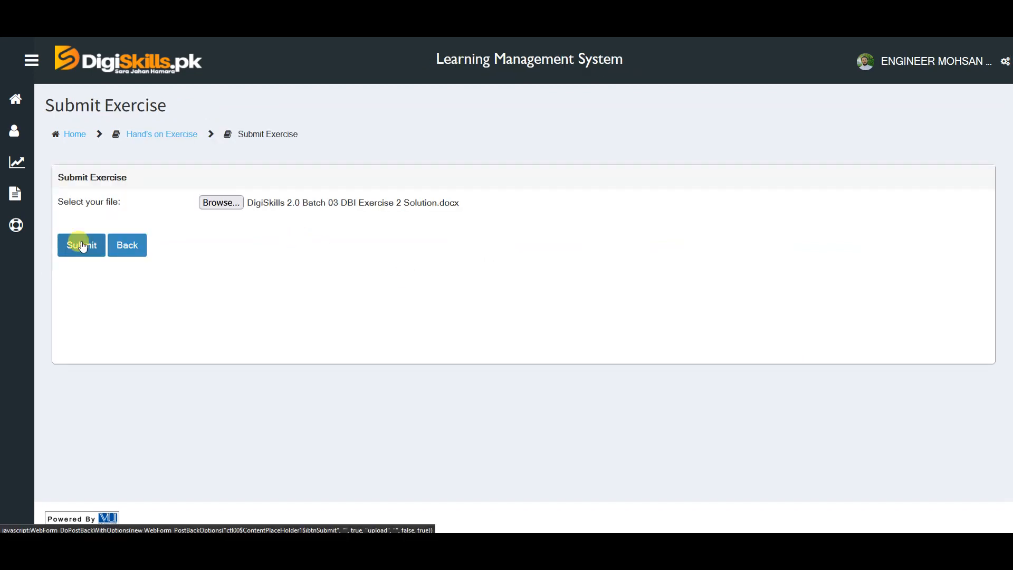
left_click(81, 244)
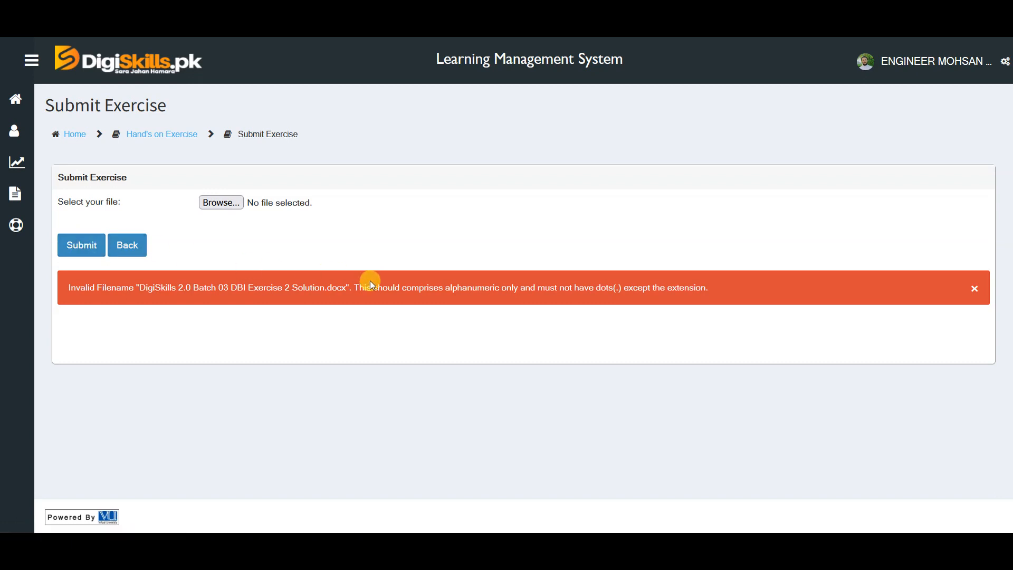
left_click_drag(88, 286, 323, 229)
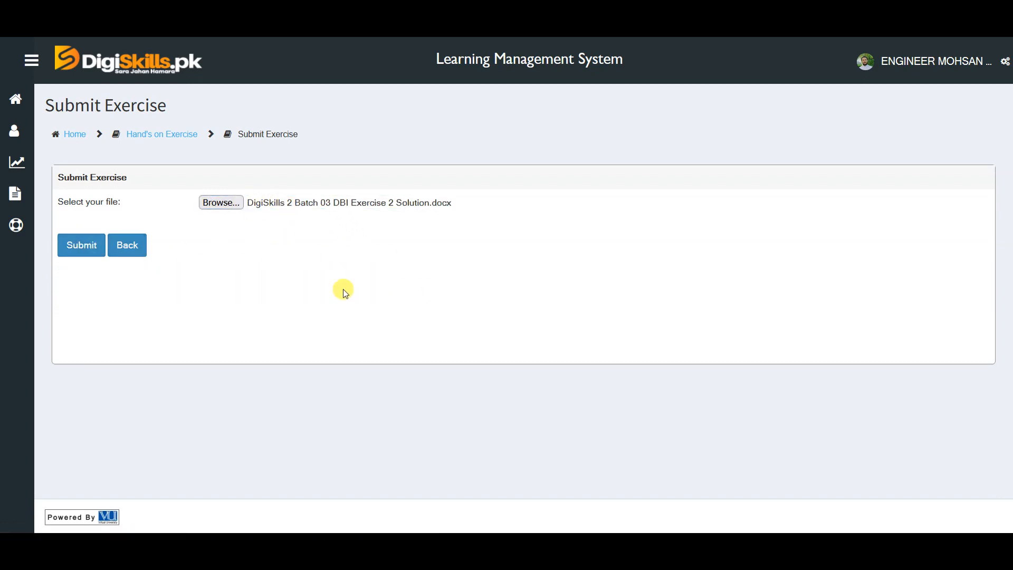
Step: Submit DigiSkills 2 Batch 03 DBI Exercise 2 Solution.docx and return to the Hand's On Exercise list
left_click(82, 245)
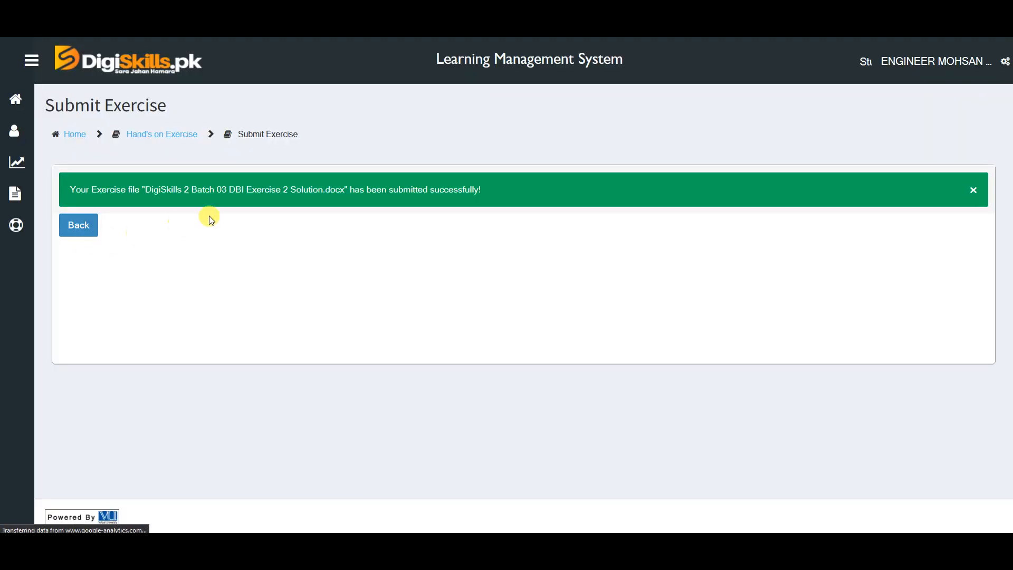
left_click(72, 228)
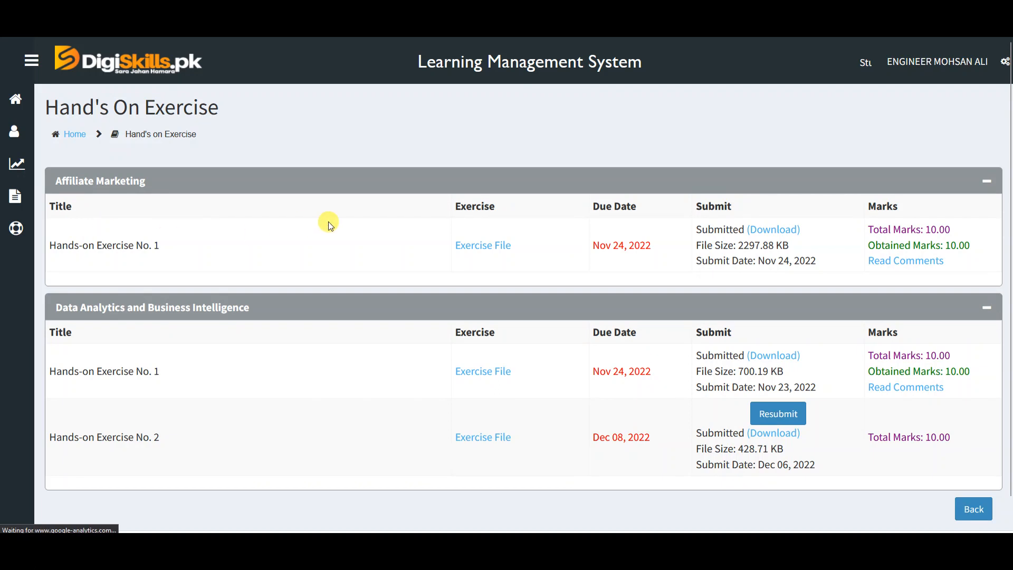
Step: Check the Hands-on Exercise No. 2 submission details and the Hands-on Exercise No. 1 marks for Data Analytics and Business Intelligence
left_click(805, 448)
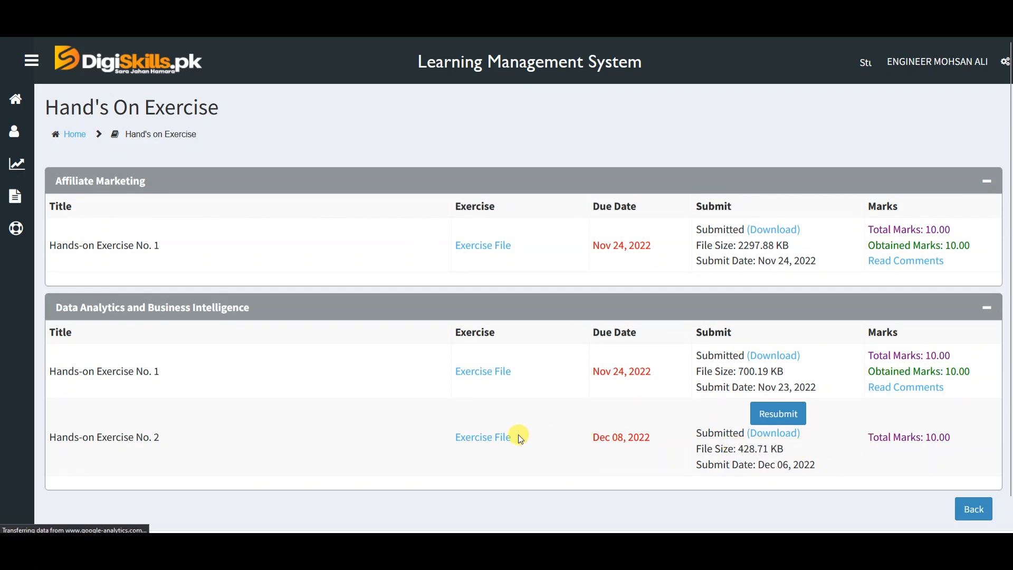
left_click_drag(758, 465, 816, 465)
left_click(816, 465)
left_click_drag(868, 355, 943, 388)
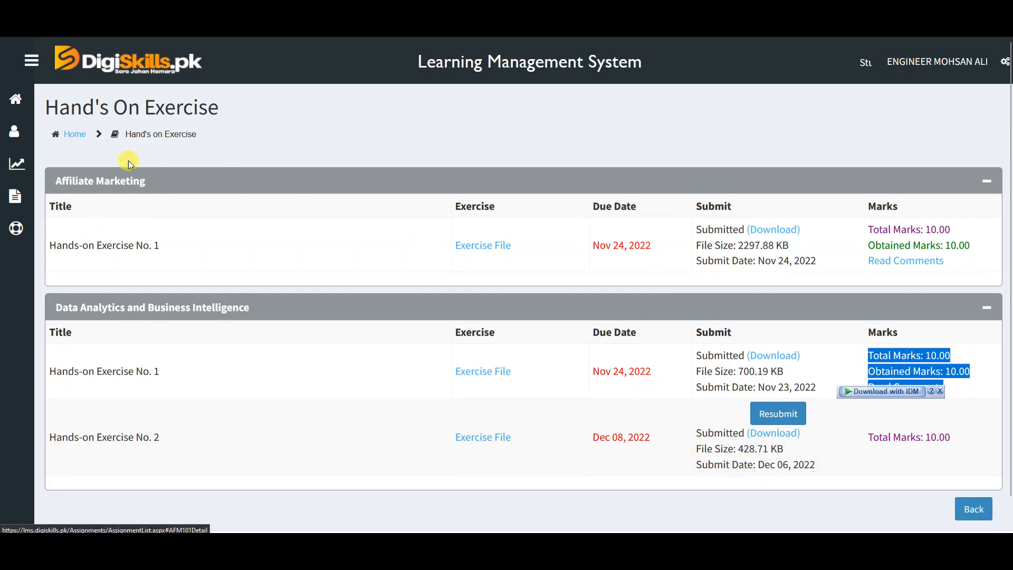
Step: Return to the LMS home page and open the Progress Timeline
left_click(14, 103)
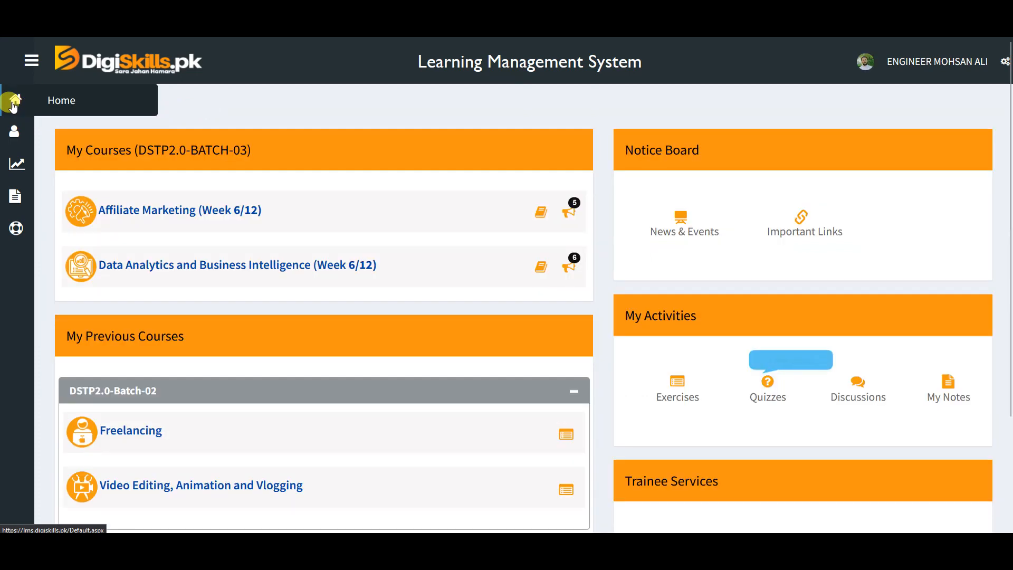
scroll(475, 264, "down", 3)
left_click(771, 415)
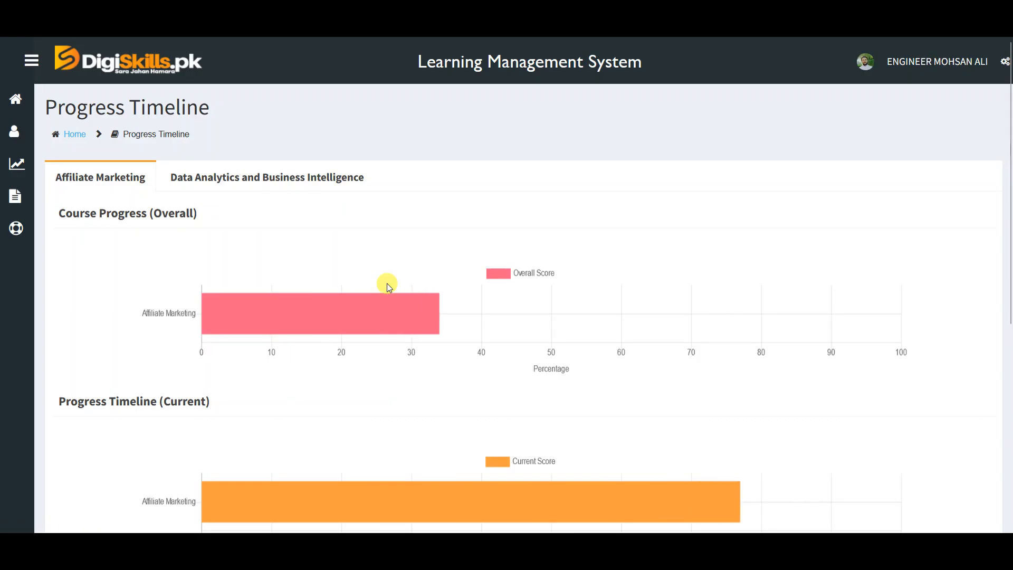
Step: Examine the progress charts for Affiliate Marketing and for Data Analytics and Business Intelligence, and return to the home page
left_click(284, 181)
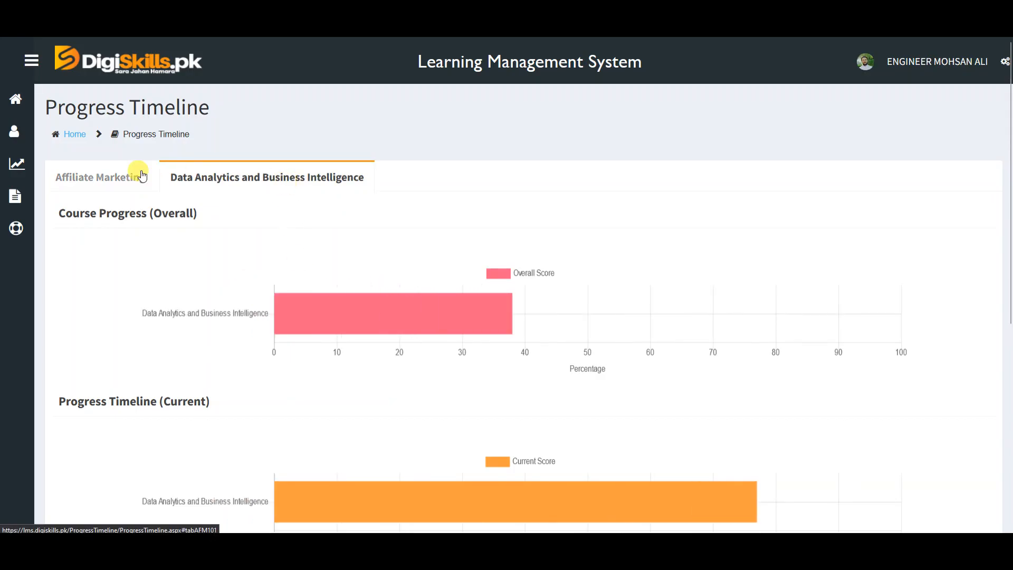
left_click(133, 174)
scroll(662, 404, "down", 6)
scroll(866, 358, "up", 6)
left_click(288, 177)
scroll(669, 327, "down", 1)
scroll(669, 327, "down", 5)
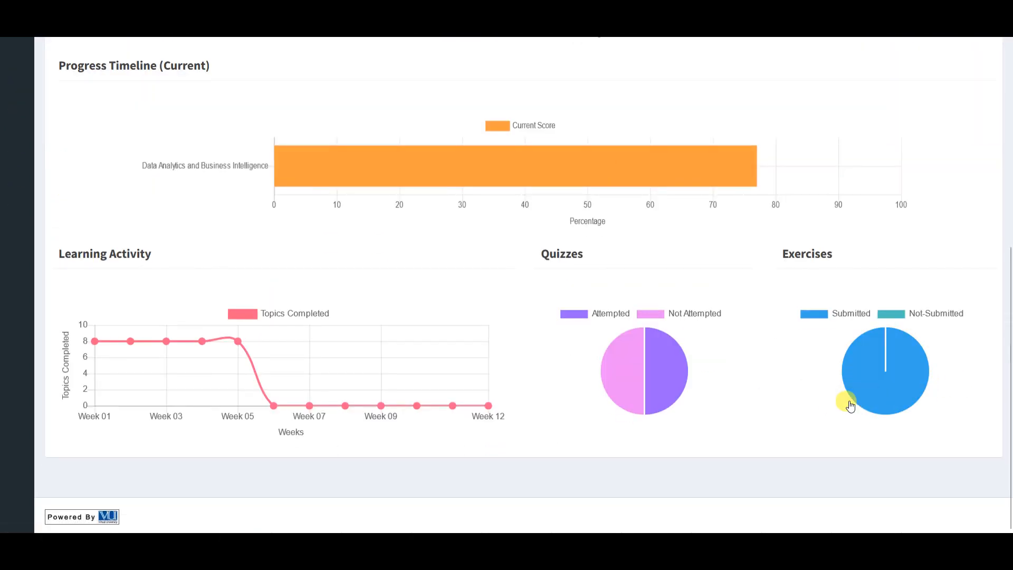
scroll(708, 413, "up", 6)
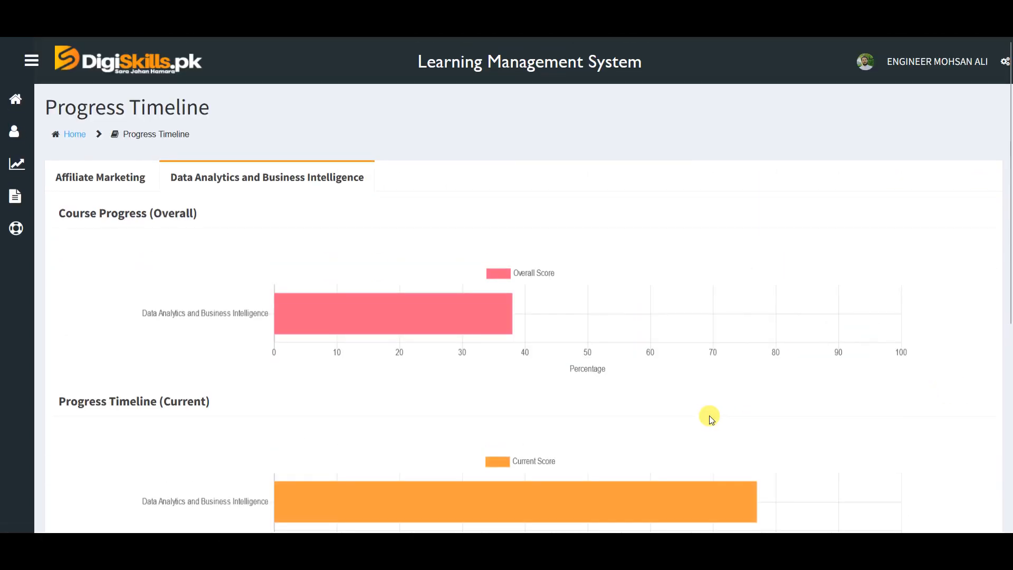
left_click(17, 102)
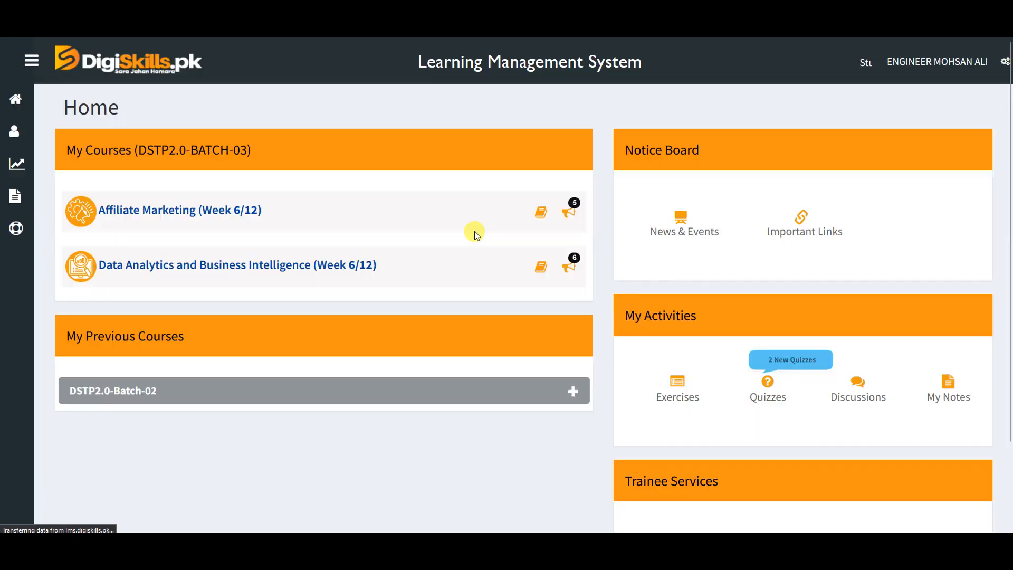